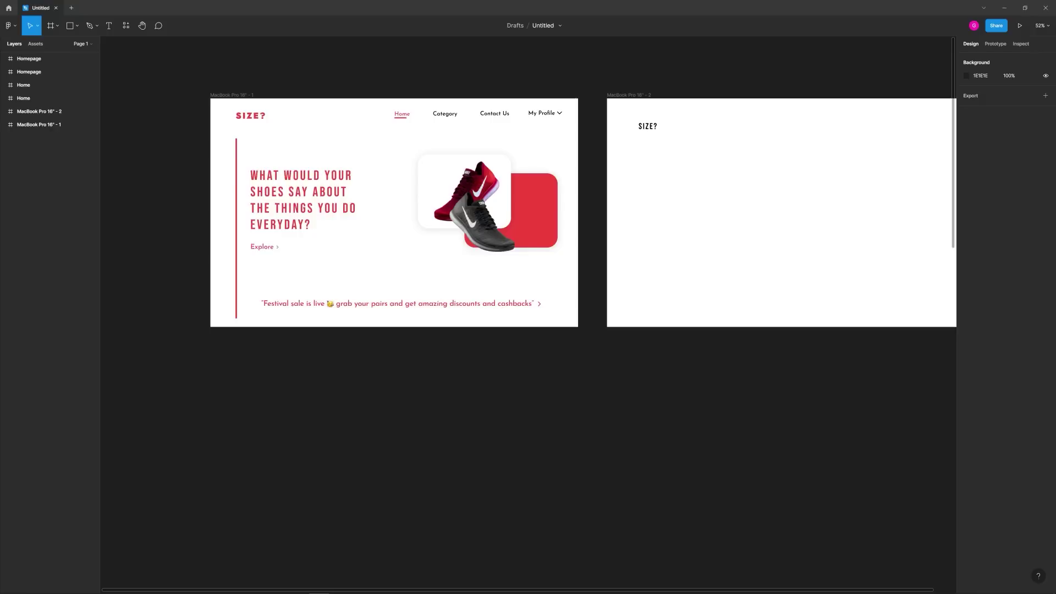
Step: Set the SIZE? logo text in the second frame to Bebas Neue and adjust its letter spacing
{"action": "left_click", "coordinate": [586, 180]}
{"action": "left_click", "coordinate": [1036, 238]}
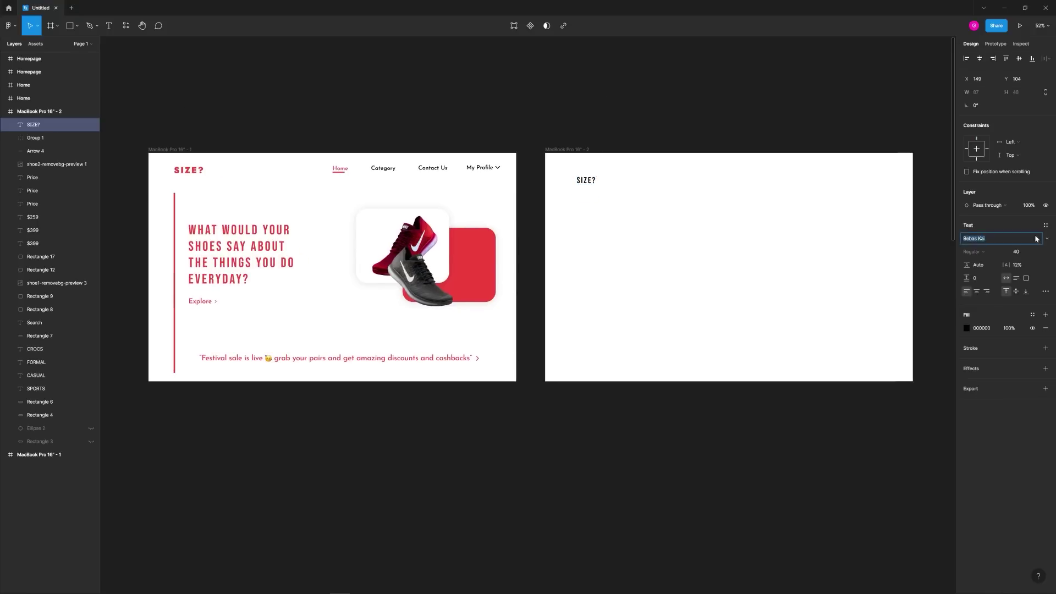
{"action": "scroll", "coordinate": [589, 168], "scroll_direction": "up", "scroll_amount": 2}
{"action": "left_click", "coordinate": [1015, 265]}
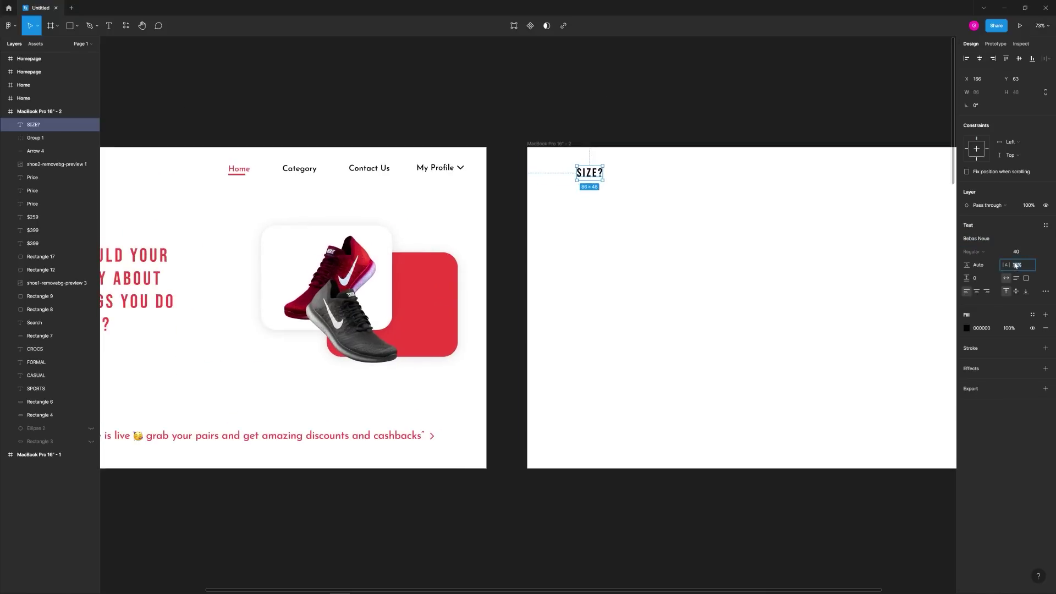
{"action": "left_click", "coordinate": [633, 224]}
Step: Duplicate the SIZE? text towards the frame's middle as a Home navigation label in Montserrat Regular
{"action": "left_click_drag", "start_coordinate": [633, 224], "coordinate": [517, 215]}
{"action": "left_click_drag", "start_coordinate": [482, 166], "coordinate": [636, 167]}
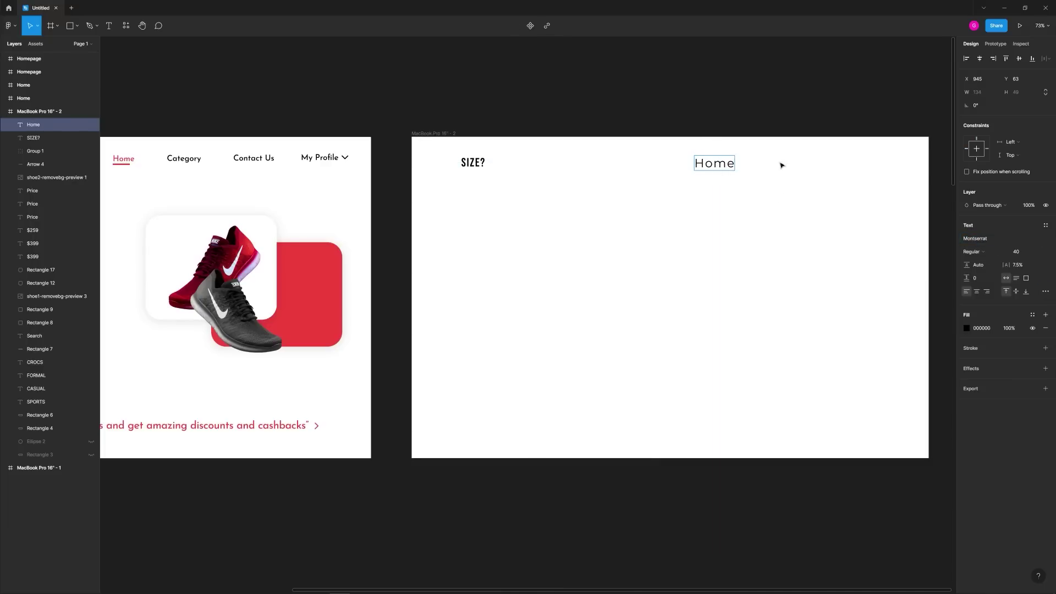
{"action": "left_click_drag", "start_coordinate": [723, 167], "coordinate": [735, 168]}
{"action": "left_click", "coordinate": [754, 167]}
{"action": "scroll", "coordinate": [754, 167], "scroll_direction": "up", "scroll_amount": 3}
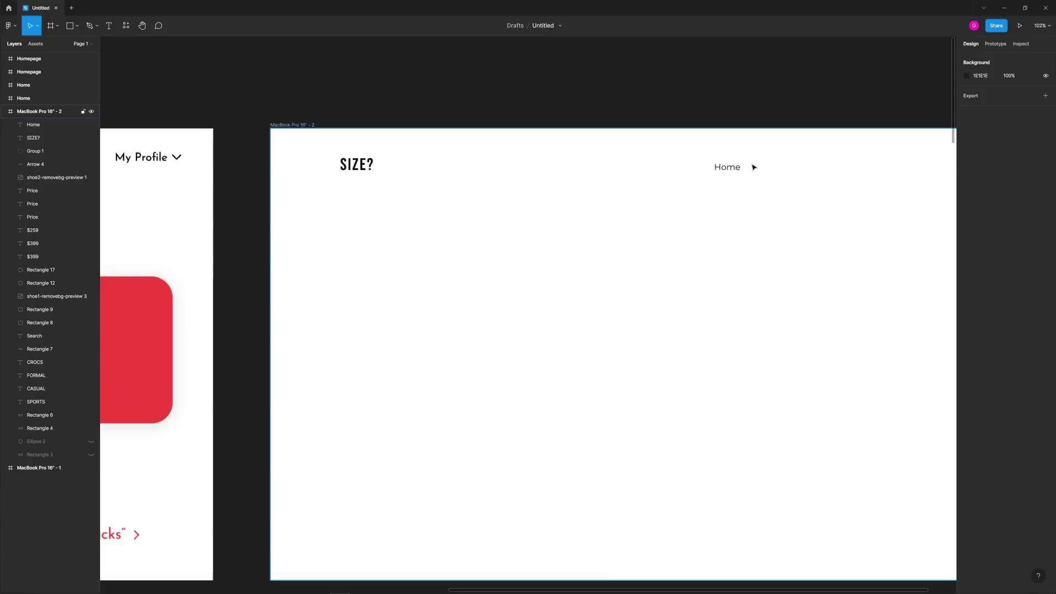
Step: Set the Home label's font size to 22 and create matching Category and Contact labels beside it
{"action": "scroll", "coordinate": [766, 170], "scroll_direction": "down", "scroll_amount": 3}
{"action": "left_click", "coordinate": [766, 170]}
{"action": "left_click", "coordinate": [1021, 253]}
{"action": "type", "text": "22"}
{"action": "left_click", "coordinate": [729, 191]}
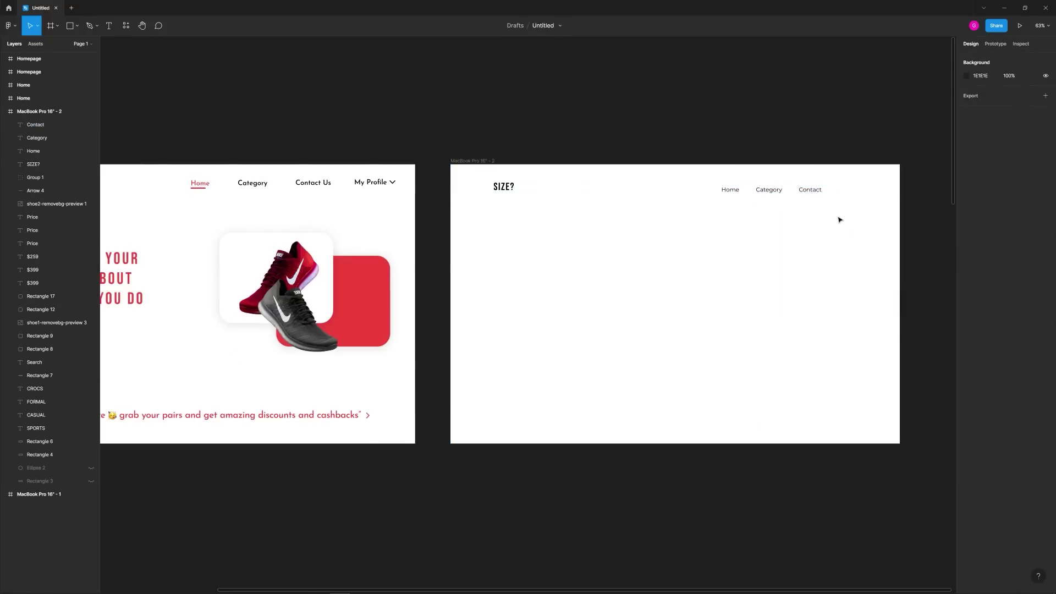
Step: Shift the navigation labels towards the logo and duplicate one as a My Profile label after Contact
{"action": "left_click_drag", "start_coordinate": [839, 220], "coordinate": [715, 181]}
{"action": "left_click_drag", "start_coordinate": [769, 190], "coordinate": [738, 190]}
{"action": "left_click", "coordinate": [780, 192]}
{"action": "key", "text": "ctrl+d"}
{"action": "scroll", "coordinate": [815, 215], "scroll_direction": "up", "scroll_amount": 2}
Step: Add a layout grid to the second frame with 1 stretched column and a margin of 135
{"action": "left_click", "coordinate": [301, 158]}
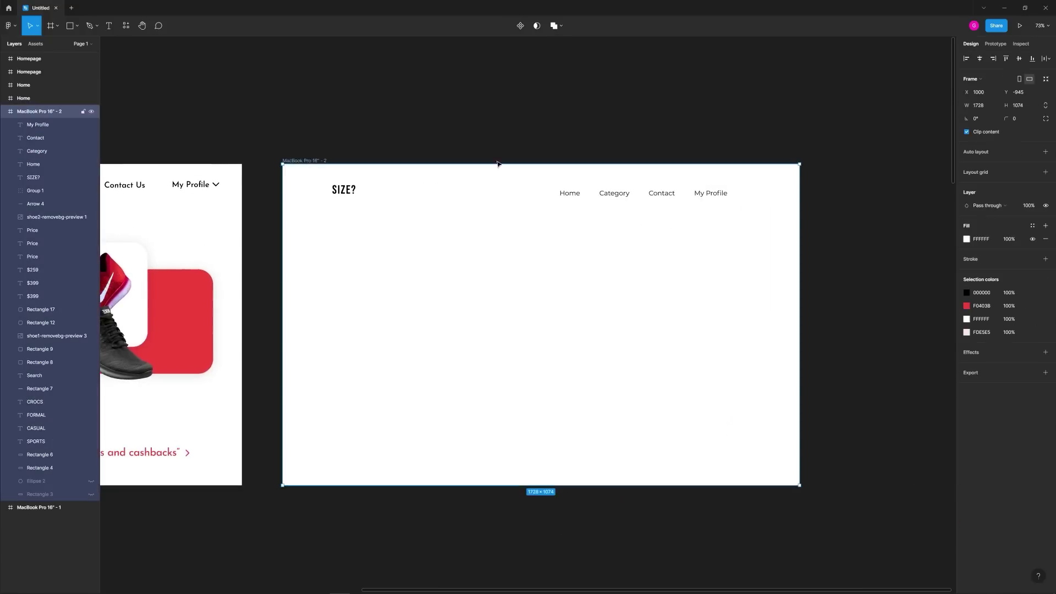
{"action": "left_click", "coordinate": [1045, 172]}
{"action": "left_click", "coordinate": [966, 185]}
{"action": "left_click", "coordinate": [882, 217]}
{"action": "type", "text": "1"}
{"action": "left_click", "coordinate": [943, 251]}
{"action": "type", "text": "120"}
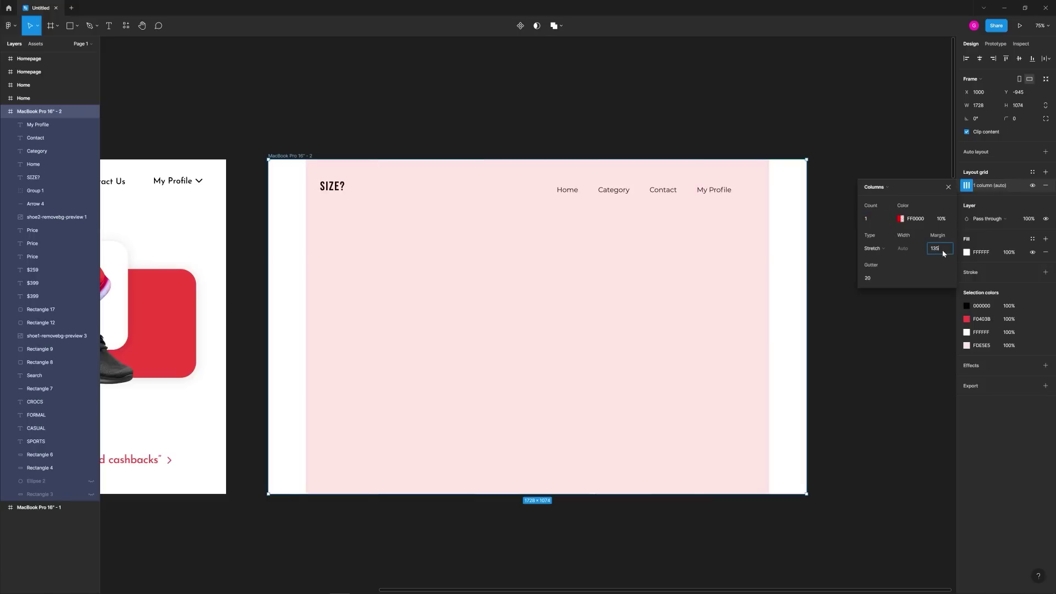
{"action": "left_click", "coordinate": [838, 236]}
Step: Align the SIZE? logo with the grid column's left edge and the navigation labels with its right edge
{"action": "left_click_drag", "start_coordinate": [333, 188], "coordinate": [323, 188]}
{"action": "left_click_drag", "start_coordinate": [824, 217], "coordinate": [567, 182]}
{"action": "left_click_drag", "start_coordinate": [724, 190], "coordinate": [757, 190]}
{"action": "left_click", "coordinate": [709, 220]}
Step: Draw a 30 × 30 circle just before the My Profile label
{"action": "key", "text": "o"}
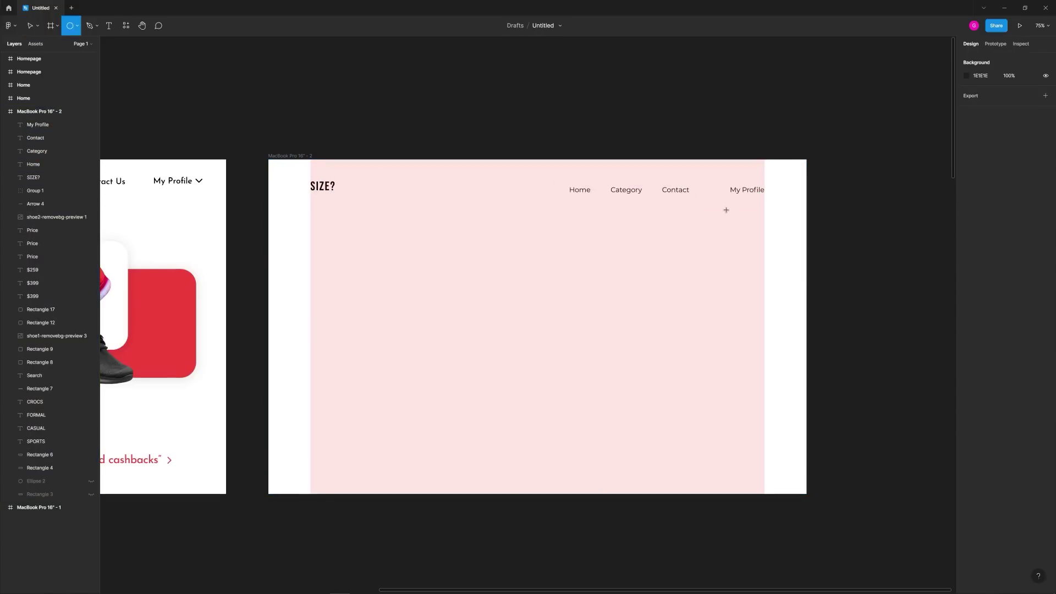
{"action": "scroll", "coordinate": [741, 192], "scroll_direction": "up", "scroll_amount": 4}
{"action": "left_click_drag", "start_coordinate": [683, 187], "coordinate": [696, 198]}
Step: Fill the circle with a portrait photo found by searching "person" in the Unsplash plugin
{"action": "right_click", "coordinate": [905, 216]}
{"action": "mouse_move", "coordinate": [936, 288]}
{"action": "left_click", "coordinate": [809, 307]}
{"action": "left_click", "coordinate": [715, 68]}
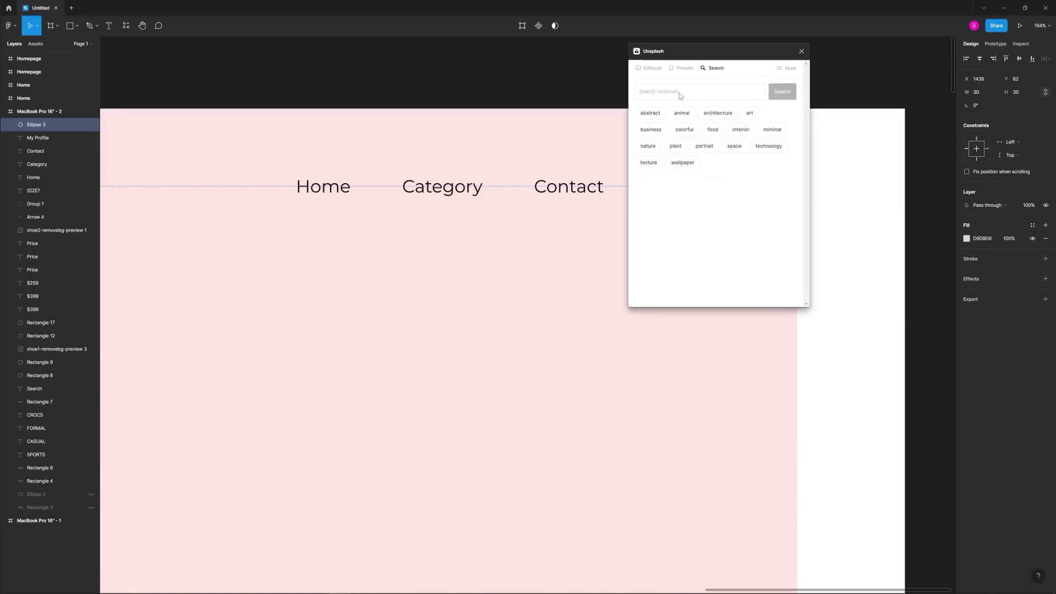
{"action": "left_click", "coordinate": [681, 94]}
{"action": "type", "text": "person"}
{"action": "key", "text": "Return"}
{"action": "left_click_drag", "start_coordinate": [709, 51], "coordinate": [692, 259]}
{"action": "scroll", "coordinate": [739, 428], "scroll_direction": "down", "scroll_amount": 9}
{"action": "left_click", "coordinate": [749, 458]}
{"action": "left_click", "coordinate": [784, 259]}
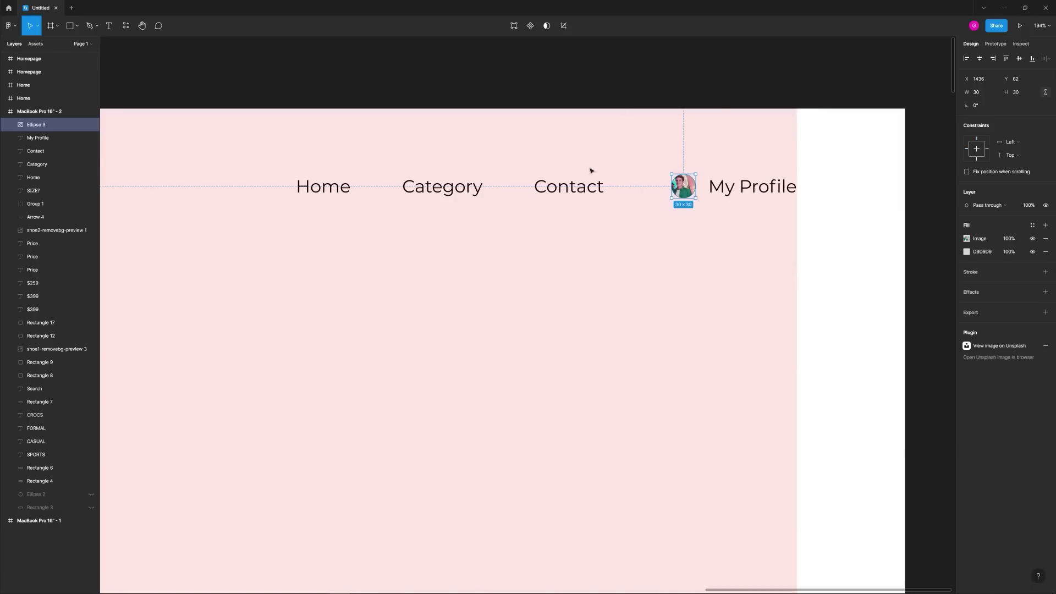
Step: Nudge the Home label left and outline a small downward triangle with the Pen tool next to Category
{"action": "left_click_drag", "start_coordinate": [322, 189], "coordinate": [312, 189]}
{"action": "left_click", "coordinate": [368, 165]}
{"action": "scroll", "coordinate": [371, 165], "scroll_direction": "up", "scroll_amount": 2}
{"action": "key", "text": "p"}
{"action": "left_click", "coordinate": [611, 193]}
{"action": "left_click", "coordinate": [624, 193]}
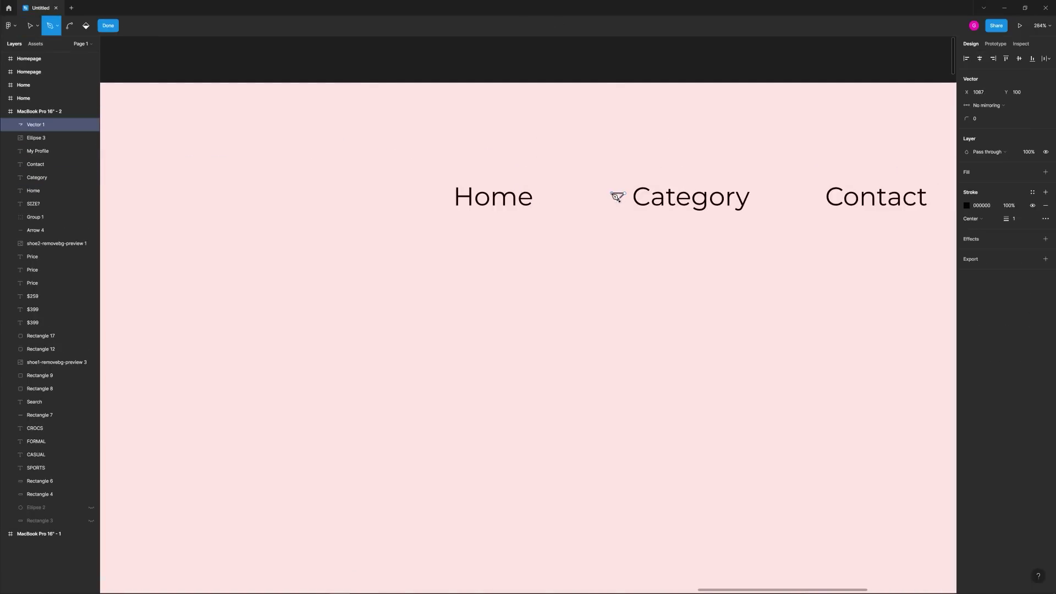
Step: Fill the small triangle with solid black and leave vector editing
{"action": "left_click", "coordinate": [966, 185]}
{"action": "left_click_drag", "start_coordinate": [878, 271], "coordinate": [857, 295]}
{"action": "left_click", "coordinate": [108, 25]}
{"action": "left_click", "coordinate": [493, 113]}
{"action": "scroll", "coordinate": [590, 201], "scroll_direction": "down", "scroll_amount": 7}
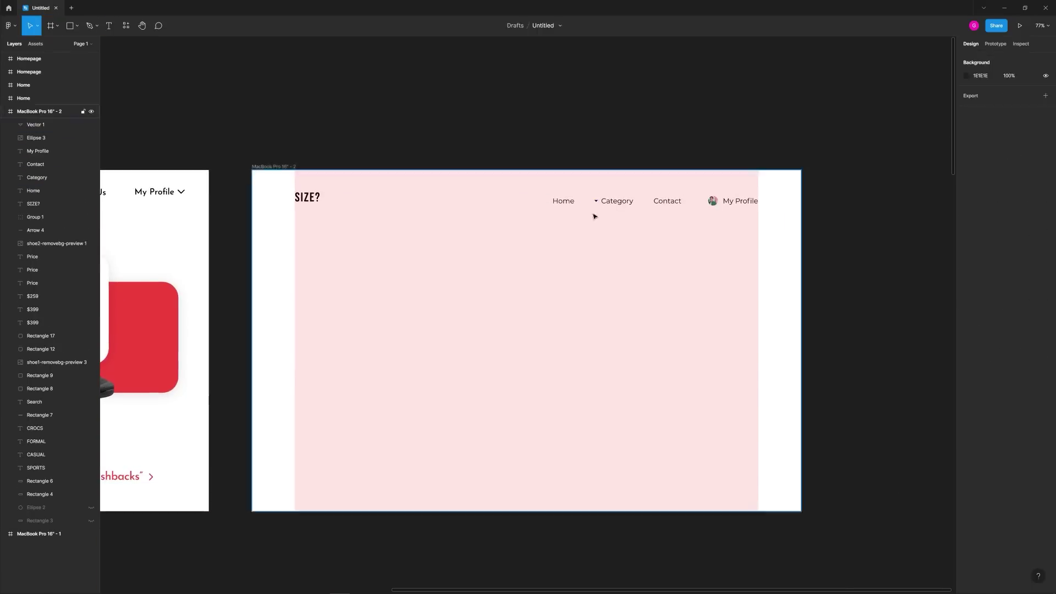
Step: Position the black triangle directly after the Category label as a dropdown marker
{"action": "scroll", "coordinate": [594, 216], "scroll_direction": "up", "scroll_amount": 5}
{"action": "scroll", "coordinate": [652, 143], "scroll_direction": "down", "scroll_amount": 3}
{"action": "scroll", "coordinate": [653, 144], "scroll_direction": "down", "scroll_amount": 2}
{"action": "left_click", "coordinate": [657, 152], "text": "shift"}
{"action": "left_click_drag", "start_coordinate": [658, 152], "coordinate": [649, 153]}
{"action": "left_click", "coordinate": [701, 187]}
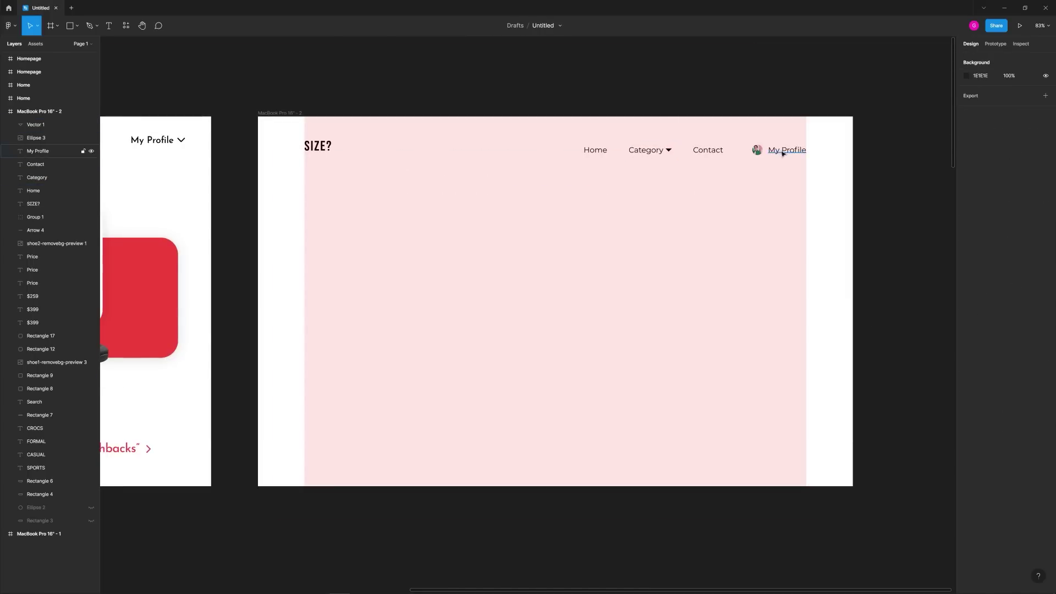
Step: Make the Home label bold and hide the second frame's layout grid
{"action": "left_click", "coordinate": [978, 253]}
{"action": "left_click", "coordinate": [980, 282]}
{"action": "left_click", "coordinate": [410, 160]}
{"action": "left_click", "coordinate": [281, 113]}
{"action": "left_click", "coordinate": [1031, 186]}
{"action": "scroll", "coordinate": [539, 99], "scroll_direction": "down", "scroll_amount": 2}
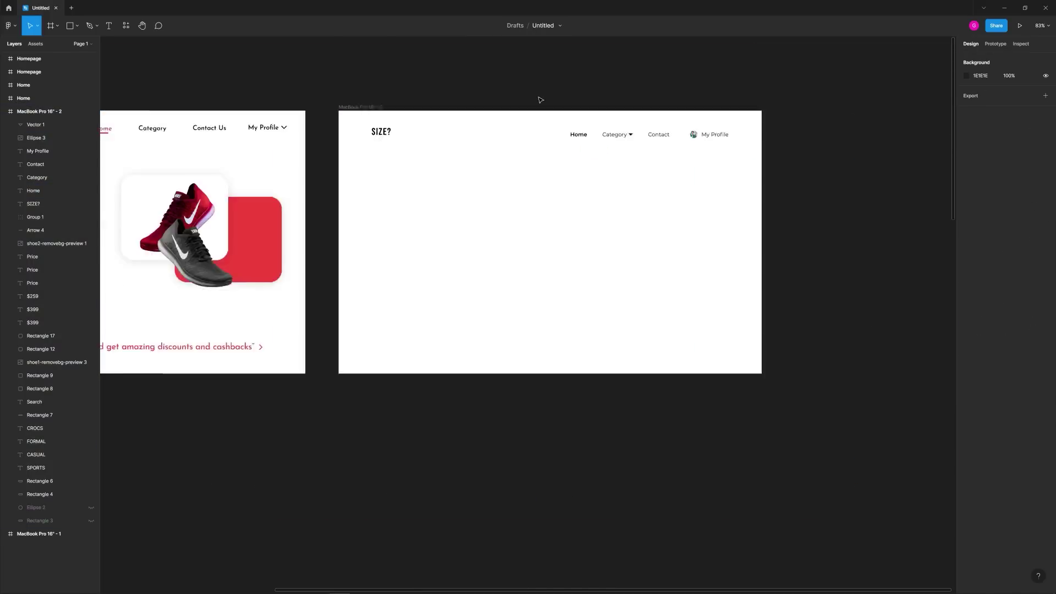
Step: Group the Home, Category and Contact labels with the triangle and move them left, away from My Profile
{"action": "left_click_drag", "start_coordinate": [552, 103], "coordinate": [696, 153]}
{"action": "left_click_drag", "start_coordinate": [677, 143], "coordinate": [587, 144]}
{"action": "key", "text": "Escape"}
Step: Copy the red headline from the first frame into the second, below the logo, and colour it black
{"action": "scroll", "coordinate": [636, 200], "scroll_direction": "down", "scroll_amount": 3}
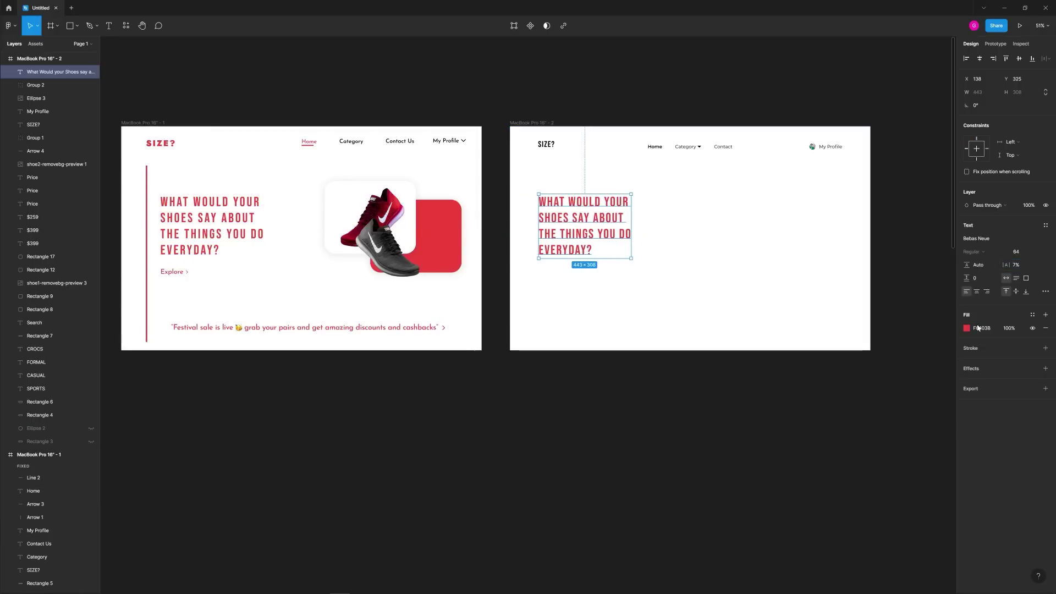
{"action": "left_click", "coordinate": [966, 328]}
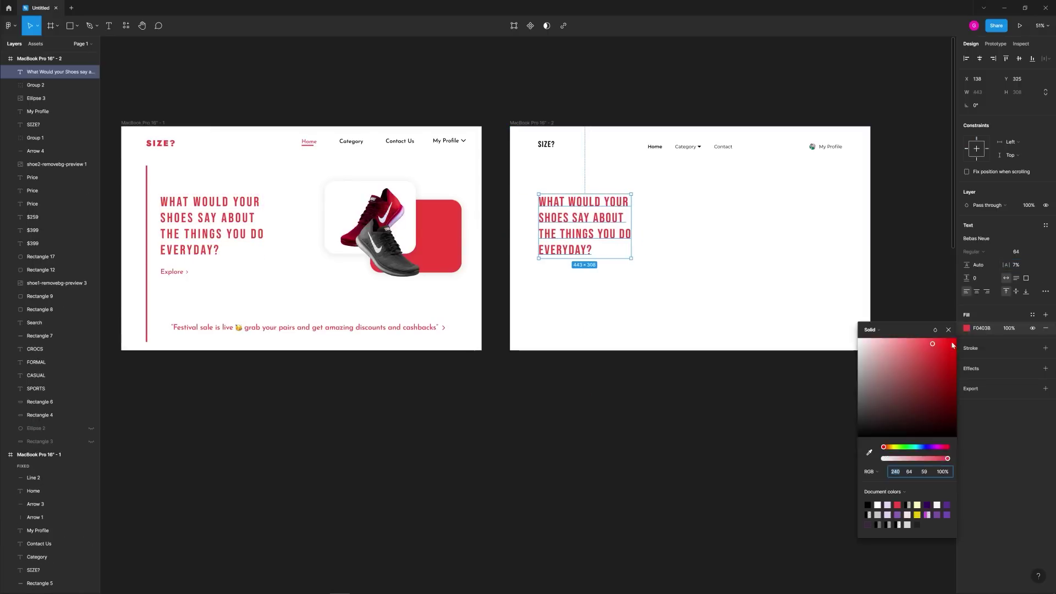
{"action": "left_click", "coordinate": [872, 504]}
{"action": "left_click", "coordinate": [769, 296]}
Step: Enlarge the copied headline's text box to about 761 × 420 and raise its font size to 87
{"action": "left_click", "coordinate": [584, 226]}
{"action": "left_click_drag", "start_coordinate": [631, 258], "coordinate": [697, 282]}
{"action": "left_click", "coordinate": [1016, 252]}
{"action": "key", "text": "Up"}
{"action": "key", "text": "Up"}
{"action": "key", "text": "Up"}
{"action": "key", "text": "Up"}
{"action": "key", "text": "Up"}
{"action": "key", "text": "Up"}
{"action": "key", "text": "Up"}
{"action": "key", "text": "Up"}
{"action": "key", "text": "Up"}
{"action": "key", "text": "Up"}
{"action": "key", "text": "Up"}
{"action": "key", "text": "Up"}
{"action": "key", "text": "Up"}
{"action": "key", "text": "Up"}
{"action": "key", "text": "Up"}
{"action": "key", "text": "Up"}
{"action": "key", "text": "Up"}
{"action": "key", "text": "Up"}
{"action": "key", "text": "Up"}
{"action": "key", "text": "Up"}
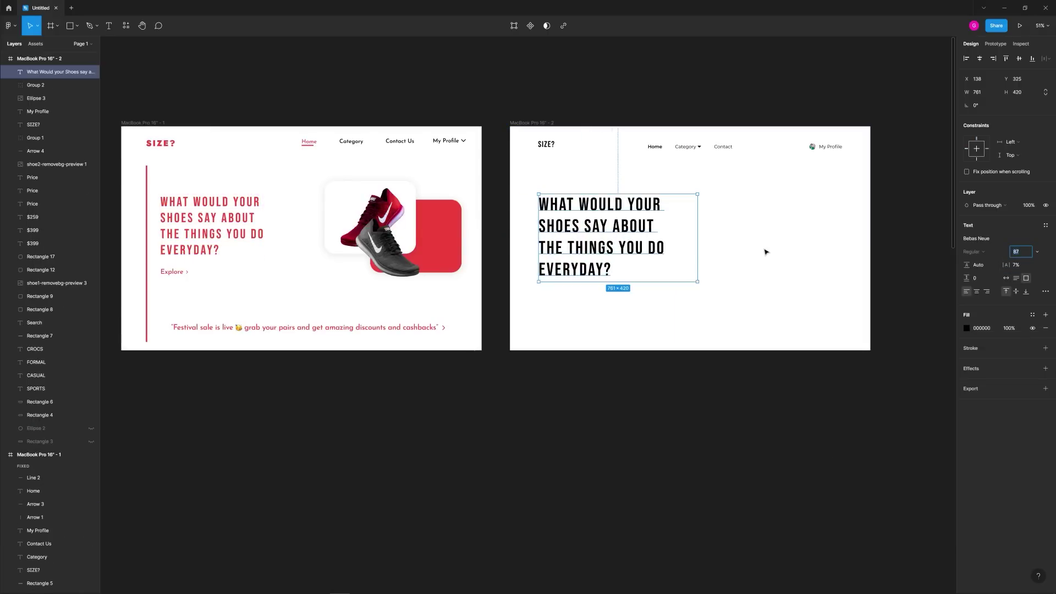
Step: Reword the headline to "What would your shoes say about you?" and set its letter spacing to 5%
{"action": "left_click", "coordinate": [765, 252]}
{"action": "scroll", "coordinate": [743, 242], "scroll_direction": "up", "scroll_amount": 1}
{"action": "double_click", "coordinate": [566, 256]}
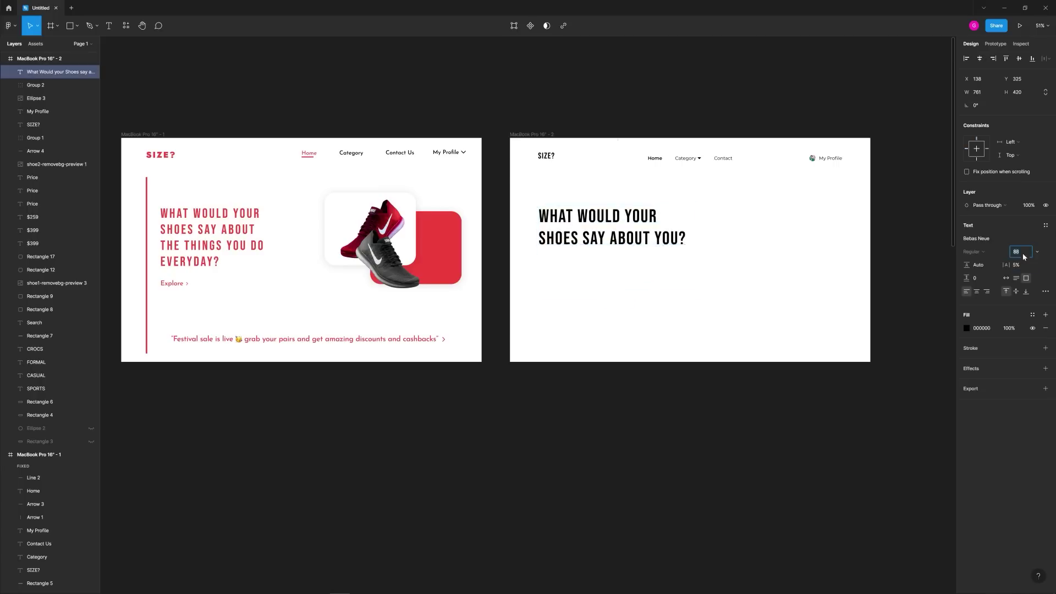
Step: Increase the reworded headline's font size to 106
{"action": "key", "text": "Up"}
{"action": "key", "text": "Up"}
{"action": "key", "text": "Up"}
{"action": "key", "text": "Up"}
{"action": "key", "text": "Up"}
{"action": "key", "text": "Up"}
{"action": "key", "text": "Up"}
{"action": "key", "text": "Up"}
{"action": "key", "text": "Up"}
{"action": "key", "text": "Up"}
{"action": "key", "text": "Up"}
{"action": "key", "text": "Up"}
{"action": "key", "text": "Up"}
{"action": "key", "text": "Up"}
{"action": "key", "text": "Up"}
{"action": "key", "text": "Up"}
{"action": "key", "text": "Up"}
{"action": "key", "text": "Up"}
{"action": "left_click", "coordinate": [761, 297]}
Step: Copy the red shoe image from the first frame and paste it into the second frame
{"action": "scroll", "coordinate": [761, 297], "scroll_direction": "up", "scroll_amount": 1}
{"action": "left_click_drag", "start_coordinate": [605, 306], "coordinate": [712, 311]}
{"action": "left_click_drag", "start_coordinate": [799, 267], "coordinate": [687, 305]}
{"action": "left_click", "coordinate": [351, 220]}
{"action": "key", "text": "ctrl+c"}
{"action": "left_click", "coordinate": [528, 114]}
{"action": "key", "text": "ctrl+v"}
Step: Widen the headline's text box so that the text wraps onto two lines
{"action": "left_click", "coordinate": [649, 238]}
{"action": "left_click_drag", "start_coordinate": [722, 223], "coordinate": [835, 221]}
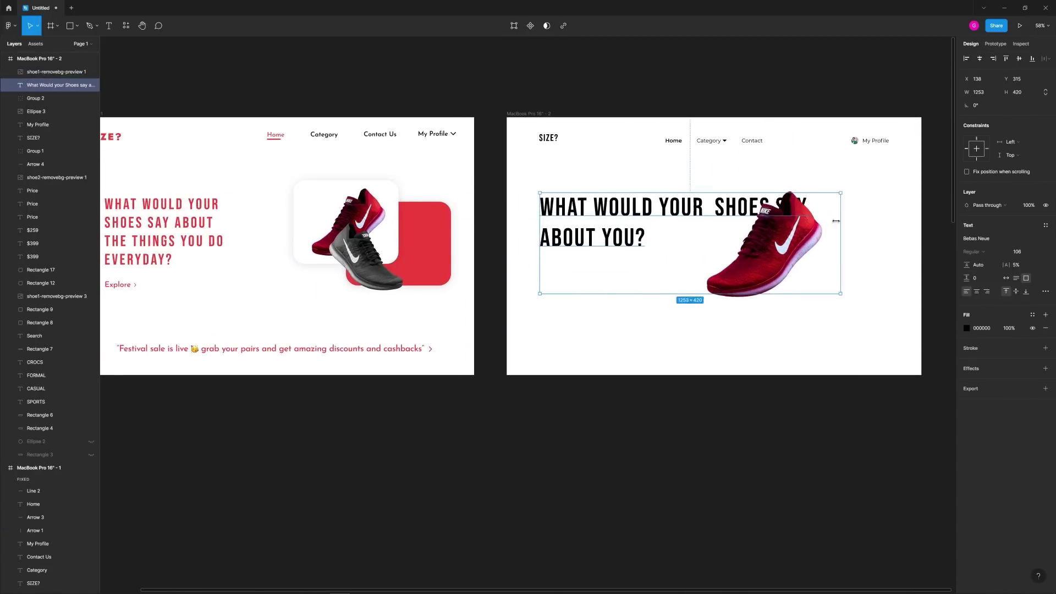
{"action": "left_click", "coordinate": [731, 369]}
Step: Bring a copy of the grey shoe into the second frame, overlapping the lower right of the red shoe
{"action": "left_click", "coordinate": [366, 258]}
{"action": "left_click_drag", "start_coordinate": [366, 258], "coordinate": [848, 281]}
{"action": "mouse_move", "coordinate": [806, 242]}
{"action": "left_mouse_down"}
{"action": "mouse_move", "coordinate": [791, 224]}
{"action": "mouse_move", "coordinate": [789, 237]}
{"action": "left_mouse_up"}
{"action": "left_click", "coordinate": [812, 357]}
{"action": "scroll", "coordinate": [618, 325], "scroll_direction": "down", "scroll_amount": 2}
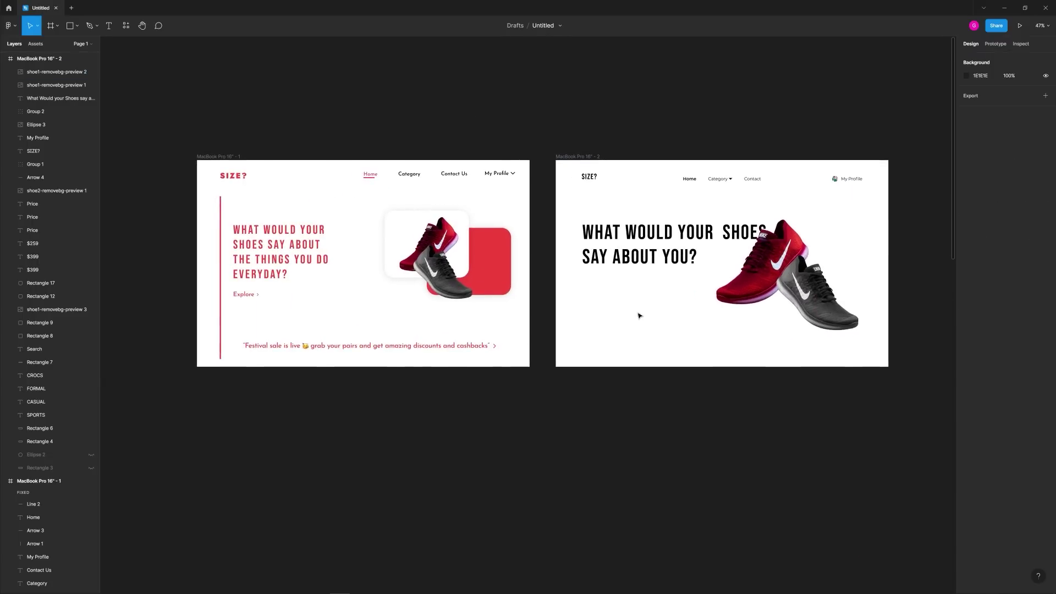
{"action": "scroll", "coordinate": [639, 316], "scroll_direction": "up", "scroll_amount": 2}
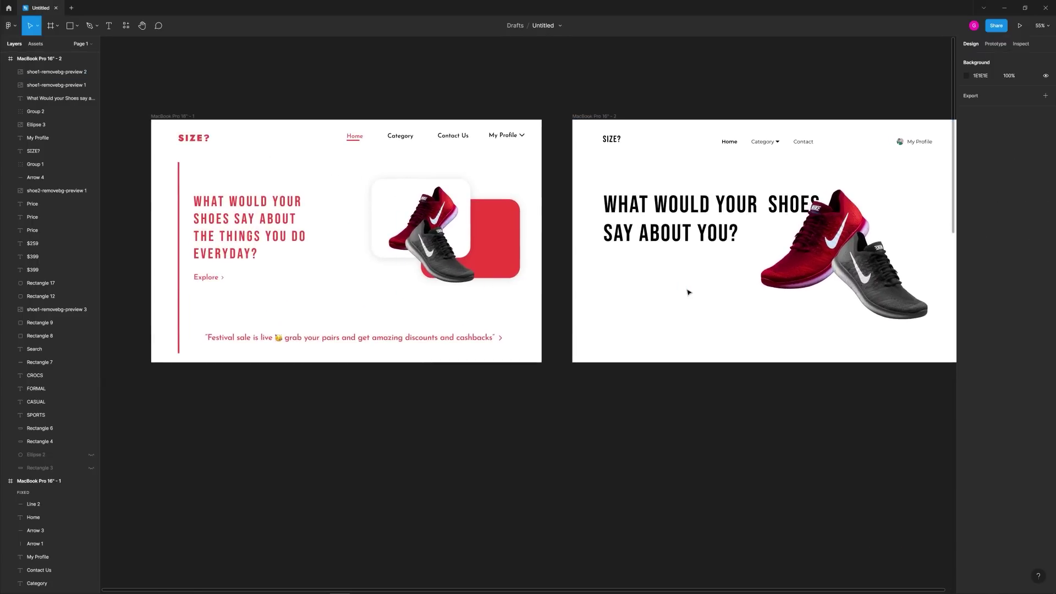
Step: Make the second frame taller and shift its content down to free space above the navigation row
{"action": "left_click_drag", "start_coordinate": [687, 292], "coordinate": [539, 269]}
{"action": "left_click", "coordinate": [446, 92]}
{"action": "left_click_drag", "start_coordinate": [619, 339], "coordinate": [620, 363]}
{"action": "left_click_drag", "start_coordinate": [446, 92], "coordinate": [474, 87]}
{"action": "left_click", "coordinate": [679, 349]}
{"action": "key", "text": "Delete"}
{"action": "mouse_move", "coordinate": [858, 330]}
{"action": "left_mouse_down"}
{"action": "mouse_move", "coordinate": [473, 102]}
{"action": "mouse_move", "coordinate": [842, 107]}
{"action": "left_mouse_up"}
Step: Draw a full-width banner rectangle along the second frame's top edge and give it a pale cream fill
{"action": "key", "text": "r"}
{"action": "left_click", "coordinate": [966, 239]}
{"action": "left_click", "coordinate": [893, 359]}
{"action": "left_click", "coordinate": [867, 252]}
Step: Bring the festival sale text and its emoji from the first frame onto the cream banner
{"action": "left_click", "coordinate": [422, 337]}
{"action": "left_click_drag", "start_coordinate": [282, 315], "coordinate": [319, 353]}
{"action": "left_click_drag", "start_coordinate": [231, 355], "coordinate": [308, 374]}
{"action": "left_click", "coordinate": [309, 373]}
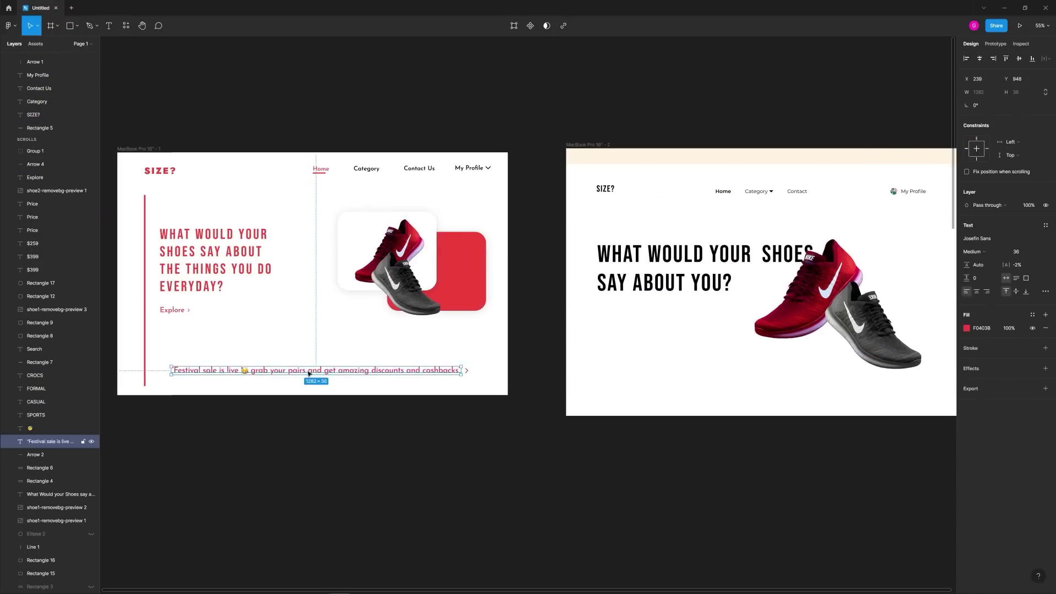
{"action": "left_click_drag", "start_coordinate": [403, 371], "coordinate": [825, 158]}
Step: Format the banner text in Montserrat Medium, size 20, with the dark brown fill 63553F
{"action": "scroll", "coordinate": [582, 255], "scroll_direction": "right", "scroll_amount": 4}
{"action": "scroll", "coordinate": [583, 255], "scroll_direction": "up", "scroll_amount": 1}
{"action": "scroll", "coordinate": [471, 221], "scroll_direction": "up", "scroll_amount": 5}
{"action": "left_click", "coordinate": [966, 328]}
{"action": "left_click_drag", "start_coordinate": [880, 418], "coordinate": [844, 460]}
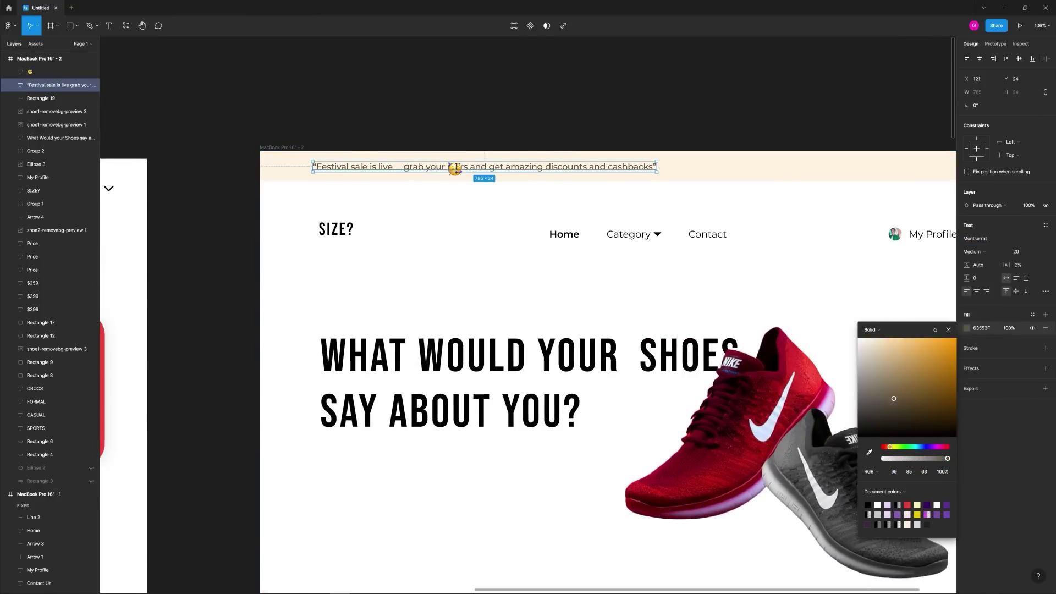
Step: Shrink the banner emoji to size 17 and fit it into the gap after "live" in the sale text
{"action": "left_click_drag", "start_coordinate": [454, 169], "coordinate": [402, 165]}
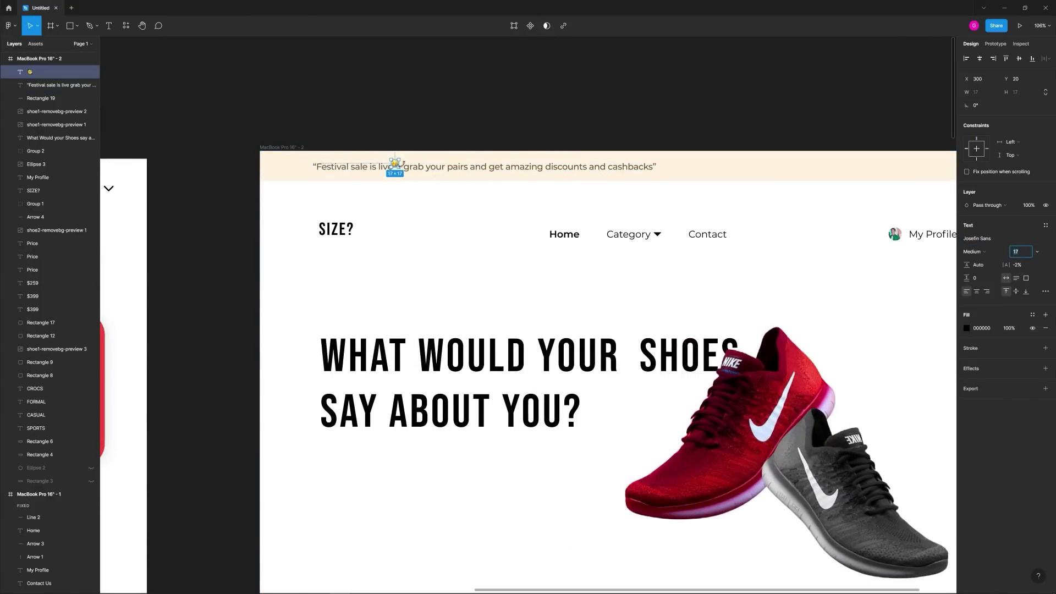
{"action": "left_click", "coordinate": [501, 115]}
{"action": "scroll", "coordinate": [476, 154], "scroll_direction": "down", "scroll_amount": 5}
{"action": "scroll", "coordinate": [482, 177], "scroll_direction": "up", "scroll_amount": 5}
Step: Group the emoji with the sale text and centre the group on the cream banner
{"action": "left_click_drag", "start_coordinate": [291, 91], "coordinate": [707, 134]}
{"action": "left_click", "coordinate": [707, 134], "text": "shift"}
{"action": "key", "text": "ctrl+g"}
{"action": "left_click", "coordinate": [747, 96]}
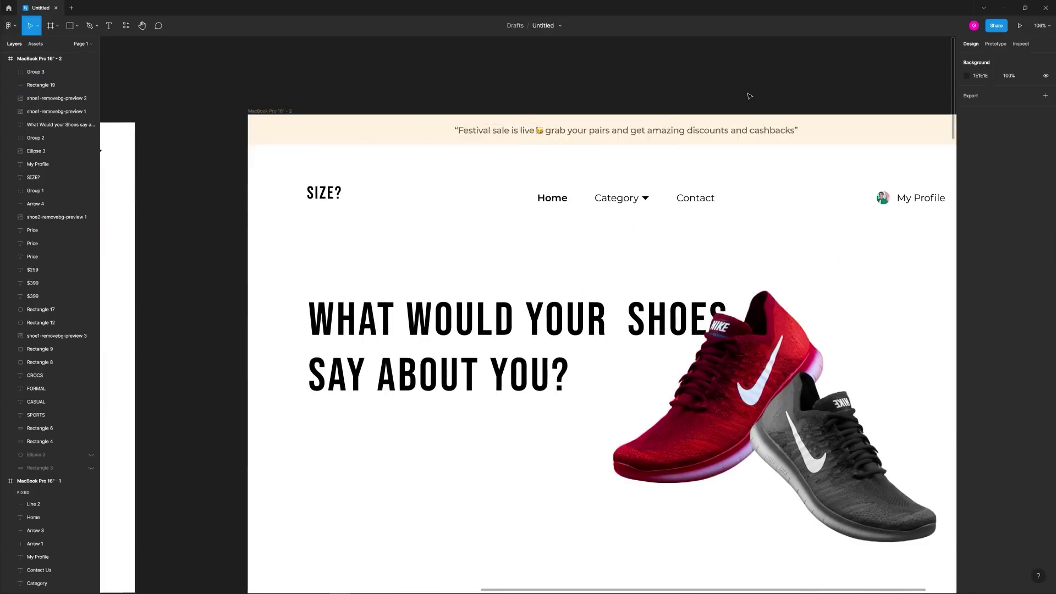
Step: Nudge the second frame's headline slightly upward and duplicate it directly below the original
{"action": "scroll", "coordinate": [739, 93], "scroll_direction": "down", "scroll_amount": 4}
{"action": "scroll", "coordinate": [637, 275], "scroll_direction": "down", "scroll_amount": 1}
{"action": "scroll", "coordinate": [632, 276], "scroll_direction": "left", "scroll_amount": 1}
{"action": "scroll", "coordinate": [643, 285], "scroll_direction": "left", "scroll_amount": 4}
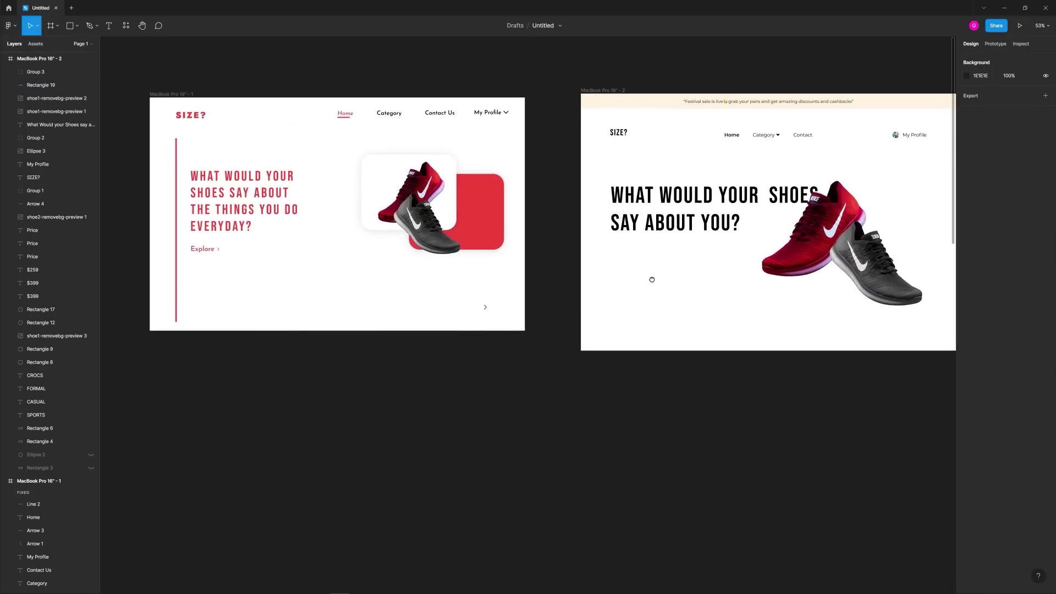
{"action": "left_click", "coordinate": [671, 223]}
{"action": "mouse_move", "coordinate": [610, 229]}
{"action": "left_mouse_down"}
{"action": "mouse_move", "coordinate": [629, 228]}
{"action": "mouse_move", "coordinate": [610, 228]}
{"action": "left_mouse_up"}
{"action": "left_click", "coordinate": [668, 305]}
{"action": "left_click_drag", "start_coordinate": [688, 222], "coordinate": [687, 216]}
{"action": "left_click", "coordinate": [767, 319]}
{"action": "left_click_drag", "start_coordinate": [772, 314], "coordinate": [659, 308]}
{"action": "scroll", "coordinate": [660, 308], "scroll_direction": "left", "scroll_amount": 5}
{"action": "scroll", "coordinate": [660, 308], "scroll_direction": "down", "scroll_amount": 1}
Step: Replace the duplicated headline's text with "EXPLORE" at font size 50
{"action": "double_click", "coordinate": [705, 112]}
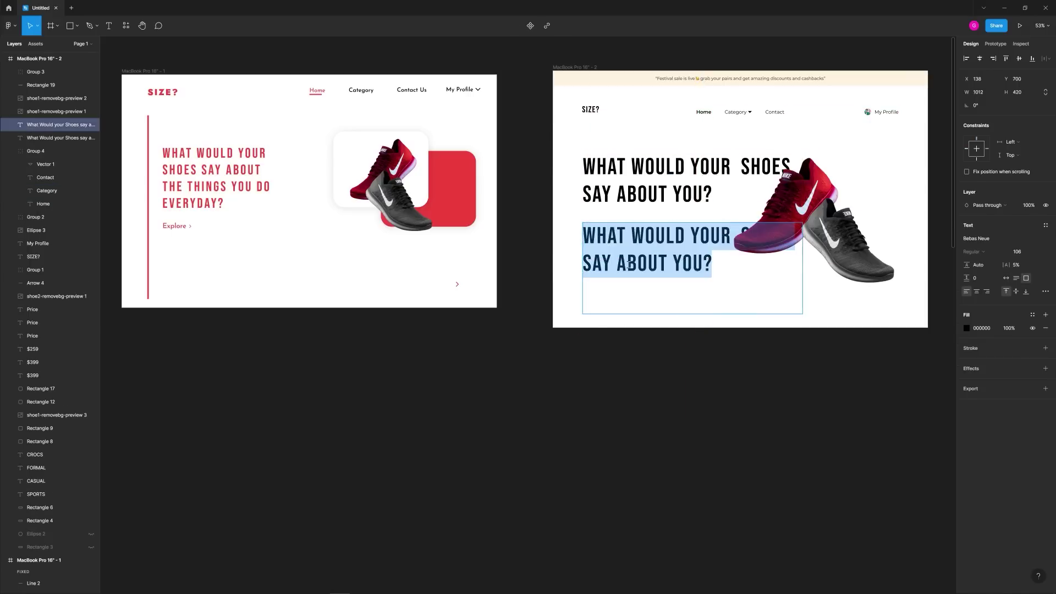
{"action": "type", "text": "eXPLORE"}
{"action": "key", "text": "Escape"}
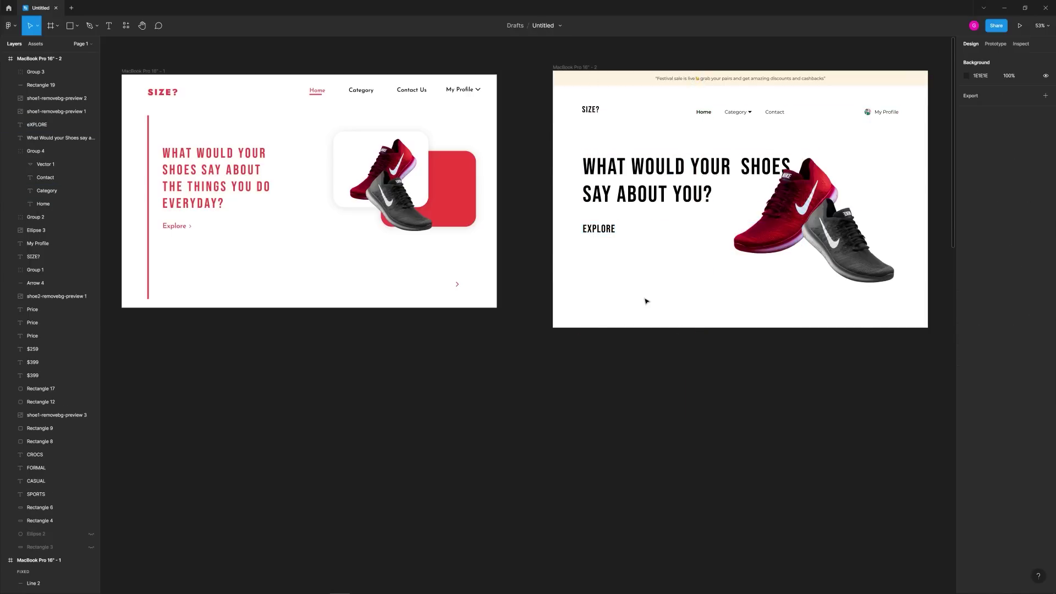
Step: Set the headline's letter spacing to 3.5% and move the EXPLORE text a little lower
{"action": "left_click_drag", "start_coordinate": [646, 301], "coordinate": [486, 318]}
{"action": "scroll", "coordinate": [515, 242], "scroll_direction": "up", "scroll_amount": 4}
{"action": "left_click_drag", "start_coordinate": [513, 239], "coordinate": [475, 270]}
{"action": "left_click", "coordinate": [497, 217]}
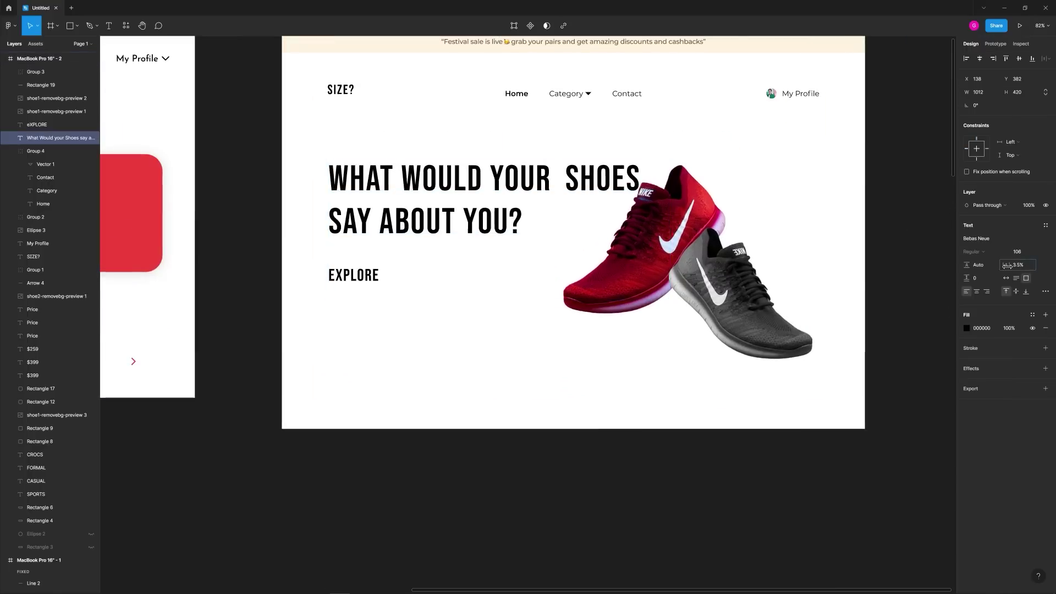
{"action": "left_click", "coordinate": [538, 160]}
{"action": "scroll", "coordinate": [550, 275], "scroll_direction": "left", "scroll_amount": 2}
{"action": "left_click", "coordinate": [562, 354]}
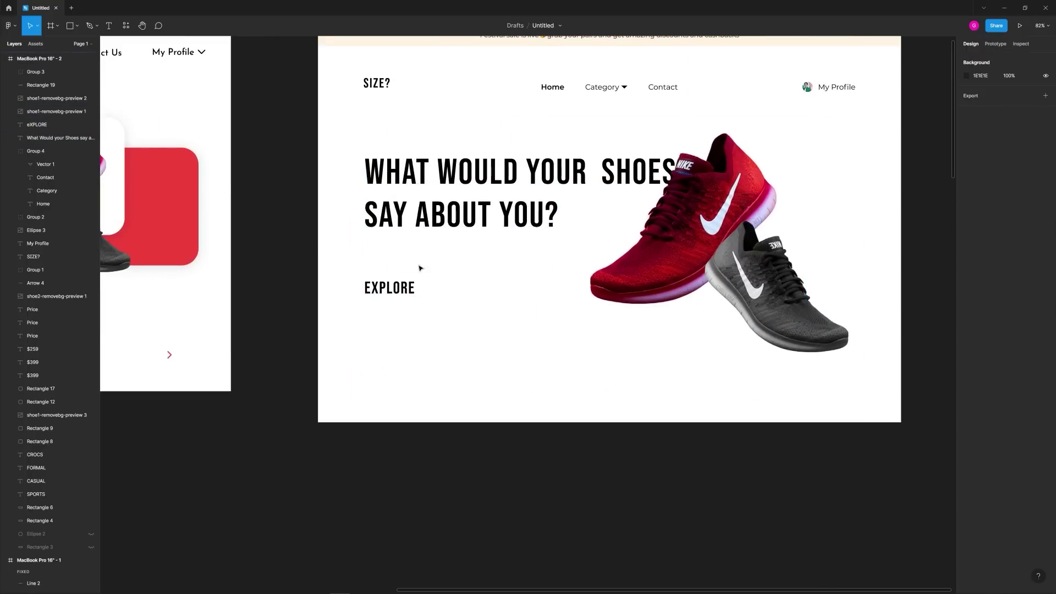
Step: Draw a large rectangle behind the EXPLORE text from the frame's left edge, with the light grey fill E8E8E8
{"action": "key", "text": "r"}
{"action": "left_click_drag", "start_coordinate": [318, 249], "coordinate": [733, 423]}
{"action": "key", "text": "["}
{"action": "scroll", "coordinate": [515, 488], "scroll_direction": "down", "scroll_amount": 3}
{"action": "left_click", "coordinate": [966, 239]}
{"action": "left_click_drag", "start_coordinate": [864, 261], "coordinate": [848, 258]}
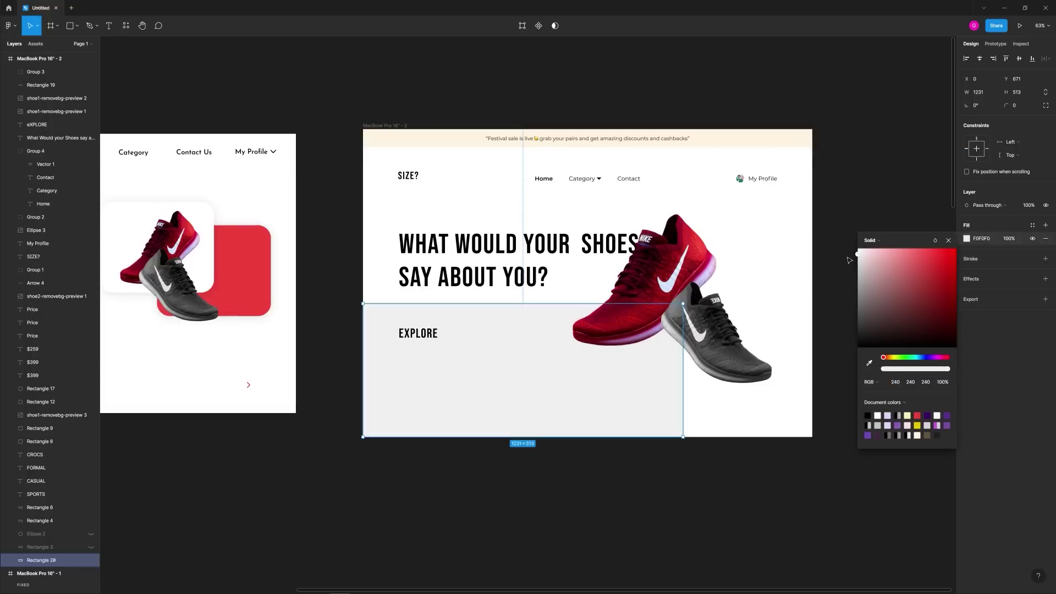
Step: Reduce the grey rectangle to about 369 × 136 and centre the EXPLORE text vertically on it
{"action": "left_click", "coordinate": [581, 471]}
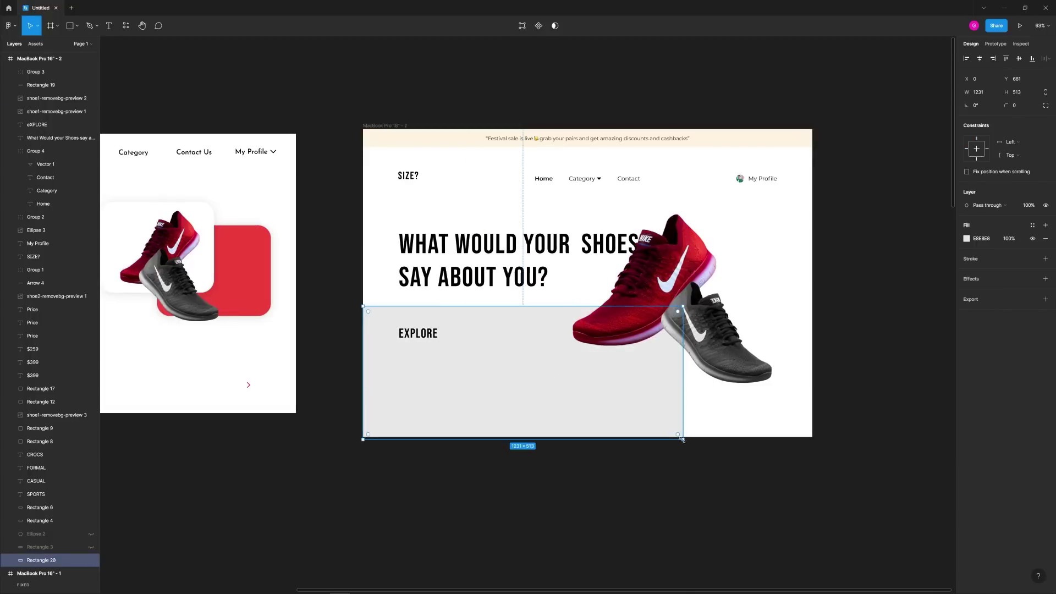
{"action": "left_click_drag", "start_coordinate": [682, 439], "coordinate": [430, 325]}
{"action": "left_click", "coordinate": [457, 335]}
Step: Fill the rectangle with dark grey 242424 and make the EXPLORE text white
{"action": "key", "text": "i"}
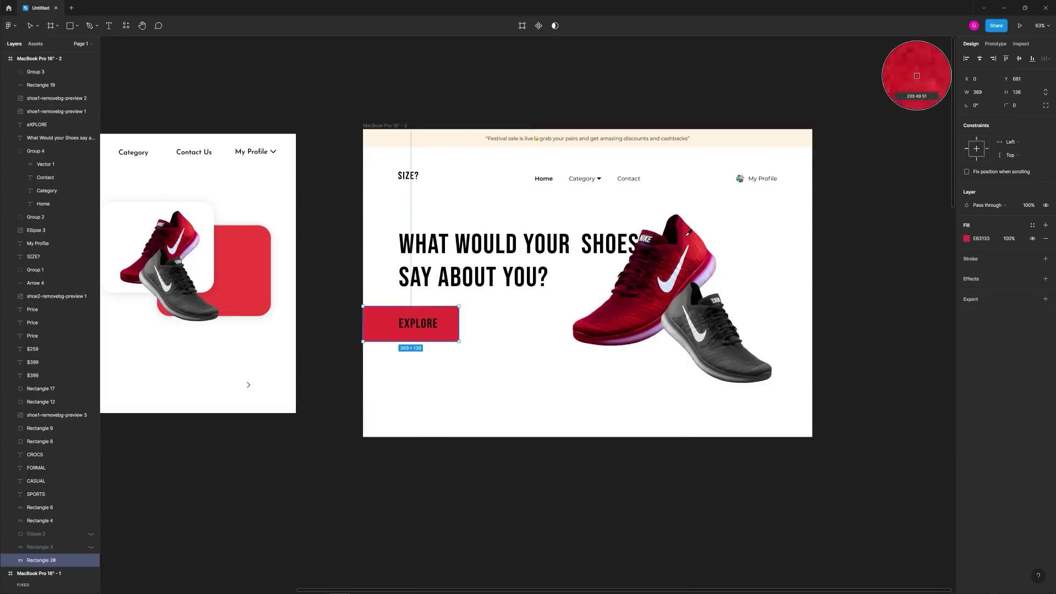
{"action": "left_click", "coordinate": [966, 238]}
{"action": "left_click", "coordinate": [419, 324]}
{"action": "left_click_drag", "start_coordinate": [880, 324], "coordinate": [852, 339]}
{"action": "left_click", "coordinate": [966, 329]}
Step: Draw a horizontal arrow about 133 long from beside the EXPLORE text past the dark block's right edge, with stroke width 3
{"action": "left_click", "coordinate": [455, 326]}
{"action": "scroll", "coordinate": [401, 308], "scroll_direction": "up", "scroll_amount": 5}
{"action": "left_click_drag", "start_coordinate": [458, 326], "coordinate": [574, 342]}
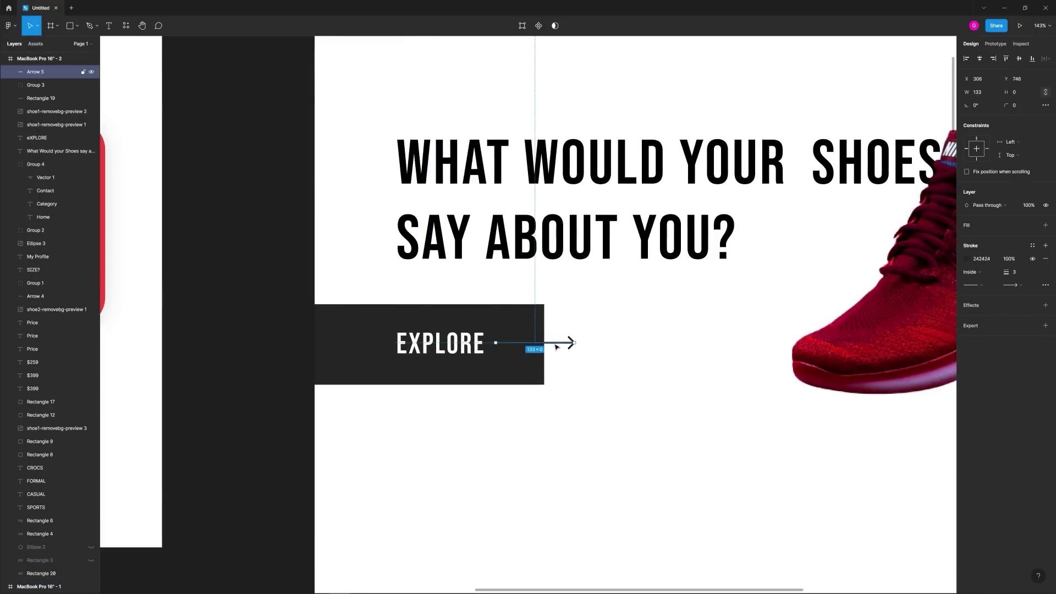
Step: Overlay the part of the arrow inside the dark block with a white line copy without an arrowhead
{"action": "left_click", "coordinate": [35, 85]}
{"action": "left_click", "coordinate": [1012, 285]}
{"action": "left_click", "coordinate": [966, 259]}
{"action": "left_click", "coordinate": [624, 360]}
{"action": "scroll", "coordinate": [624, 360], "scroll_direction": "down", "scroll_amount": 5}
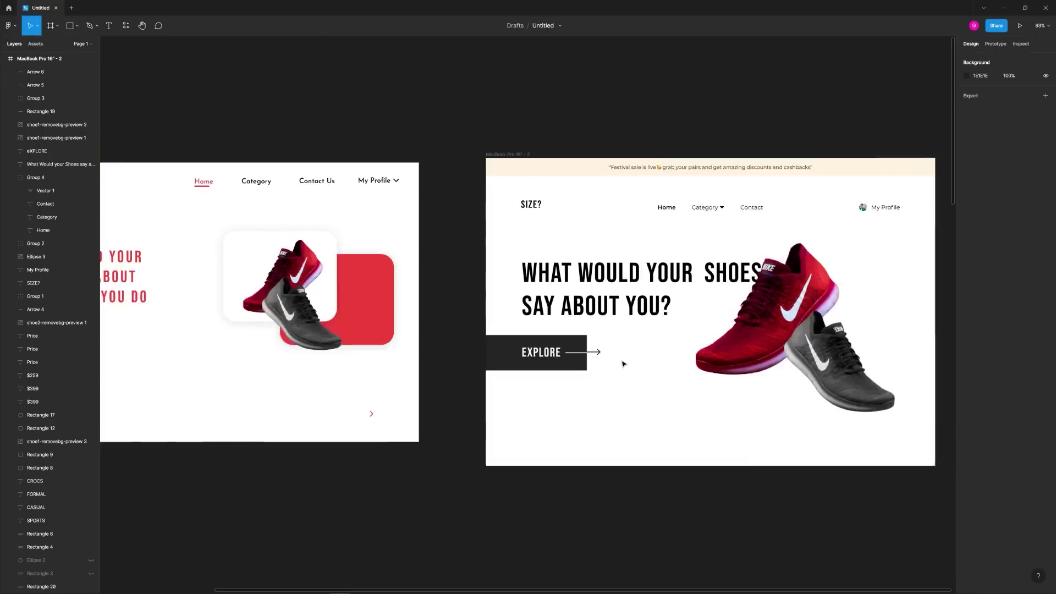
Step: Nudge the white line and the arrow slightly right, away from the EXPLORE text
{"action": "scroll", "coordinate": [624, 360], "scroll_direction": "up", "scroll_amount": 5}
{"action": "left_click_drag", "start_coordinate": [562, 322], "coordinate": [610, 349]}
{"action": "key", "text": "Right"}
{"action": "key", "text": "Right"}
{"action": "key", "text": "Right"}
{"action": "key", "text": "Right"}
{"action": "key", "text": "Right"}
{"action": "key", "text": "Right"}
{"action": "key", "text": "Right"}
{"action": "key", "text": "Right"}
{"action": "key", "text": "Right"}
{"action": "key", "text": "Right"}
{"action": "key", "text": "Right"}
{"action": "left_click", "coordinate": [609, 350]}
Step: Shift both shoe images right so they clear the end of the headline
{"action": "scroll", "coordinate": [609, 350], "scroll_direction": "down", "scroll_amount": 5}
{"action": "scroll", "coordinate": [671, 380], "scroll_direction": "up", "scroll_amount": 2}
{"action": "left_click_drag", "start_coordinate": [486, 399], "coordinate": [715, 330]}
{"action": "key", "text": "shift+Right"}
{"action": "key", "text": "shift+Right"}
{"action": "key", "text": "shift+Right"}
{"action": "key", "text": "shift+Right"}
{"action": "key", "text": "shift+Right"}
{"action": "key", "text": "shift+Right"}
{"action": "left_click", "coordinate": [605, 435]}
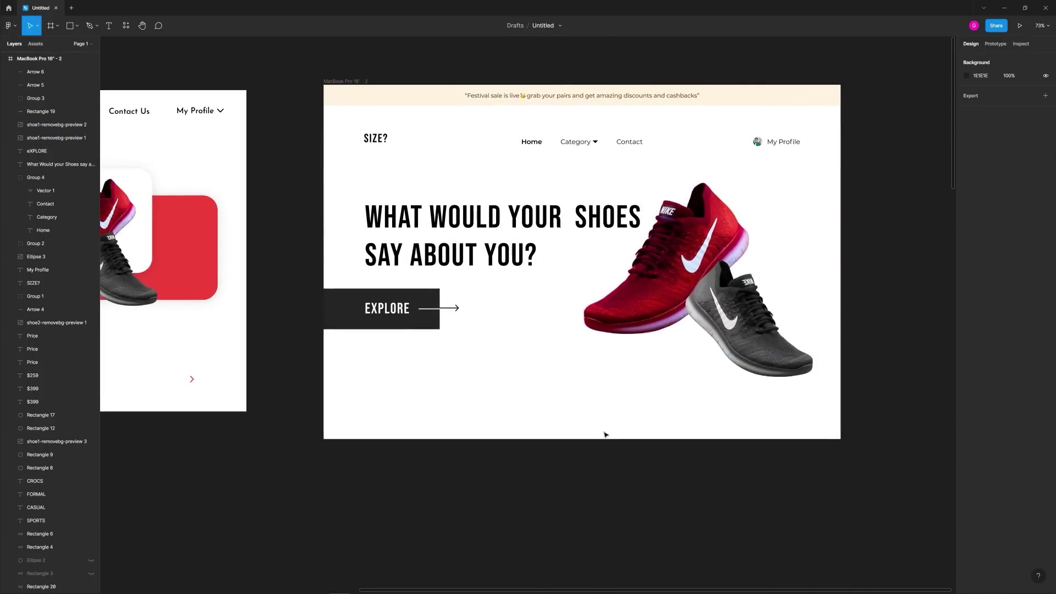
Step: Place copies of the first frame's red rounded rectangle behind both shoes, filling the one behind the grey shoe with CECECE
{"action": "scroll", "coordinate": [571, 464], "scroll_direction": "down", "scroll_amount": 3}
{"action": "left_click_drag", "start_coordinate": [771, 435], "coordinate": [576, 458]}
{"action": "scroll", "coordinate": [632, 269], "scroll_direction": "up", "scroll_amount": 2}
{"action": "key", "text": "ctrl+shift+["}
{"action": "left_click_drag", "start_coordinate": [181, 275], "coordinate": [684, 317], "text": "alt"}
{"action": "left_click", "coordinate": [966, 238]}
{"action": "left_click_drag", "start_coordinate": [908, 261], "coordinate": [851, 268]}
{"action": "left_click", "coordinate": [751, 311]}
{"action": "left_click_drag", "start_coordinate": [732, 336], "coordinate": [731, 444], "text": "alt"}
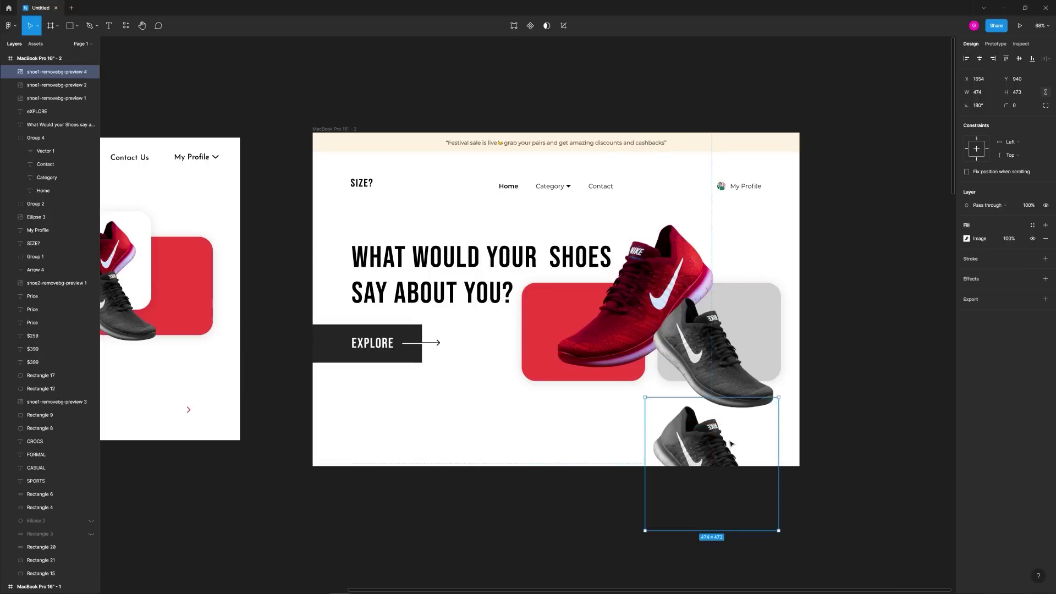
{"action": "key", "text": "ctrl+z"}
Step: Duplicate the grey rounded card directly below itself and match its fill to the red card
{"action": "left_click", "coordinate": [776, 289]}
{"action": "left_click_drag", "start_coordinate": [774, 294], "coordinate": [774, 404], "text": "alt"}
{"action": "scroll", "coordinate": [770, 404], "scroll_direction": "down", "scroll_amount": 1}
{"action": "key", "text": "i"}
{"action": "left_click", "coordinate": [660, 341]}
{"action": "left_click", "coordinate": [709, 435]}
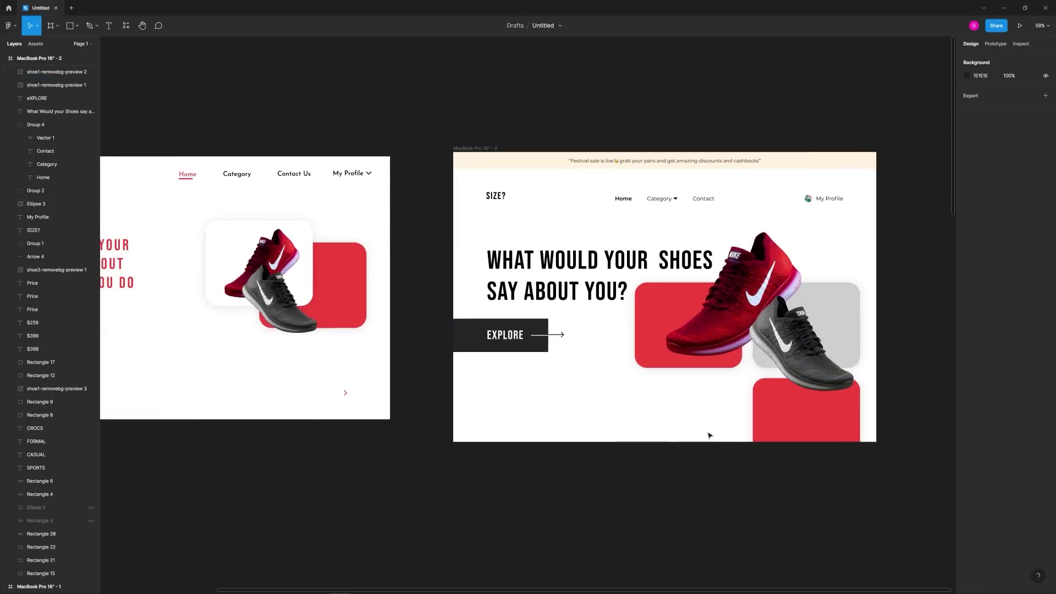
Step: Move the EXPLORE button together with its arrow slightly down
{"action": "left_click_drag", "start_coordinate": [594, 374], "coordinate": [473, 325]}
{"action": "left_click_drag", "start_coordinate": [517, 335], "coordinate": [516, 351]}
{"action": "left_click", "coordinate": [593, 396]}
Step: Enlarge the red shoe image to about 917 × 665 and scale up the grey shoe as well
{"action": "left_click", "coordinate": [704, 319]}
{"action": "left_click_drag", "start_coordinate": [631, 221], "coordinate": [615, 210]}
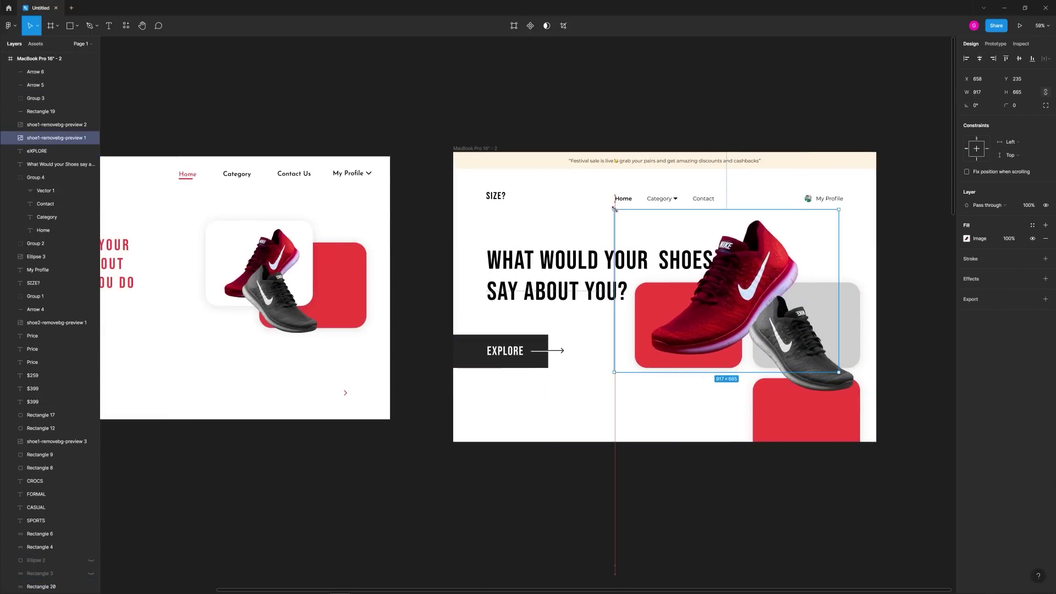
{"action": "left_click", "coordinate": [798, 341]}
{"action": "left_click_drag", "start_coordinate": [743, 285], "coordinate": [724, 266]}
Step: Move the EXPLORE button and its arrow further down to free space beneath the headline
{"action": "left_click", "coordinate": [669, 397]}
{"action": "left_click_drag", "start_coordinate": [669, 397], "coordinate": [718, 385]}
{"action": "left_click_drag", "start_coordinate": [600, 372], "coordinate": [522, 330]}
{"action": "left_click_drag", "start_coordinate": [589, 346], "coordinate": [588, 389]}
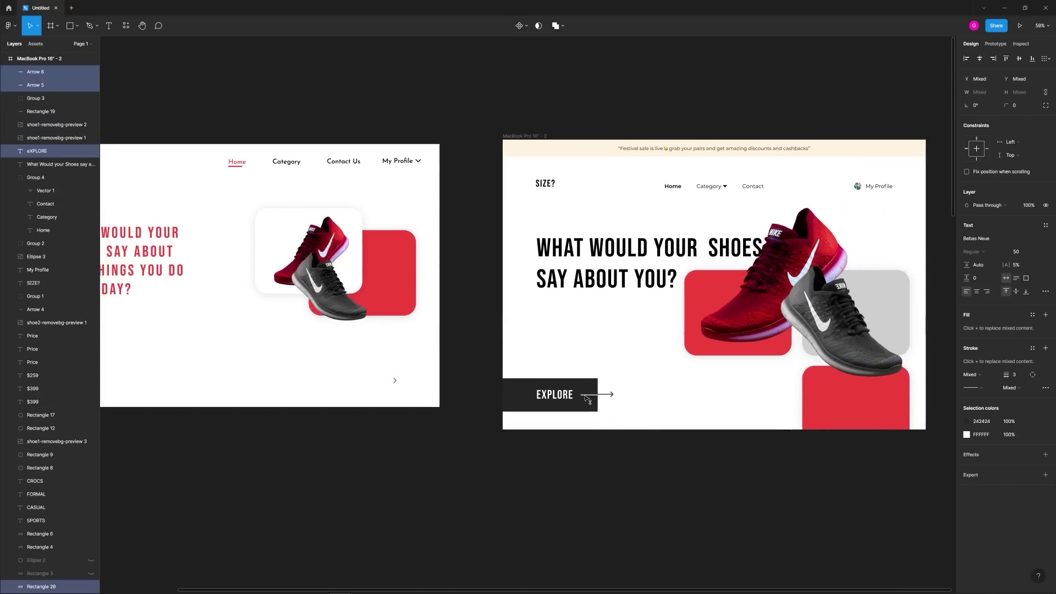
{"action": "left_click", "coordinate": [687, 385]}
{"action": "scroll", "coordinate": [625, 265], "scroll_direction": "left", "scroll_amount": 1}
Step: Reduce the headline text box's height to 242 and duplicate it below the headline
{"action": "left_click", "coordinate": [625, 265]}
{"action": "left_click_drag", "start_coordinate": [660, 328], "coordinate": [660, 292]}
{"action": "left_click_drag", "start_coordinate": [649, 275], "coordinate": [649, 333], "text": "alt"}
Step: Set the headline copy in Montserrat 30 and replace its text with "Shop our latest shoes, meant for the avid sports fanatic that demands only the best."
{"action": "left_click", "coordinate": [981, 241]}
{"action": "type", "text": "Montserrat"}
{"action": "key", "text": "Return"}
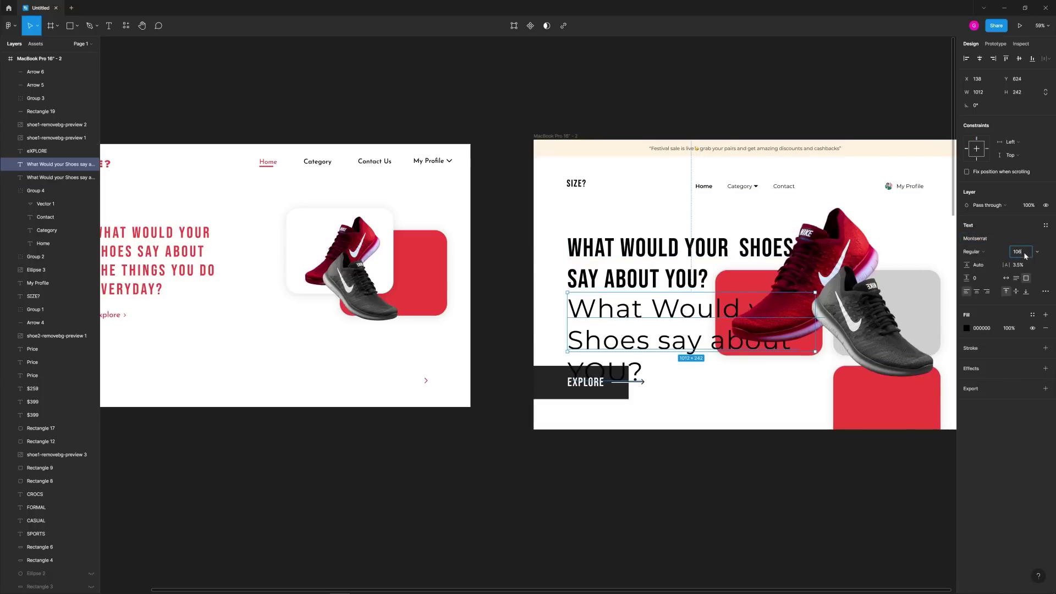
{"action": "left_click", "coordinate": [1024, 252]}
{"action": "type", "text": "30"}
{"action": "key", "text": "Return"}
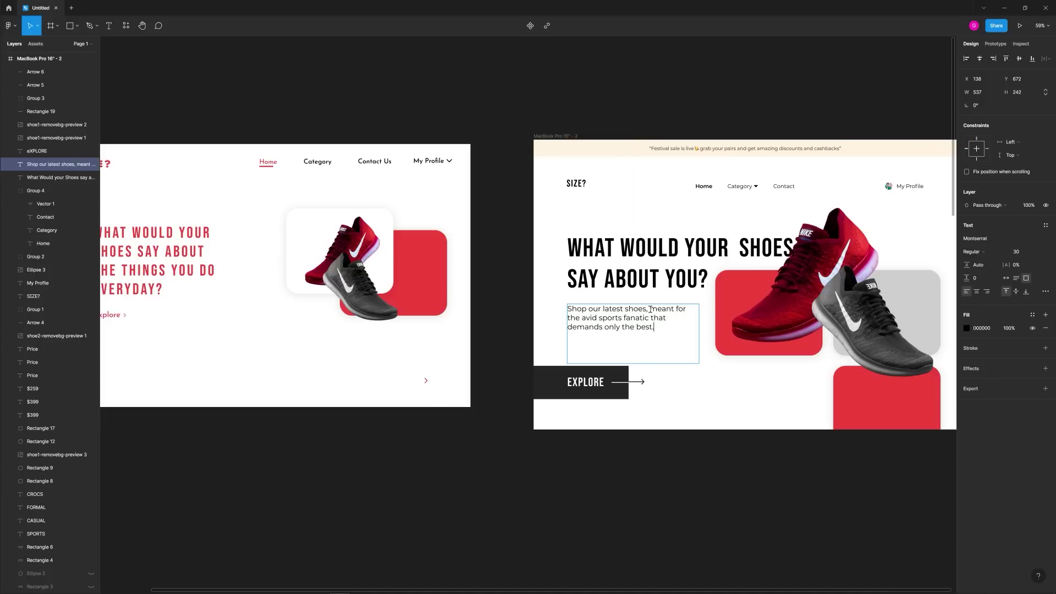
{"action": "left_click_drag", "start_coordinate": [614, 325], "coordinate": [476, 276]}
{"action": "left_click", "coordinate": [575, 356]}
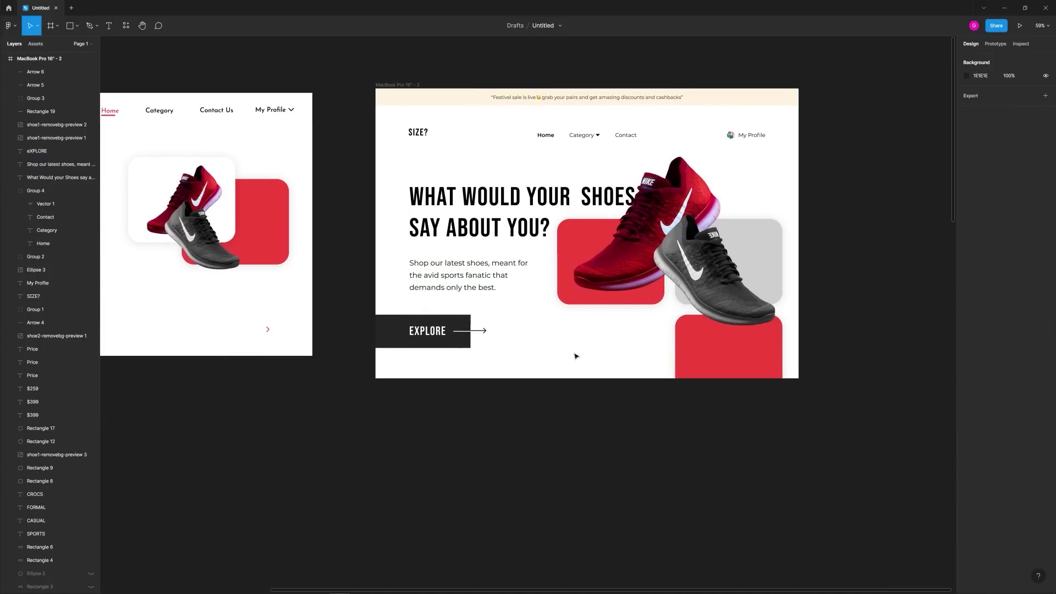
Step: Show the rulers and check the left alignment of logo, headline, paragraph and button against a vertical guide
{"action": "scroll", "coordinate": [594, 358], "scroll_direction": "down", "scroll_amount": 2, "text": "ctrl"}
{"action": "scroll", "coordinate": [583, 247], "scroll_direction": "left", "scroll_amount": 3}
{"action": "key", "text": "shift+r"}
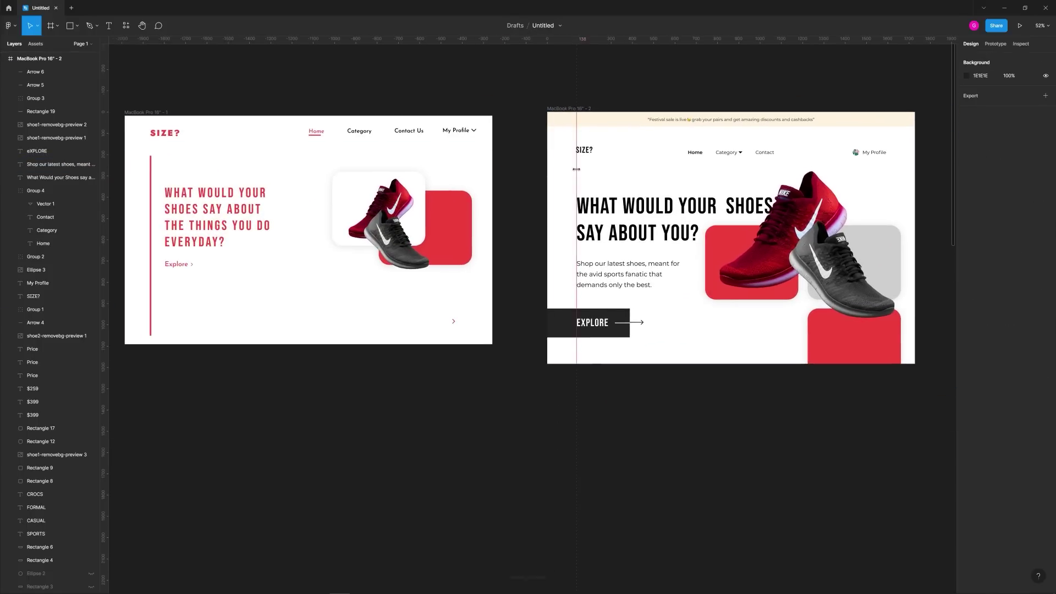
{"action": "scroll", "coordinate": [671, 393], "scroll_direction": "right", "scroll_amount": 1}
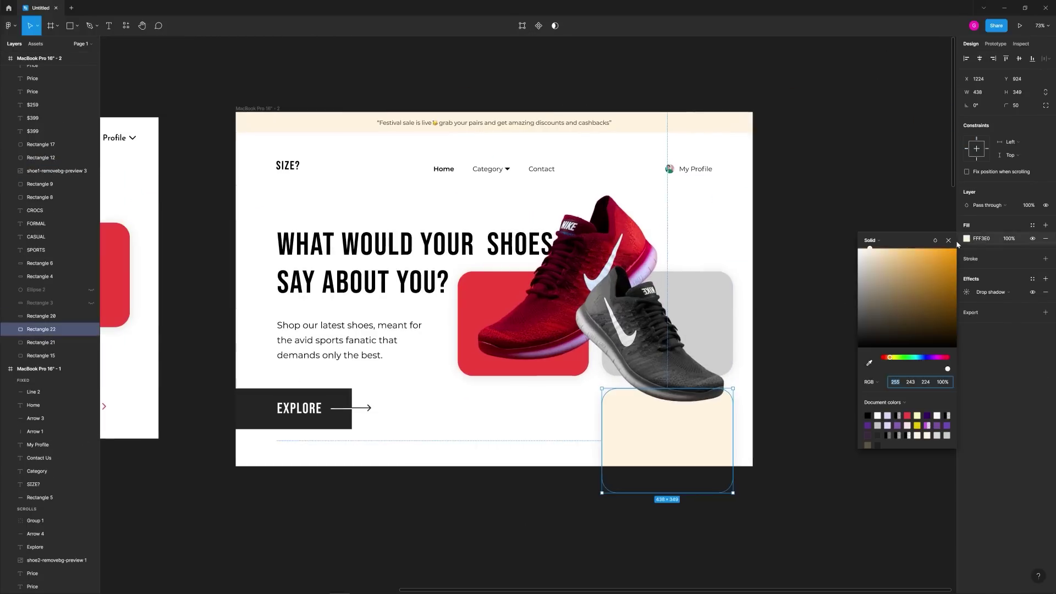
Step: Give the lower rounded card a beige fill
{"action": "left_click_drag", "start_coordinate": [792, 280], "coordinate": [863, 316]}
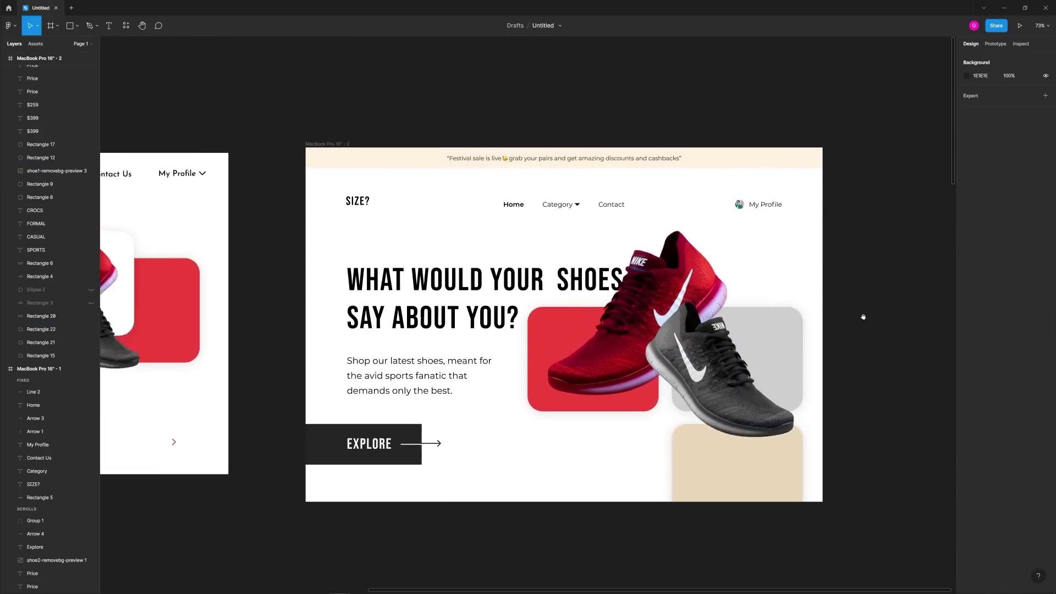
{"action": "scroll", "coordinate": [863, 316], "scroll_direction": "down", "scroll_amount": 1}
{"action": "scroll", "coordinate": [863, 316], "scroll_direction": "left", "scroll_amount": 1}
Step: Remove the extra space between YOUR and SHOES in the headline
{"action": "double_click", "coordinate": [603, 212]}
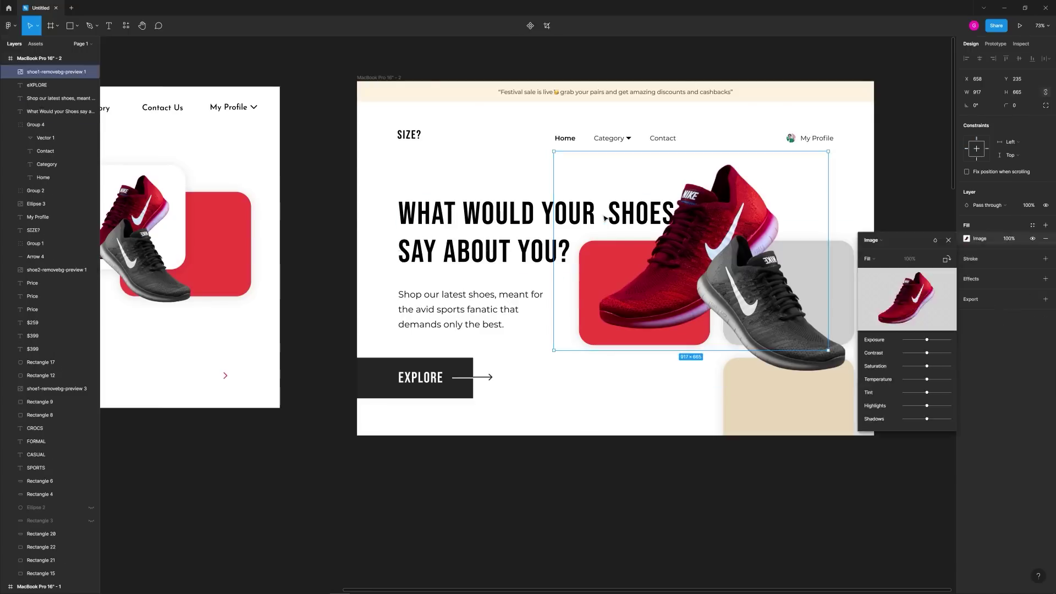
{"action": "double_click", "coordinate": [541, 220]}
{"action": "left_click", "coordinate": [598, 233]}
{"action": "key", "text": "Escape"}
{"action": "left_click", "coordinate": [615, 398]}
Step: Set the headline's font size to 98
{"action": "left_click", "coordinate": [542, 250]}
{"action": "left_click_drag", "start_coordinate": [702, 224], "coordinate": [669, 223]}
{"action": "left_click", "coordinate": [1017, 251]}
{"action": "key", "text": "Down"}
{"action": "key", "text": "Down"}
{"action": "key", "text": "Down"}
{"action": "key", "text": "Down"}
{"action": "key", "text": "Down"}
{"action": "key", "text": "Down"}
{"action": "key", "text": "Down"}
{"action": "key", "text": "Down"}
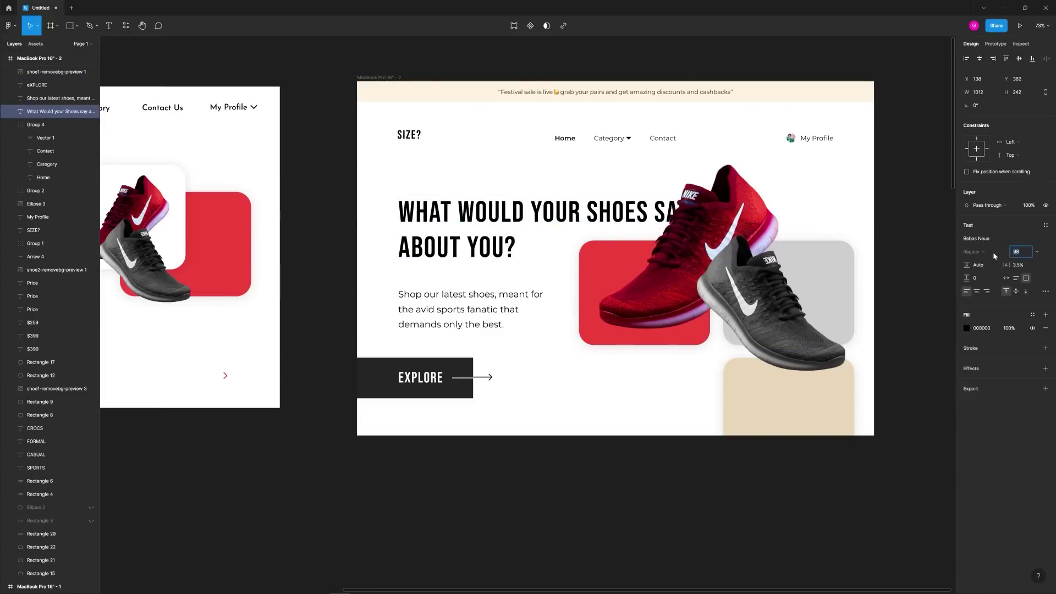
{"action": "left_click", "coordinate": [637, 440]}
Step: Break the headline before SAY so that "SAY ABOUT YOU?" forms its second line
{"action": "left_click", "coordinate": [478, 310]}
{"action": "left_click", "coordinate": [649, 291]}
{"action": "scroll", "coordinate": [607, 362], "scroll_direction": "down", "scroll_amount": 1}
{"action": "left_click", "coordinate": [495, 231]}
Step: Lock the red shoe image's layer
{"action": "left_click", "coordinate": [649, 291]}
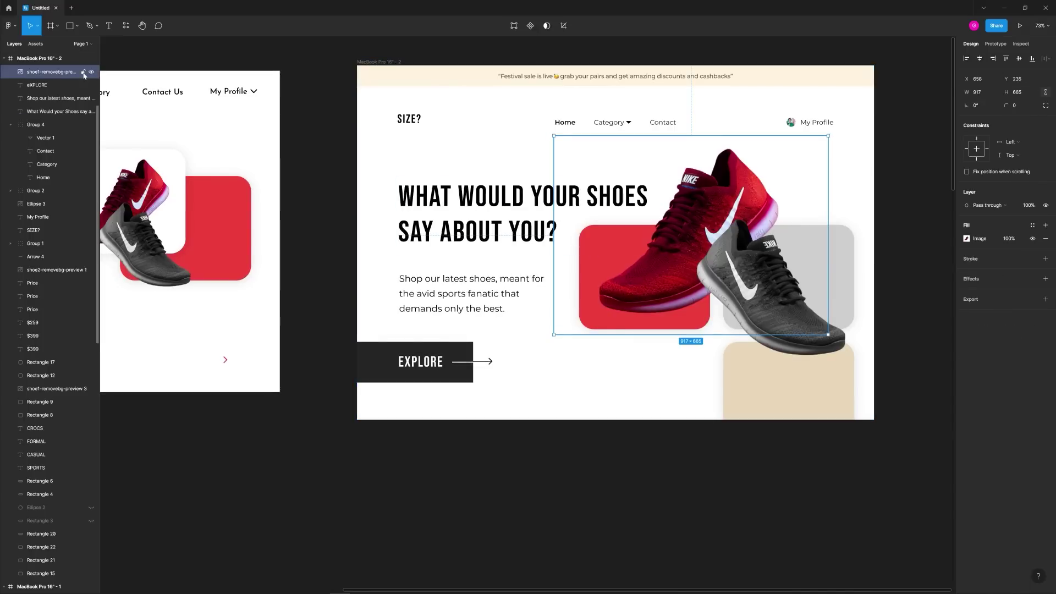
{"action": "left_click", "coordinate": [83, 72]}
{"action": "left_click", "coordinate": [566, 230]}
Step: Shrink the red and grey cards to about 412 × 328 each and resize the beige card to line up beneath the grey one
{"action": "left_click", "coordinate": [599, 269]}
{"action": "left_click_drag", "start_coordinate": [578, 272], "coordinate": [591, 272]}
{"action": "key", "text": "ctrl+z"}
{"action": "left_click", "coordinate": [841, 247], "text": "shift"}
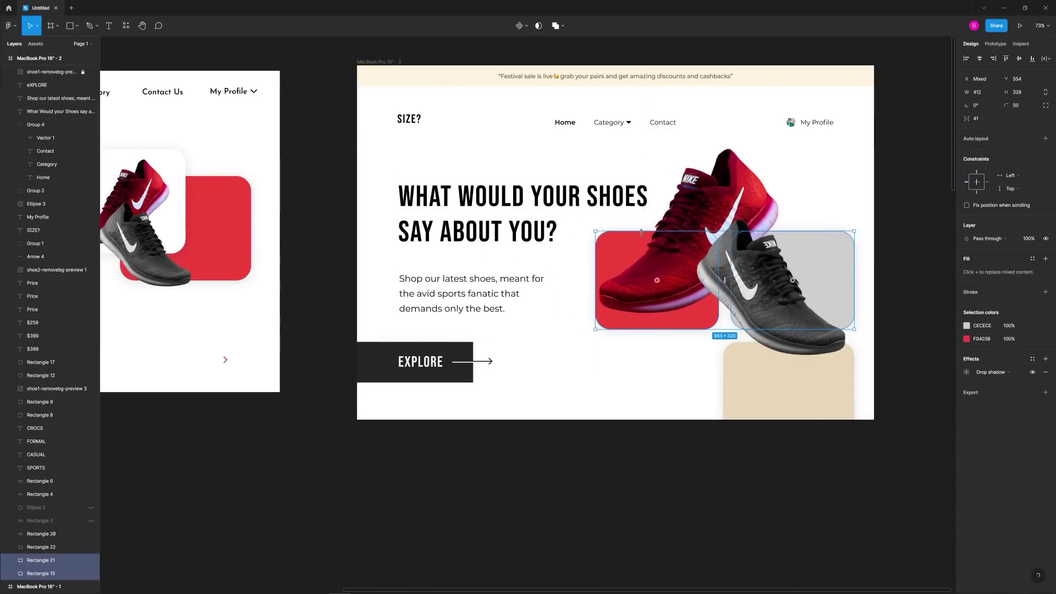
{"action": "left_click_drag", "start_coordinate": [837, 233], "coordinate": [833, 235]}
{"action": "left_click_drag", "start_coordinate": [832, 401], "coordinate": [824, 399]}
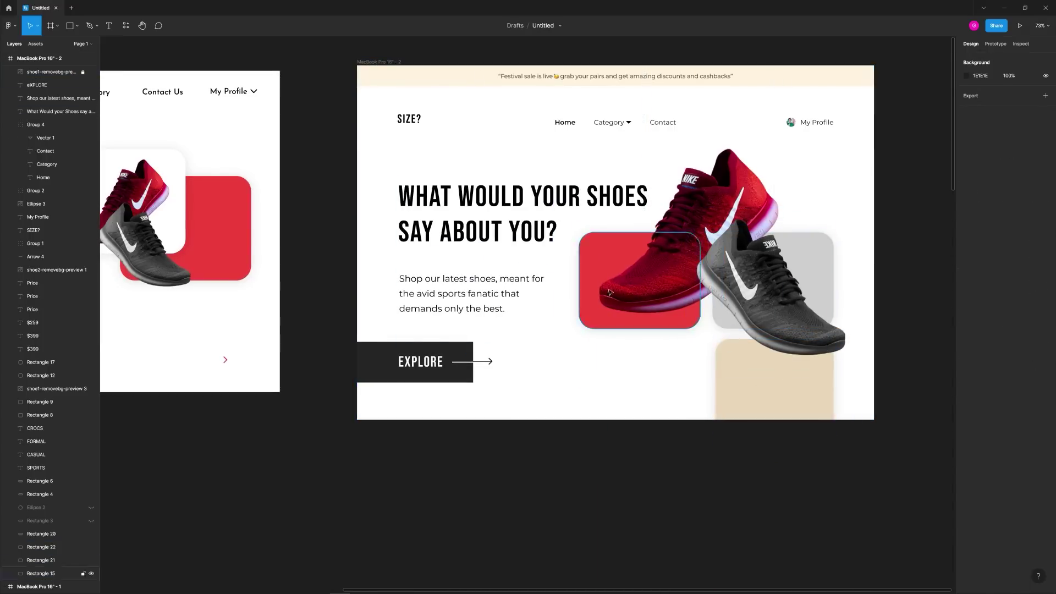
{"action": "scroll", "coordinate": [580, 376], "scroll_direction": "down", "scroll_amount": 3}
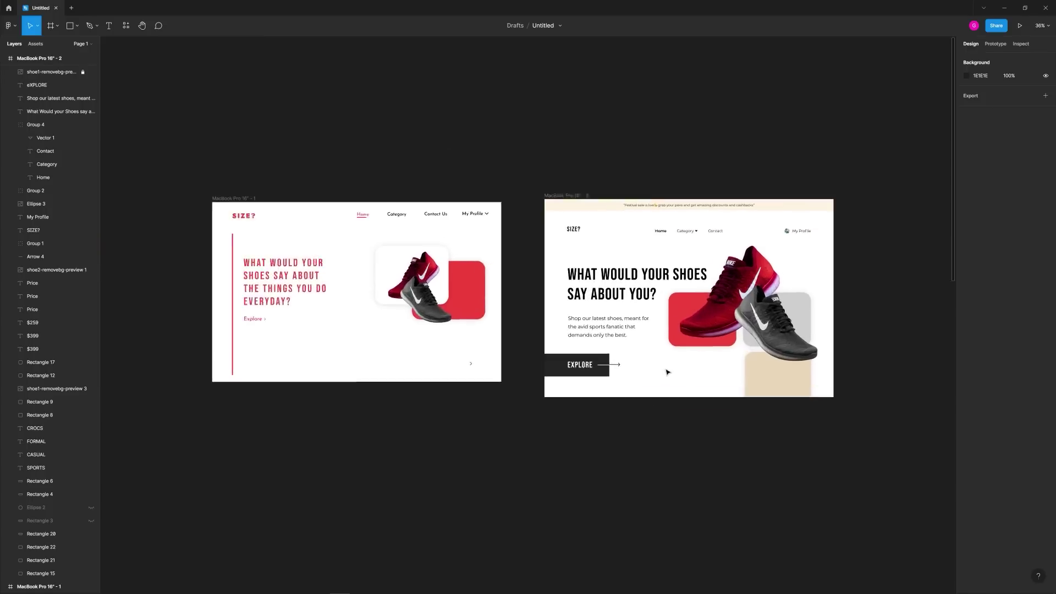
{"action": "scroll", "coordinate": [684, 371], "scroll_direction": "up", "scroll_amount": 1}
{"action": "scroll", "coordinate": [681, 369], "scroll_direction": "left", "scroll_amount": 3}
{"action": "scroll", "coordinate": [728, 377], "scroll_direction": "right", "scroll_amount": 2}
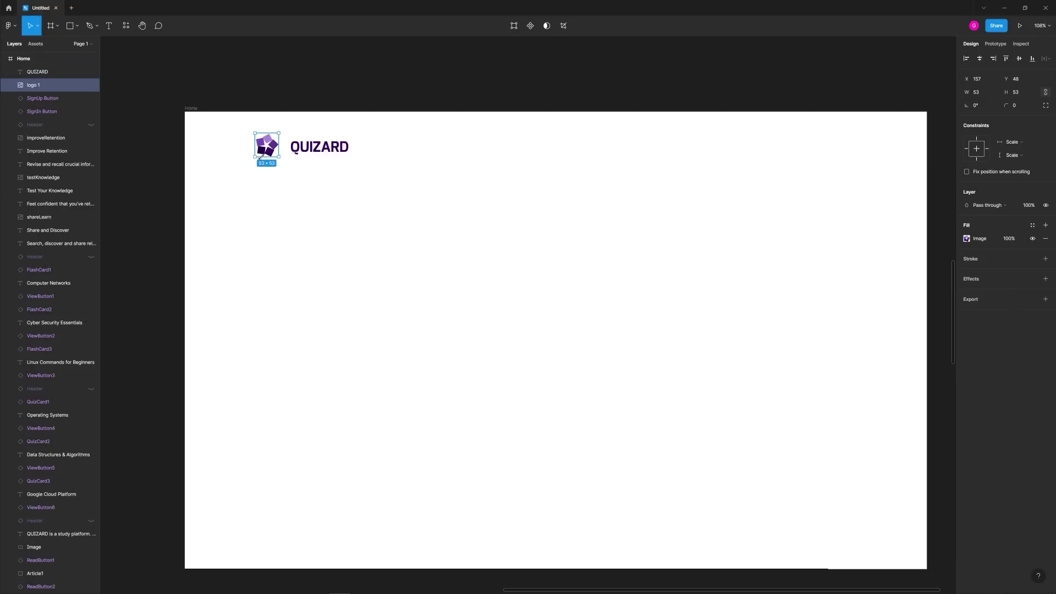
Step: Add a one-column layout grid with a margin of 130 to the redesign frame
{"action": "left_click", "coordinate": [407, 170]}
{"action": "scroll", "coordinate": [411, 242], "scroll_direction": "down", "scroll_amount": 4}
{"action": "left_click_drag", "start_coordinate": [412, 242], "coordinate": [563, 212]}
{"action": "left_click", "coordinate": [460, 146]}
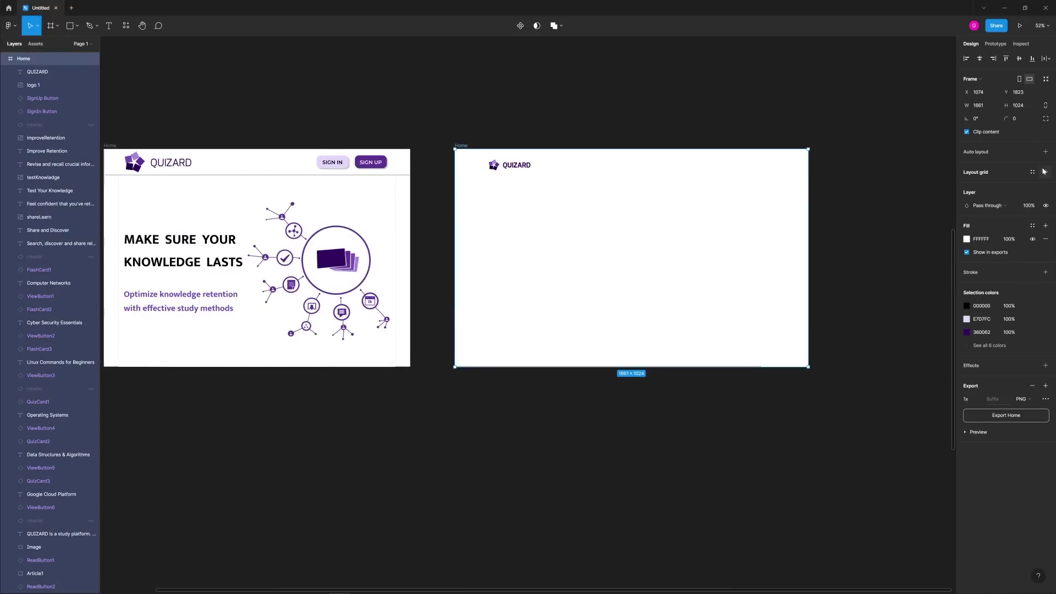
{"action": "triple_click", "coordinate": [1045, 172]}
{"action": "double_click", "coordinate": [1045, 185]}
{"action": "left_click", "coordinate": [966, 185]}
{"action": "left_click", "coordinate": [870, 188]}
{"action": "left_click", "coordinate": [875, 201]}
{"action": "left_click", "coordinate": [938, 250]}
{"action": "type", "text": "1"}
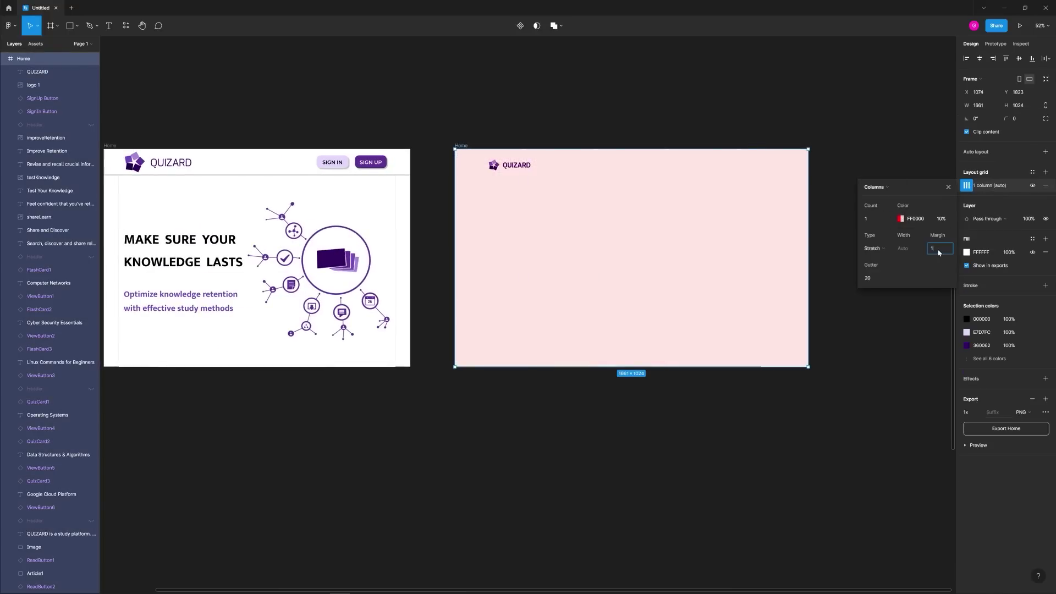
{"action": "type", "text": "30"}
{"action": "key", "text": "Return"}
Step: Group the QUIZARD name with the logo and align the group to the grid's left margin
{"action": "left_click", "coordinate": [517, 135]}
{"action": "left_click", "coordinate": [516, 165]}
{"action": "left_click", "coordinate": [494, 164], "text": "shift"}
{"action": "key", "text": "ctrl+g"}
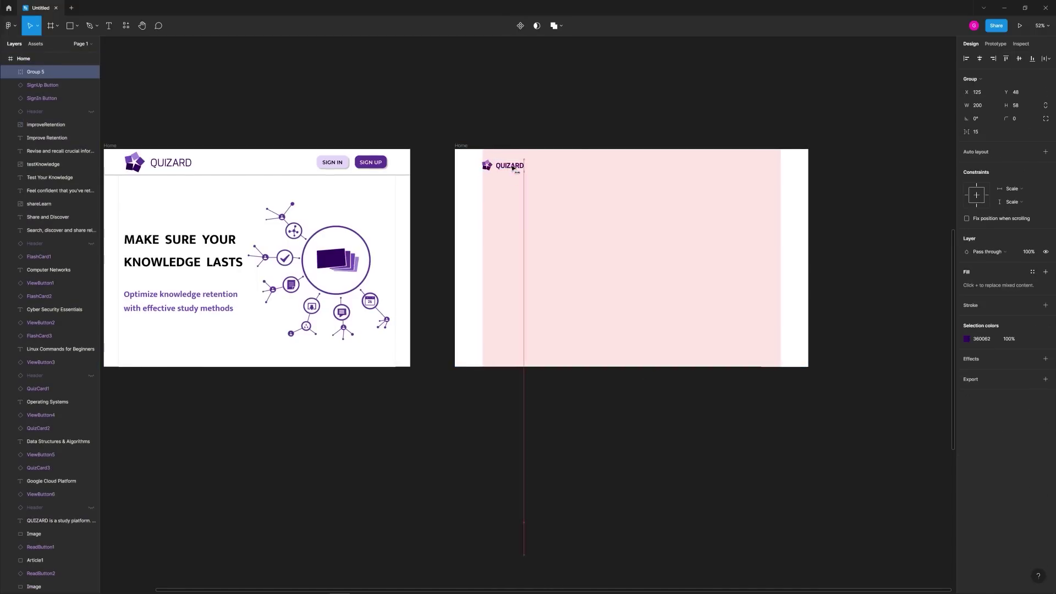
Step: Copy the original SIGN UP button into the redesign frame's header, flush with the grid's right margin
{"action": "left_click_drag", "start_coordinate": [395, 116], "coordinate": [434, 129]}
{"action": "scroll", "coordinate": [579, 216], "scroll_direction": "up", "scroll_amount": 2}
{"action": "left_click", "coordinate": [363, 165], "text": "ctrl"}
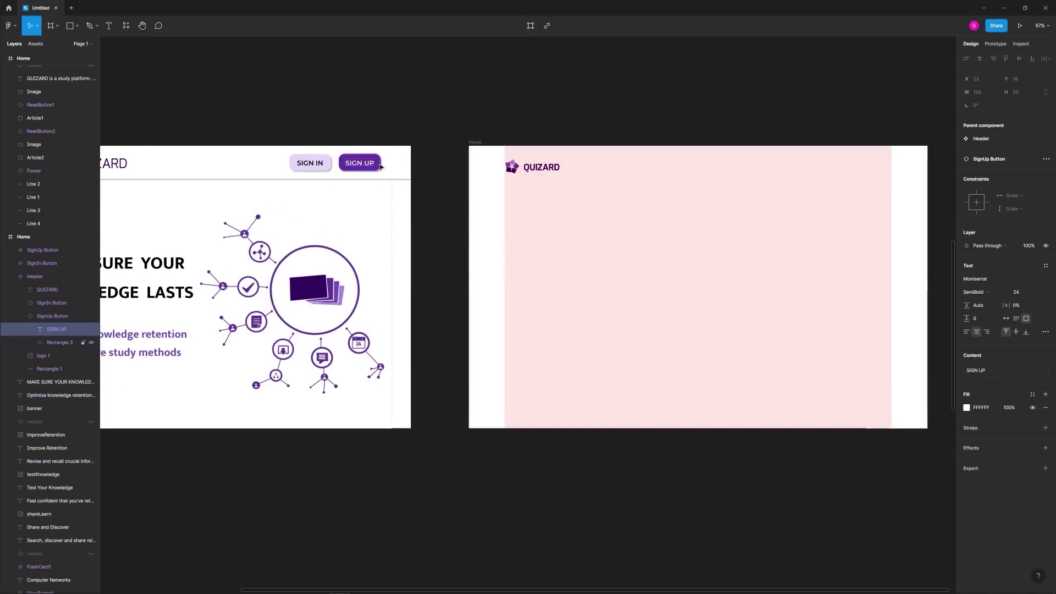
{"action": "key", "text": "Escape"}
{"action": "double_click", "coordinate": [361, 168]}
{"action": "left_click_drag", "start_coordinate": [361, 168], "coordinate": [500, 163]}
{"action": "scroll", "coordinate": [499, 164], "scroll_direction": "up", "scroll_amount": 2}
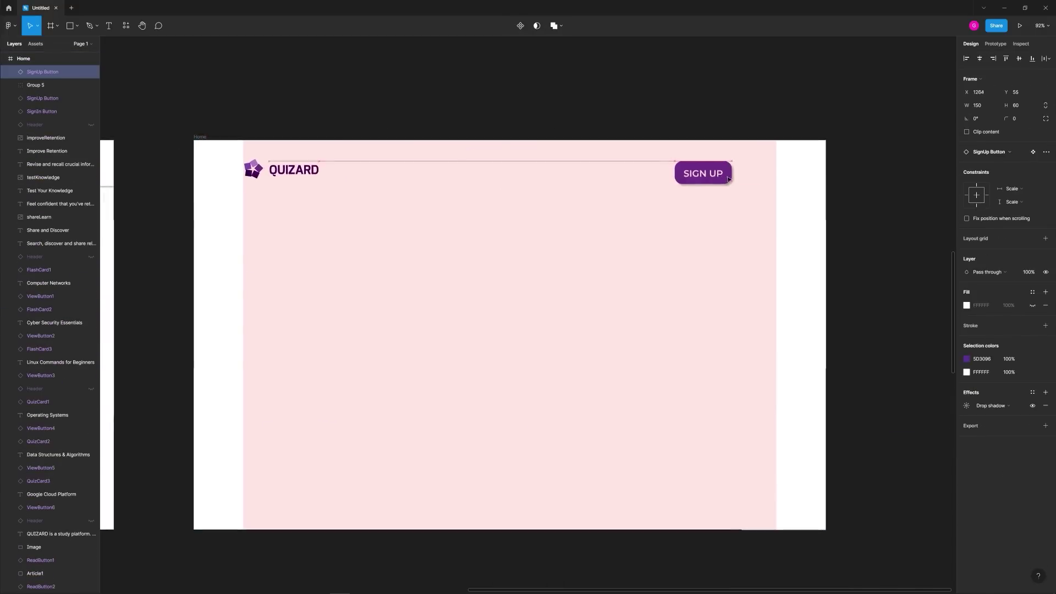
{"action": "left_click_drag", "start_coordinate": [727, 179], "coordinate": [771, 176]}
Step: Rebuild the sign-up button as an auto-layout frame with a size 20 label, corner radius 8, horizontal padding 25 and height 52
{"action": "key", "text": "ctrl+shift+g"}
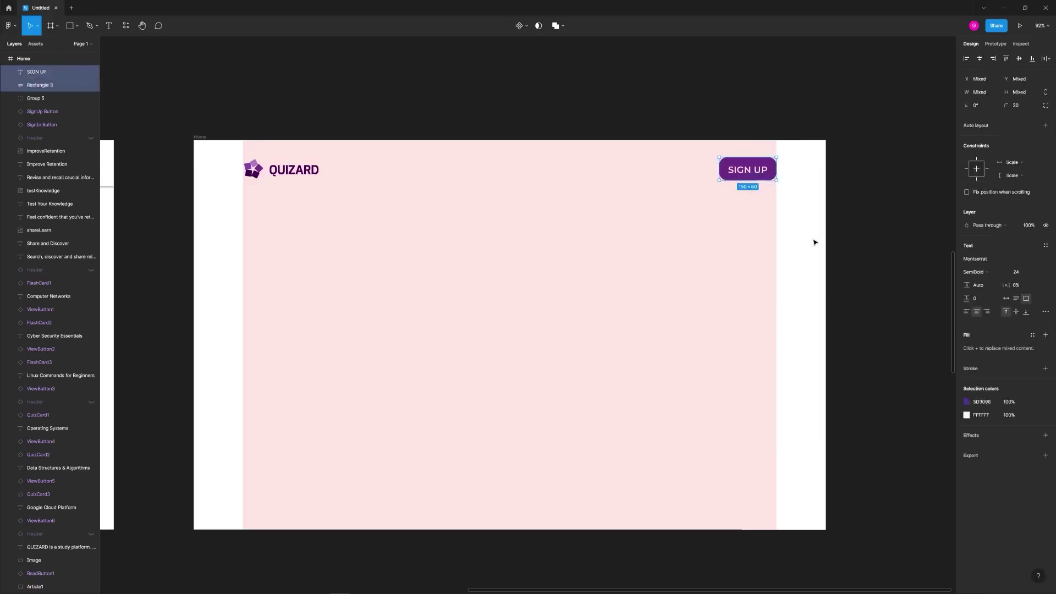
{"action": "left_click", "coordinate": [747, 170]}
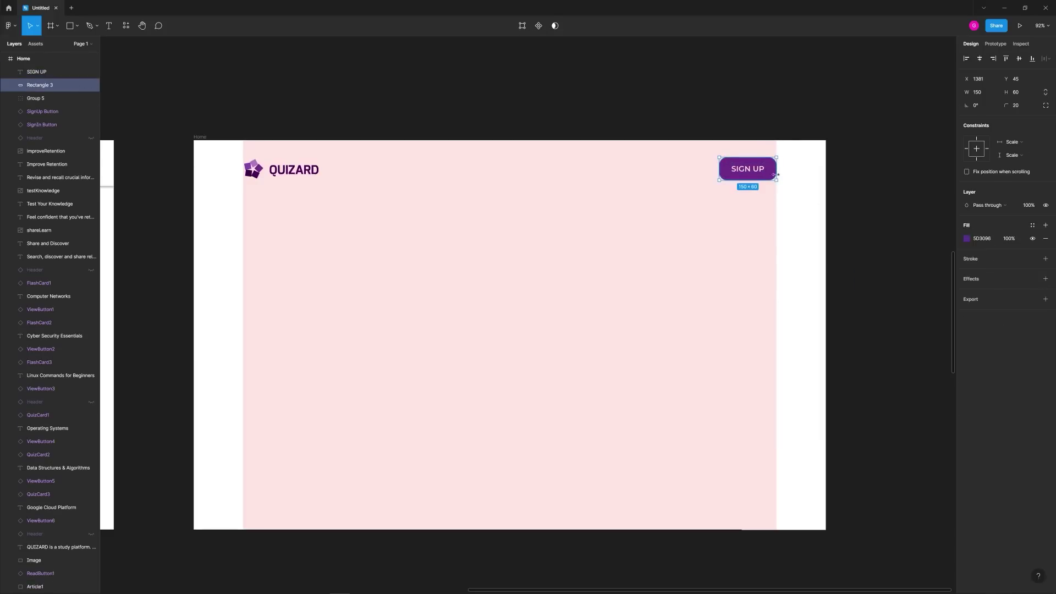
{"action": "left_click", "coordinate": [1045, 125]}
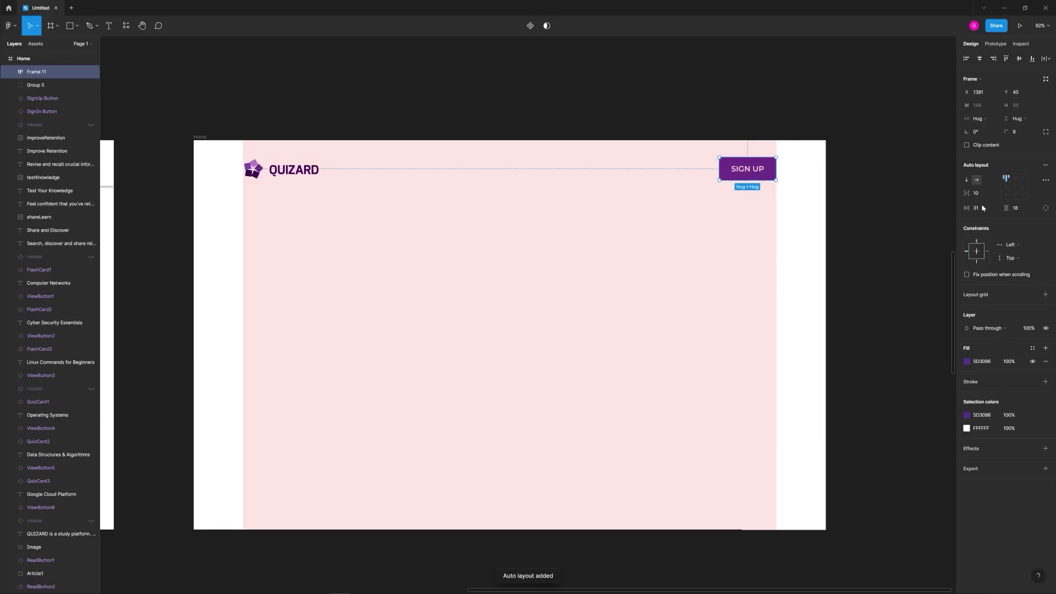
{"action": "left_click_drag", "start_coordinate": [763, 179], "coordinate": [753, 172]}
{"action": "left_click", "coordinate": [758, 174]}
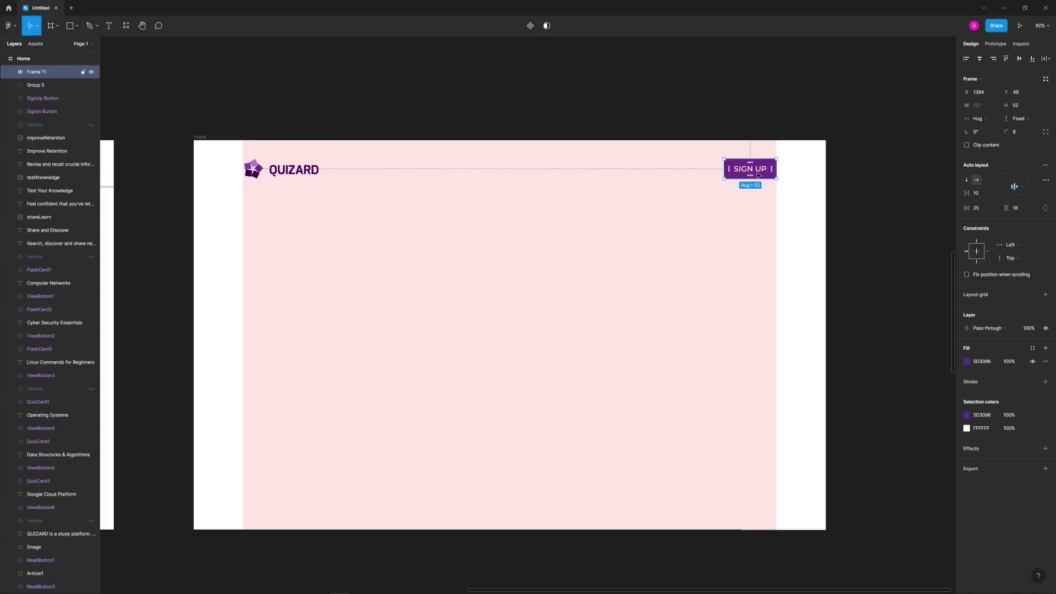
Step: Duplicate the button beside itself, giving one copy a black label and a light lilac EADAFF fill
{"action": "left_click_drag", "start_coordinate": [678, 173], "coordinate": [760, 168]}
{"action": "double_click", "coordinate": [740, 171]}
{"action": "left_click", "coordinate": [966, 274]}
{"action": "left_click", "coordinate": [867, 450]}
{"action": "left_click", "coordinate": [715, 174]}
{"action": "left_click", "coordinate": [966, 361]}
{"action": "left_click", "coordinate": [887, 538]}
{"action": "left_click_drag", "start_coordinate": [680, 169], "coordinate": [698, 169]}
Step: Relabel the lilac button "Sign In" and the purple button "Sign up"
{"action": "double_click", "coordinate": [761, 169]}
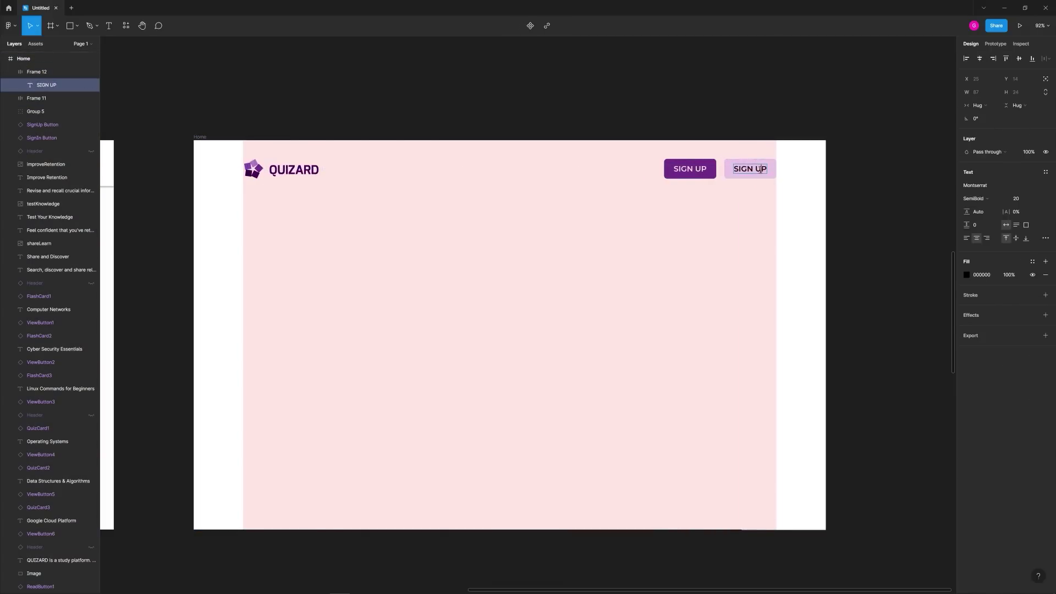
{"action": "left_click", "coordinate": [690, 169]}
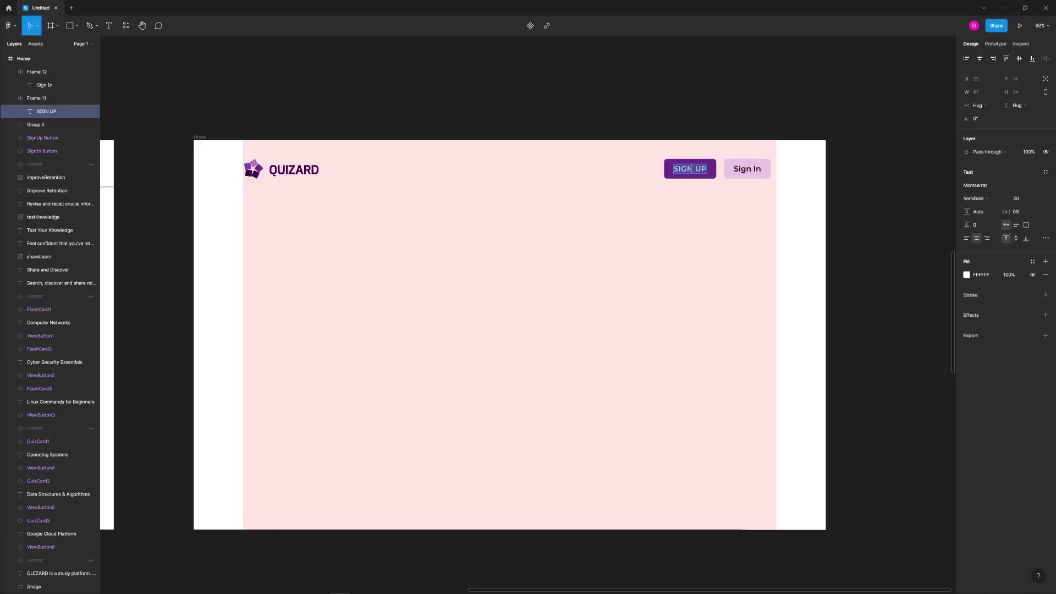
{"action": "left_click", "coordinate": [750, 172]}
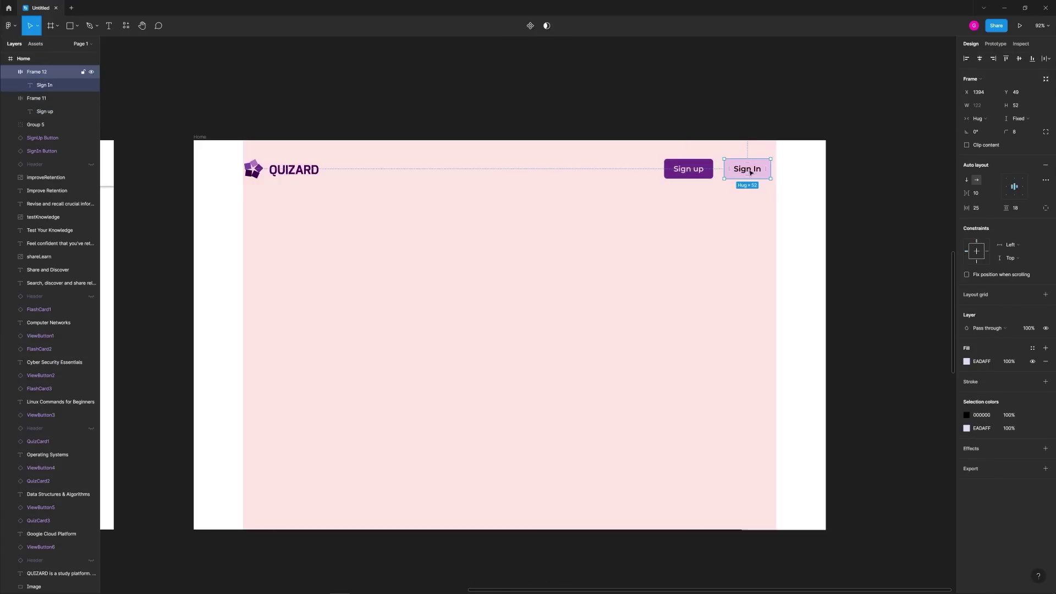
Step: Space the two header buttons against the grid's right margin and hide the layout grid
{"action": "left_click_drag", "start_coordinate": [758, 171], "coordinate": [755, 171]}
{"action": "left_click", "coordinate": [200, 137]}
{"action": "left_click", "coordinate": [1032, 187]}
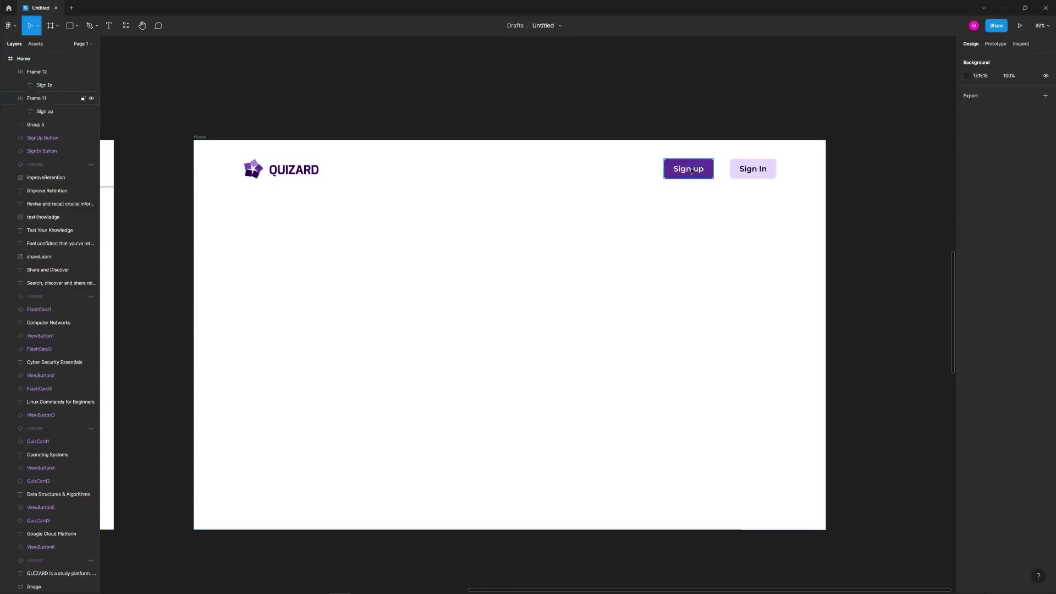
{"action": "left_click_drag", "start_coordinate": [690, 169], "coordinate": [698, 169]}
Step: Lighten the font weight of the Sign In button's label
{"action": "double_click", "coordinate": [753, 169]}
{"action": "left_click", "coordinate": [981, 198]}
{"action": "left_click", "coordinate": [982, 184]}
{"action": "left_click", "coordinate": [755, 215]}
{"action": "key", "text": "shift+1"}
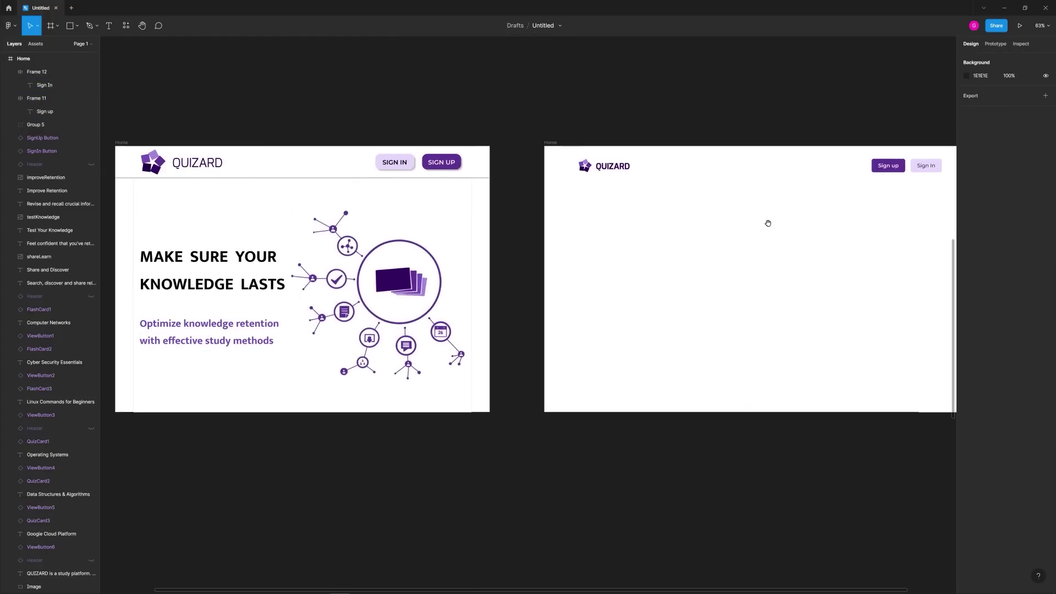
{"action": "scroll", "coordinate": [907, 209], "scroll_direction": "up", "scroll_amount": 5}
{"action": "left_click_drag", "start_coordinate": [902, 181], "coordinate": [619, 264]}
{"action": "left_click", "coordinate": [576, 205], "text": "ctrl"}
{"action": "left_click", "coordinate": [671, 205], "text": "ctrl+shift"}
{"action": "left_click", "coordinate": [624, 305]}
Step: Copy the original headline into the redesign frame and switch its font to Montserrat
{"action": "scroll", "coordinate": [442, 282], "scroll_direction": "down", "scroll_amount": 4}
{"action": "left_click_drag", "start_coordinate": [420, 282], "coordinate": [790, 231]}
{"action": "scroll", "coordinate": [630, 214], "scroll_direction": "down", "scroll_amount": 3}
{"action": "left_click_drag", "start_coordinate": [608, 246], "coordinate": [639, 212]}
{"action": "left_click", "coordinate": [252, 243]}
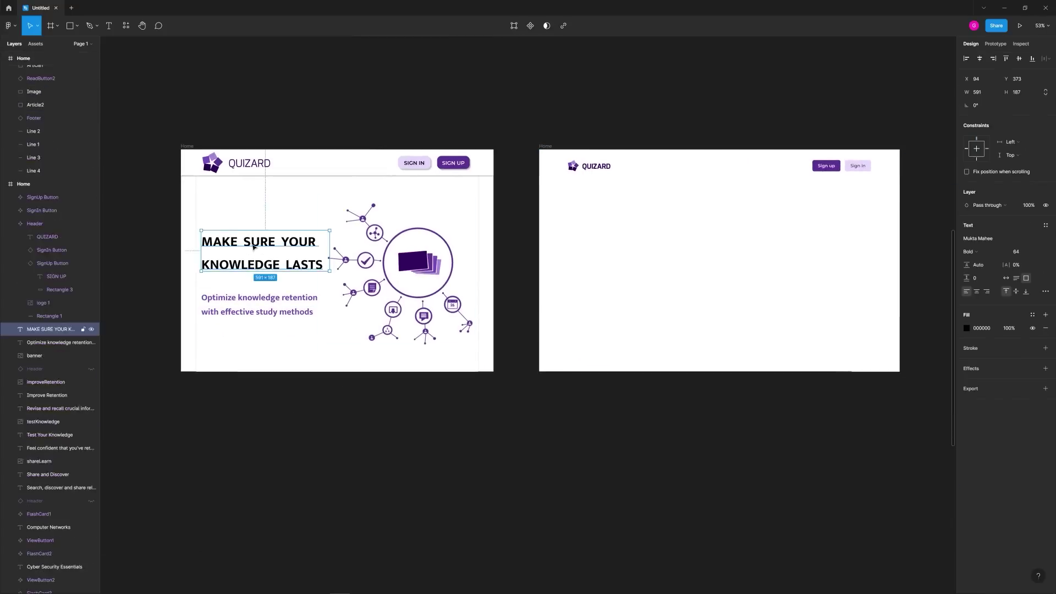
{"action": "key", "text": "ctrl+c"}
{"action": "left_click", "coordinate": [864, 271]}
{"action": "key", "text": "ctrl+v"}
Step: Retype the headline as "Make sure your knowledge lasts." and set its font size to 75
{"action": "double_click", "coordinate": [592, 250]}
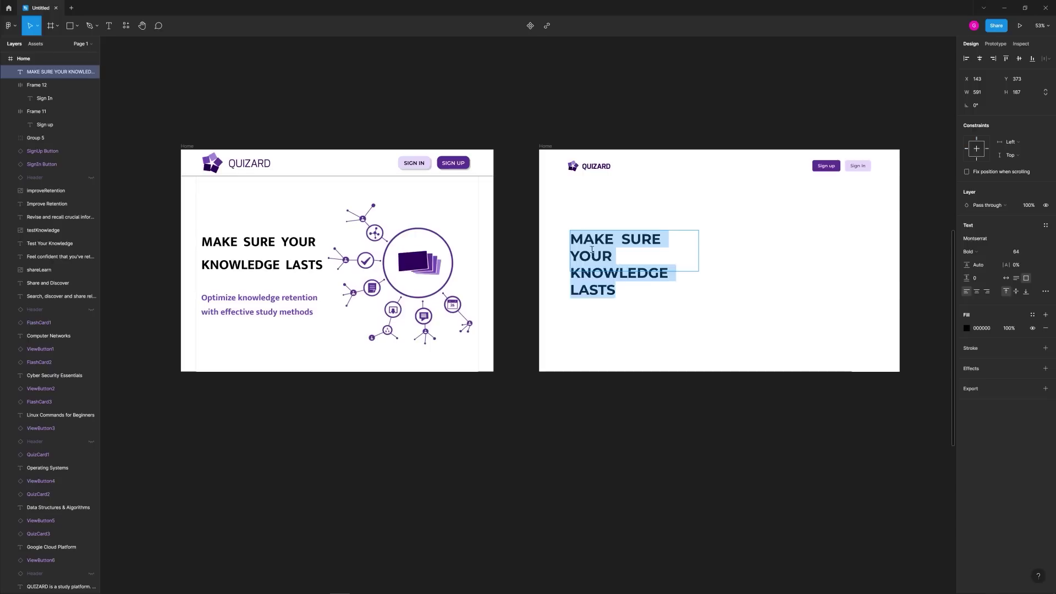
{"action": "type", "text": "Make sure your "}
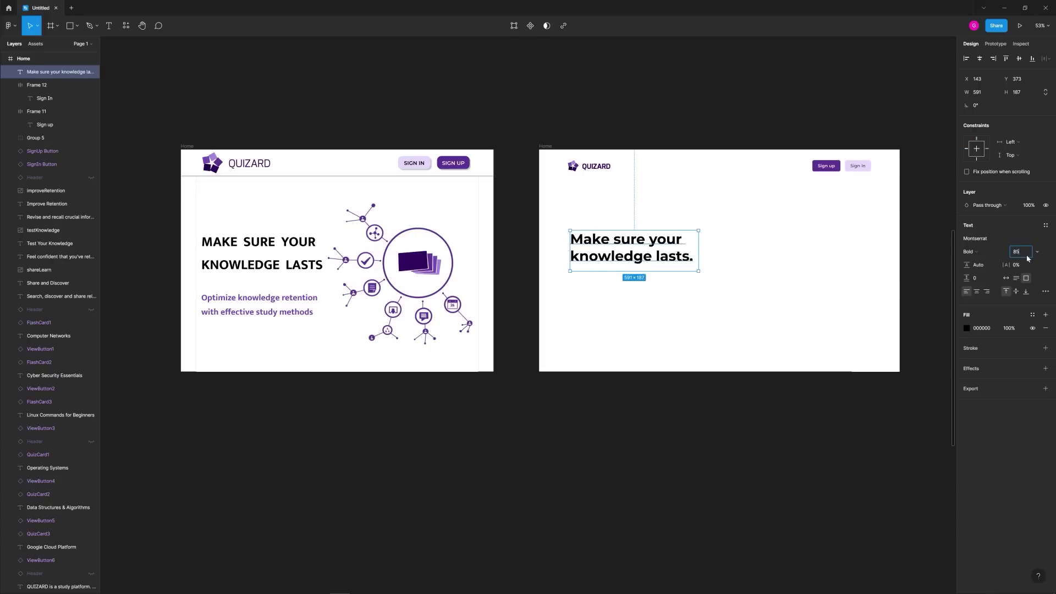
{"action": "type", "text": "75"}
Step: Resize the headline's text box to about 651 × 268 and move it up beneath the logo
{"action": "left_click", "coordinate": [723, 251]}
{"action": "left_click", "coordinate": [679, 251]}
{"action": "left_click_drag", "start_coordinate": [699, 247], "coordinate": [713, 247]}
{"action": "left_click_drag", "start_coordinate": [659, 248], "coordinate": [659, 222]}
{"action": "left_click", "coordinate": [697, 262]}
{"action": "scroll", "coordinate": [703, 198], "scroll_direction": "up", "scroll_amount": 5}
{"action": "double_click", "coordinate": [550, 297]}
{"action": "left_click_drag", "start_coordinate": [542, 332], "coordinate": [541, 377]}
Step: Colour the word "lasts" purple 5D3096, sampled from the Sign up button
{"action": "double_click", "coordinate": [410, 355]}
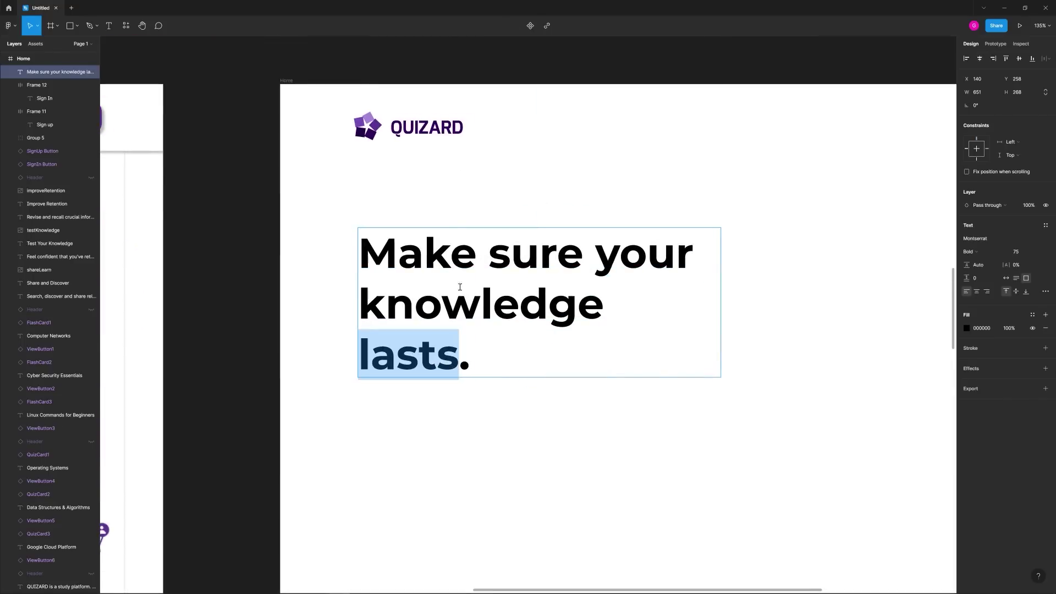
{"action": "scroll", "coordinate": [663, 274], "scroll_direction": "down", "scroll_amount": 5}
{"action": "key", "text": "ctrl+z"}
{"action": "left_click", "coordinate": [966, 328]}
{"action": "left_click", "coordinate": [868, 451]}
{"action": "left_click", "coordinate": [810, 219]}
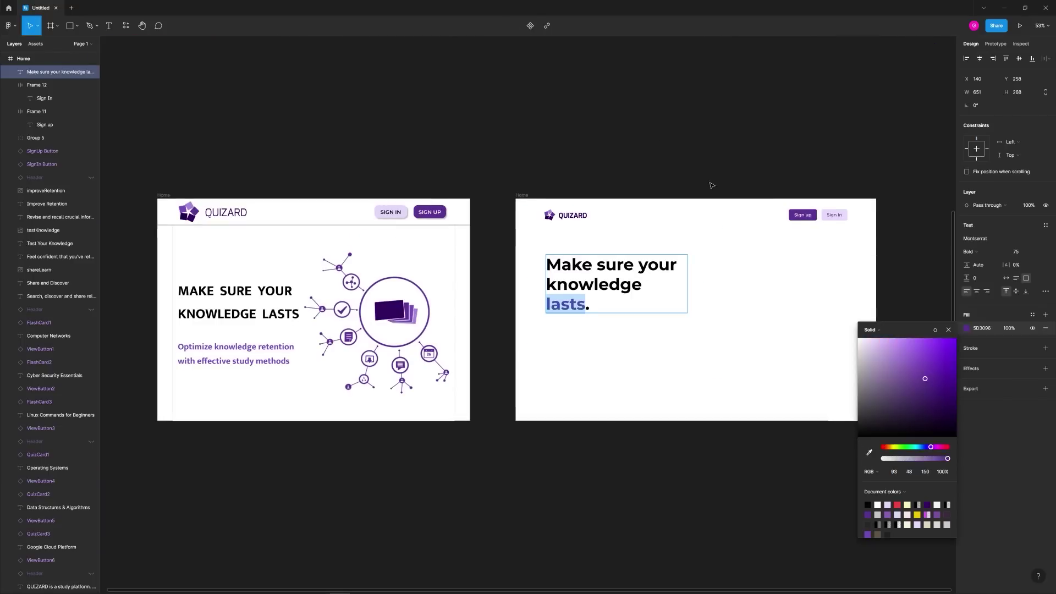
{"action": "left_click", "coordinate": [711, 183]}
Step: Draw a curved double underline about 198 × 27 beneath "lasts" with the Pen tool and set its stroke to 3
{"action": "scroll", "coordinate": [568, 321], "scroll_direction": "up", "scroll_amount": 5}
{"action": "left_click", "coordinate": [486, 311]}
{"action": "left_click_drag", "start_coordinate": [637, 302], "coordinate": [706, 319]}
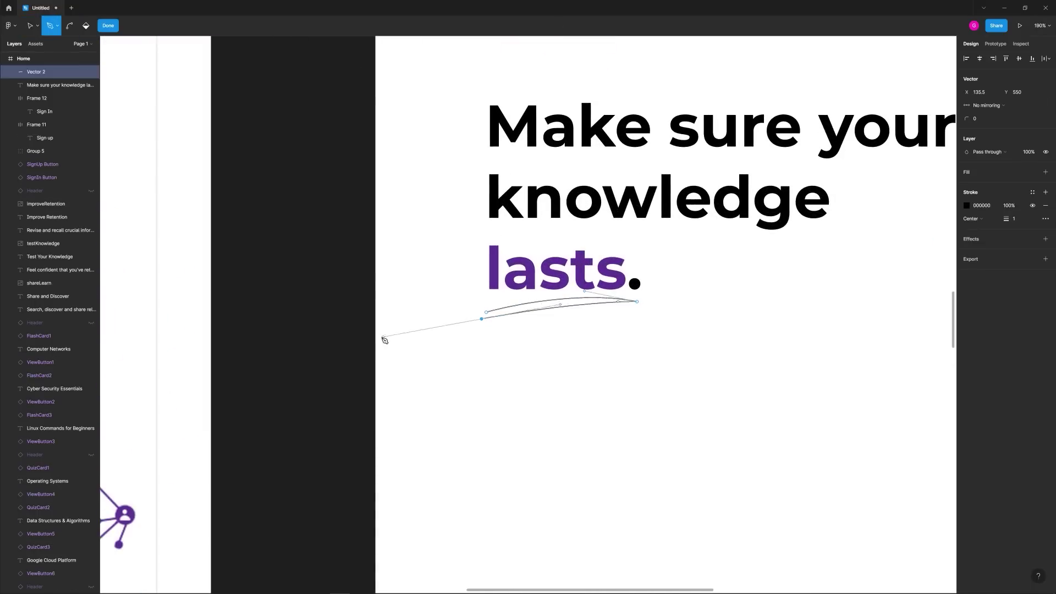
{"action": "left_click", "coordinate": [561, 303]}
{"action": "left_click", "coordinate": [1014, 271]}
{"action": "type", "text": "2"}
Step: Recolour the underline with the purple sampled from the word "lasts"
{"action": "left_click", "coordinate": [966, 259]}
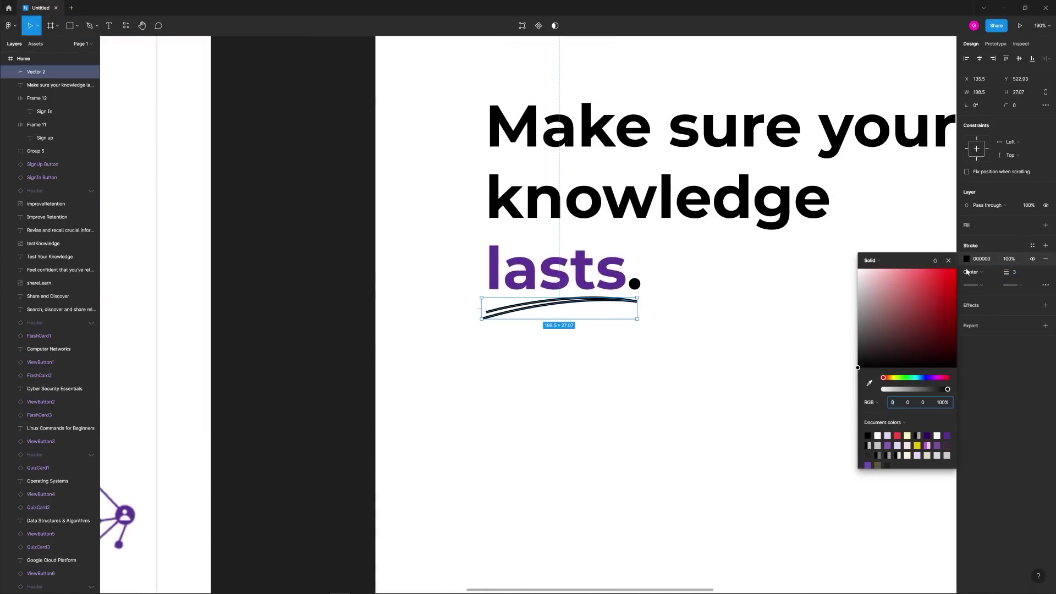
{"action": "left_click", "coordinate": [869, 381]}
{"action": "left_click", "coordinate": [611, 269]}
{"action": "left_click", "coordinate": [733, 290]}
Step: Change the Sign In button's fill to a light neutral grey
{"action": "scroll", "coordinate": [594, 261], "scroll_direction": "down", "scroll_amount": 5}
{"action": "left_click_drag", "start_coordinate": [715, 296], "coordinate": [655, 289]}
{"action": "scroll", "coordinate": [671, 275], "scroll_direction": "down", "scroll_amount": 1}
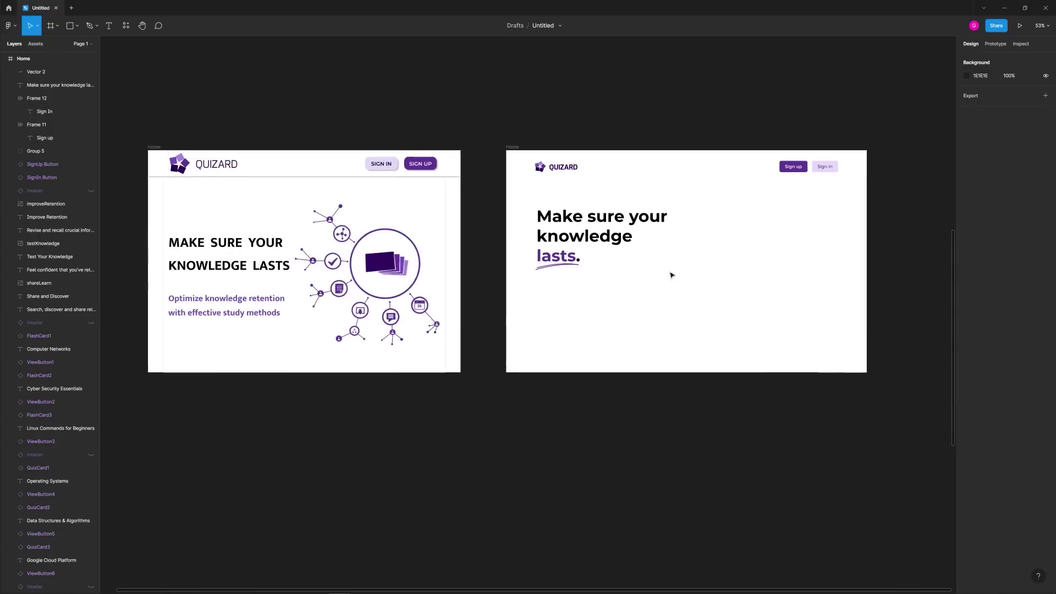
{"action": "scroll", "coordinate": [829, 186], "scroll_direction": "up", "scroll_amount": 4}
{"action": "left_click", "coordinate": [817, 136]}
{"action": "left_click", "coordinate": [966, 362]}
{"action": "left_click_drag", "start_coordinate": [867, 376], "coordinate": [855, 379]}
{"action": "left_click", "coordinate": [605, 304]}
Step: Copy the "Optimize knowledge retention" tagline beneath the new headline and colour it black
{"action": "scroll", "coordinate": [605, 304], "scroll_direction": "down", "scroll_amount": 5}
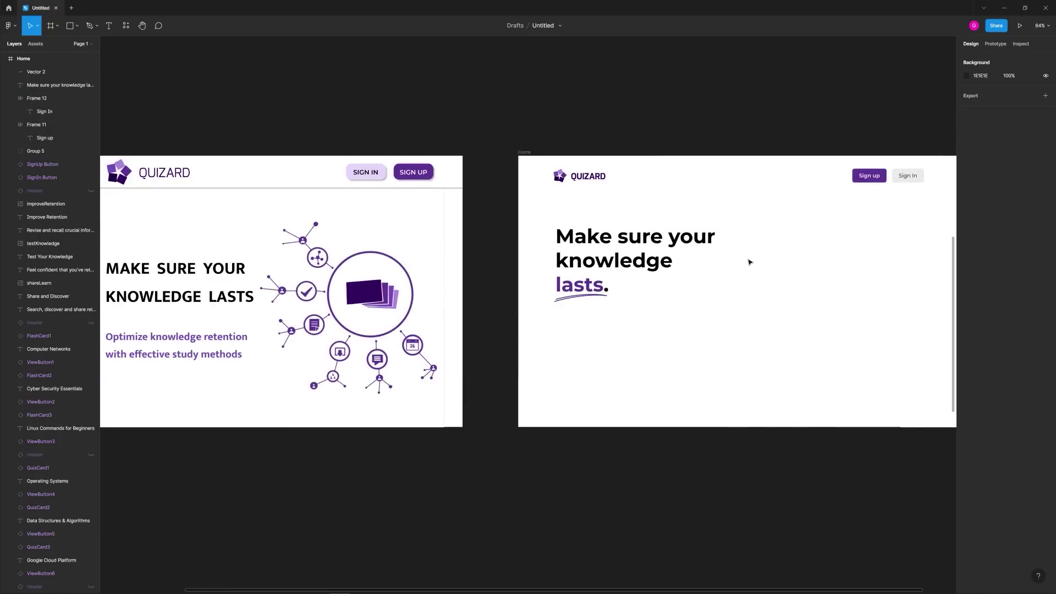
{"action": "left_click_drag", "start_coordinate": [718, 283], "coordinate": [760, 272]}
{"action": "left_click_drag", "start_coordinate": [240, 329], "coordinate": [690, 328]}
{"action": "left_click", "coordinate": [966, 328]}
{"action": "left_click_drag", "start_coordinate": [902, 391], "coordinate": [856, 439]}
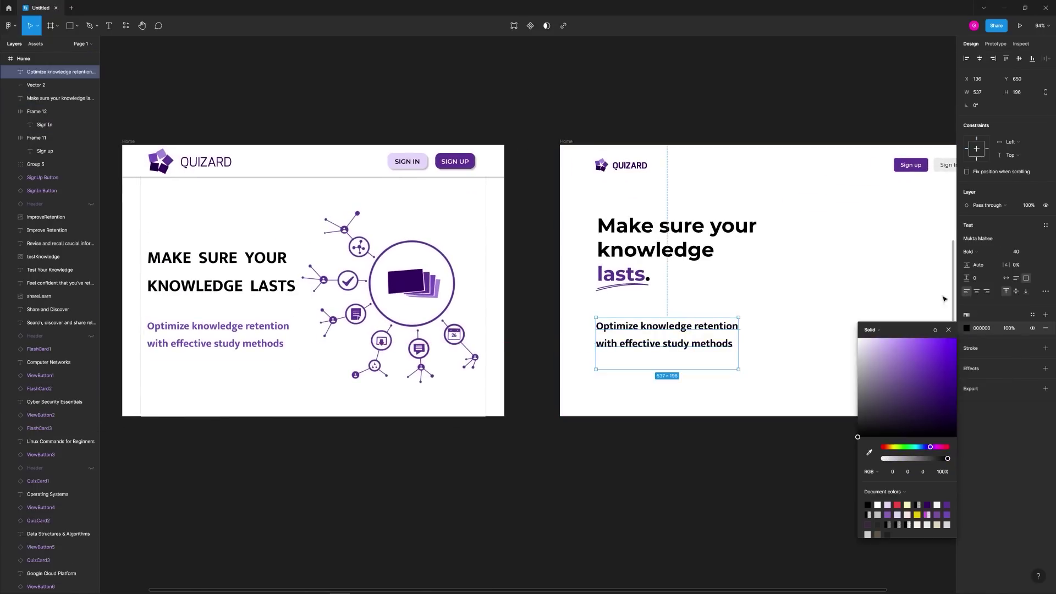
Step: Set the copied tagline's font to Montserrat Regular
{"action": "left_click", "coordinate": [974, 251]}
{"action": "left_click", "coordinate": [983, 240]}
{"action": "left_click", "coordinate": [984, 239]}
{"action": "type", "text": "Montserrat"}
{"action": "key", "text": "Return"}
{"action": "left_click", "coordinate": [974, 251]}
{"action": "left_click", "coordinate": [984, 222]}
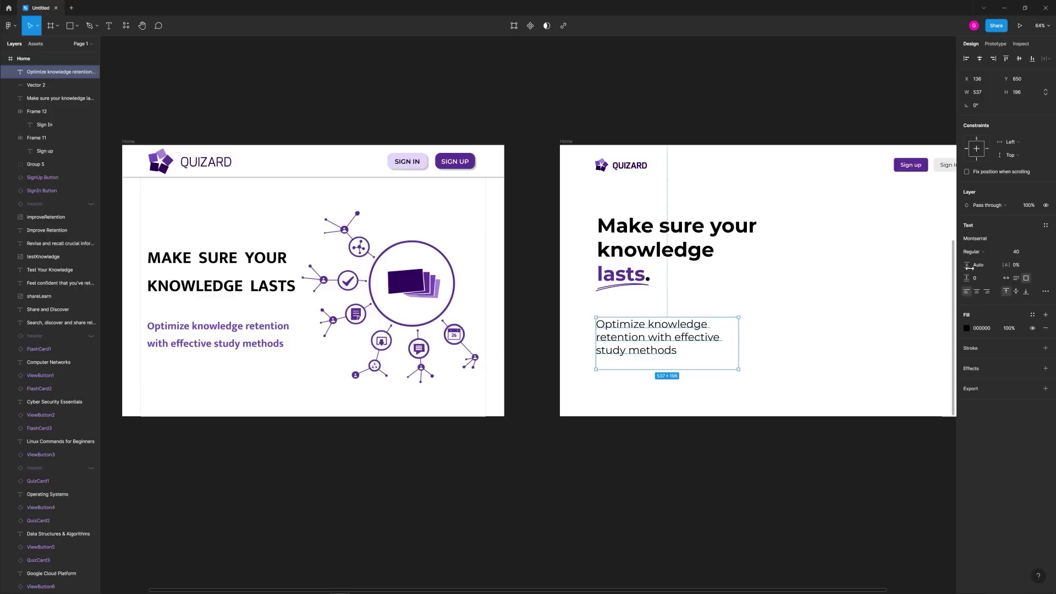
Step: Resize the tagline's text so it wraps onto two lines and move it closer to the headline
{"action": "left_click_drag", "start_coordinate": [815, 327], "coordinate": [779, 329]}
{"action": "left_click", "coordinate": [801, 358]}
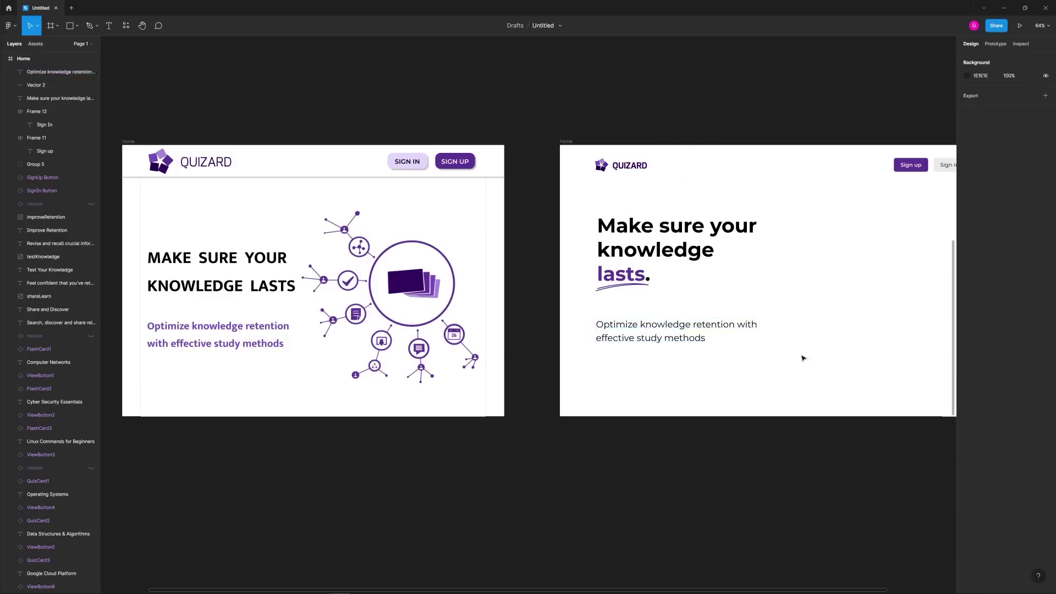
{"action": "left_click_drag", "start_coordinate": [698, 347], "coordinate": [697, 332]}
{"action": "left_click", "coordinate": [776, 360]}
{"action": "left_click_drag", "start_coordinate": [776, 358], "coordinate": [512, 376]}
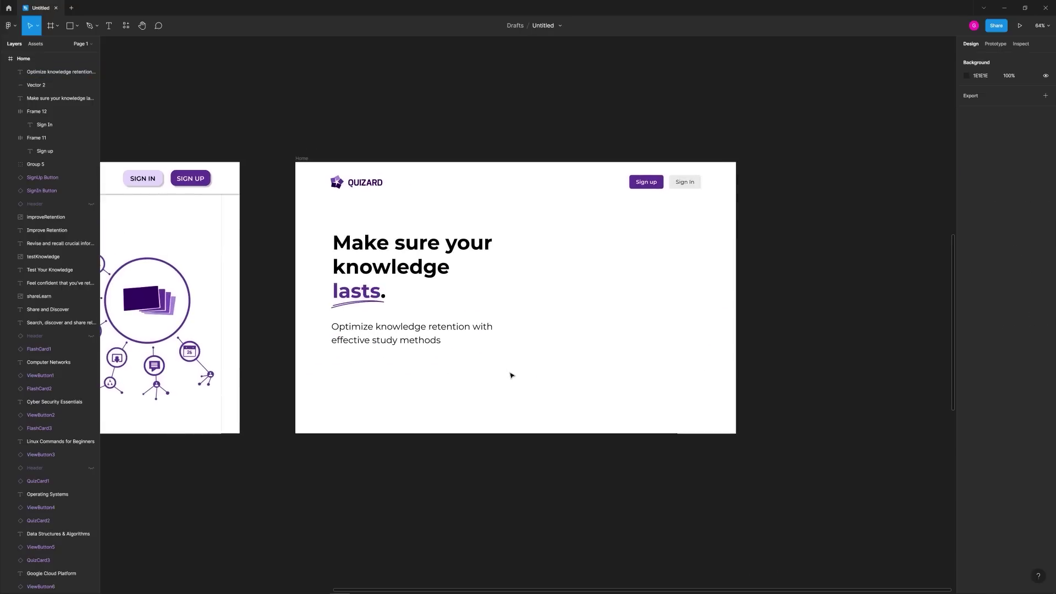
{"action": "left_click", "coordinate": [421, 345]}
{"action": "left_click", "coordinate": [516, 351]}
{"action": "left_click", "coordinate": [493, 337]}
{"action": "left_click_drag", "start_coordinate": [545, 340], "coordinate": [511, 338]}
{"action": "left_click", "coordinate": [511, 355]}
Step: Duplicate the tagline below itself as "Find out how" with auto width and a heavier font weight
{"action": "left_click_drag", "start_coordinate": [393, 366], "coordinate": [472, 332]}
{"action": "mouse_move", "coordinate": [452, 313]}
{"action": "left_mouse_down"}
{"action": "mouse_move", "coordinate": [451, 350]}
{"action": "mouse_move", "coordinate": [436, 348]}
{"action": "left_mouse_up"}
{"action": "double_click", "coordinate": [447, 343]}
{"action": "type", "text": "Find out how"}
{"action": "left_click", "coordinate": [1006, 277]}
{"action": "left_click", "coordinate": [974, 251]}
{"action": "left_click", "coordinate": [982, 272]}
{"action": "left_click", "coordinate": [436, 370]}
Step: Draw a right-pointing arrow about 37 long with a stroke of 3 beside "Find out how"
{"action": "scroll", "coordinate": [398, 352], "scroll_direction": "up", "scroll_amount": 4}
{"action": "key", "text": "shift+l"}
{"action": "left_click_drag", "start_coordinate": [548, 338], "coordinate": [569, 340]}
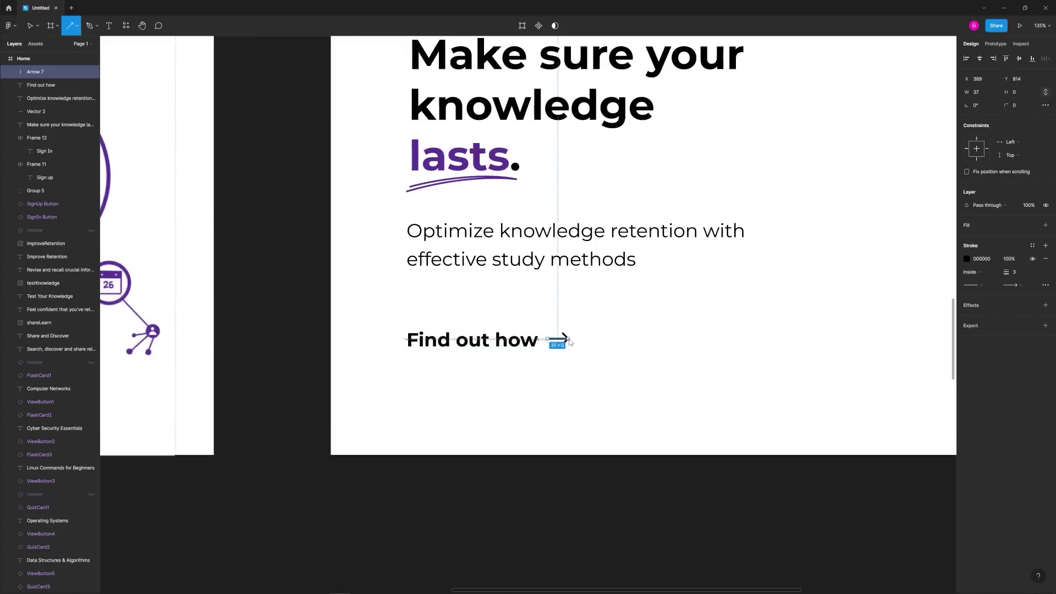
{"action": "scroll", "coordinate": [394, 380], "scroll_direction": "down", "scroll_amount": 5}
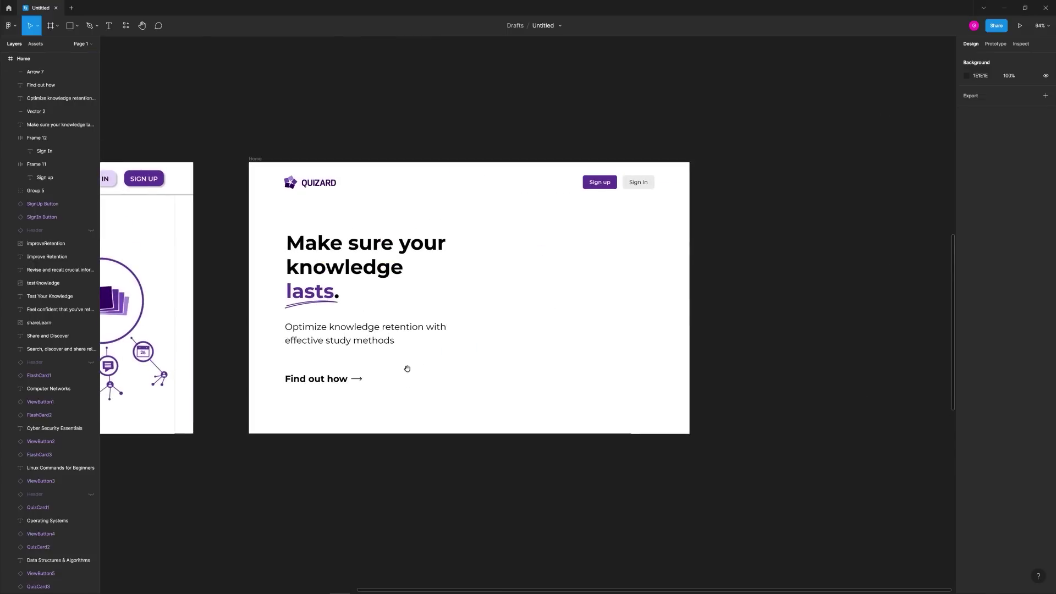
Step: Wrap the "Find out how" text and its arrow in an auto-layout frame
{"action": "left_click", "coordinate": [339, 371], "text": "shift"}
{"action": "left_click_drag", "start_coordinate": [339, 371], "coordinate": [340, 375]}
{"action": "key", "text": "shift+a"}
{"action": "left_click", "coordinate": [432, 358]}
Step: Copy the network illustration into the redesign frame, enlarge it to about 1197 × 1197 and send it behind the header
{"action": "left_click_drag", "start_coordinate": [432, 356], "coordinate": [596, 350]}
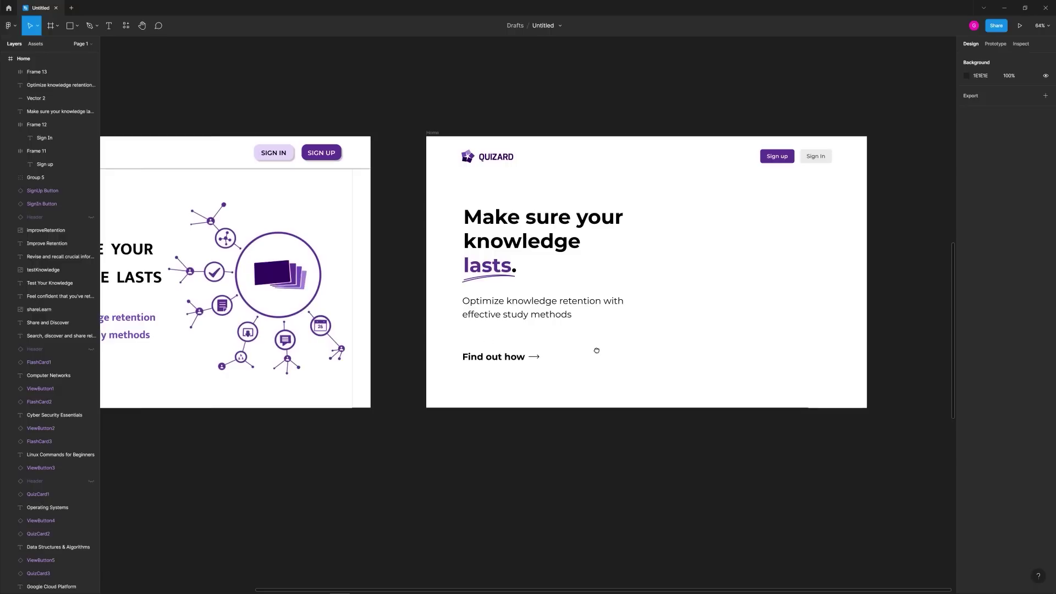
{"action": "left_click_drag", "start_coordinate": [225, 280], "coordinate": [713, 281]}
{"action": "left_click_drag", "start_coordinate": [650, 377], "coordinate": [518, 465]}
{"action": "left_click_drag", "start_coordinate": [836, 516], "coordinate": [656, 584]}
{"action": "left_click_drag", "start_coordinate": [636, 372], "coordinate": [759, 379]}
{"action": "key", "text": "["}
Step: Rotate the enlarged illustration to about -25° and shift it up and inward beside the headline
{"action": "left_click_drag", "start_coordinate": [819, 131], "coordinate": [721, 145]}
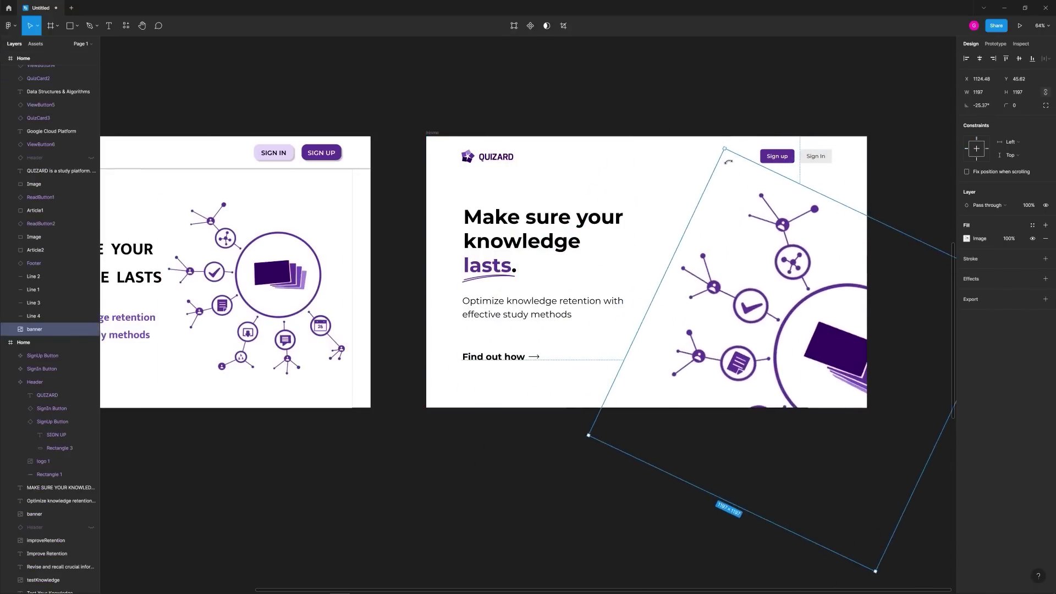
{"action": "left_click_drag", "start_coordinate": [737, 286], "coordinate": [697, 264]}
{"action": "scroll", "coordinate": [518, 275], "scroll_direction": "down", "scroll_amount": 5}
{"action": "left_click", "coordinate": [518, 276]}
{"action": "scroll", "coordinate": [518, 275], "scroll_direction": "up", "scroll_amount": 5}
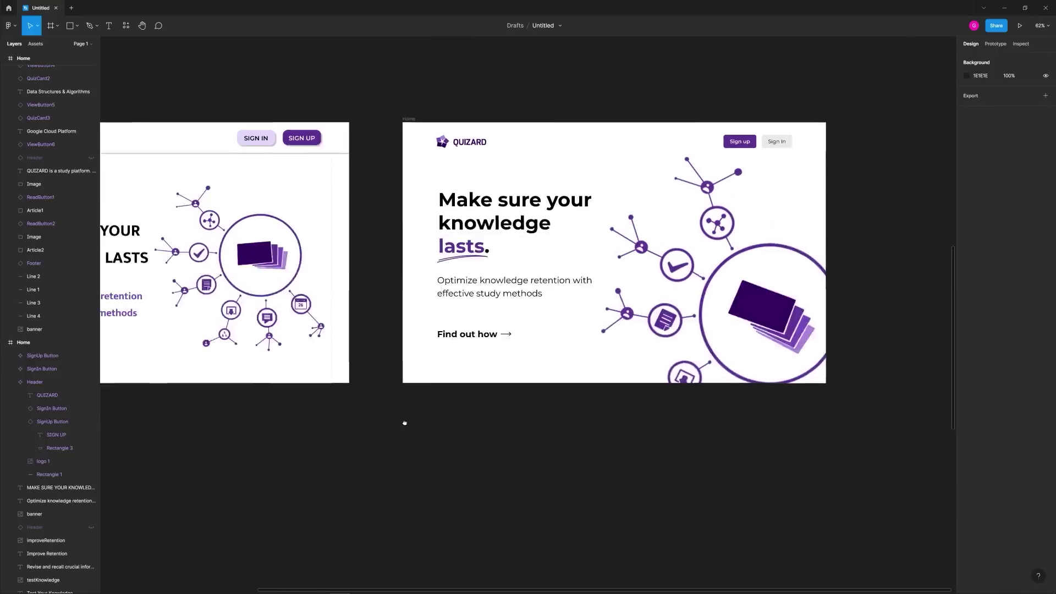
Step: Replace the illustration with a rectangle about 812 × 1024 over the frame's right half, behind the header buttons
{"action": "left_click_drag", "start_coordinate": [526, 138], "coordinate": [734, 400]}
{"action": "key", "text": "["}
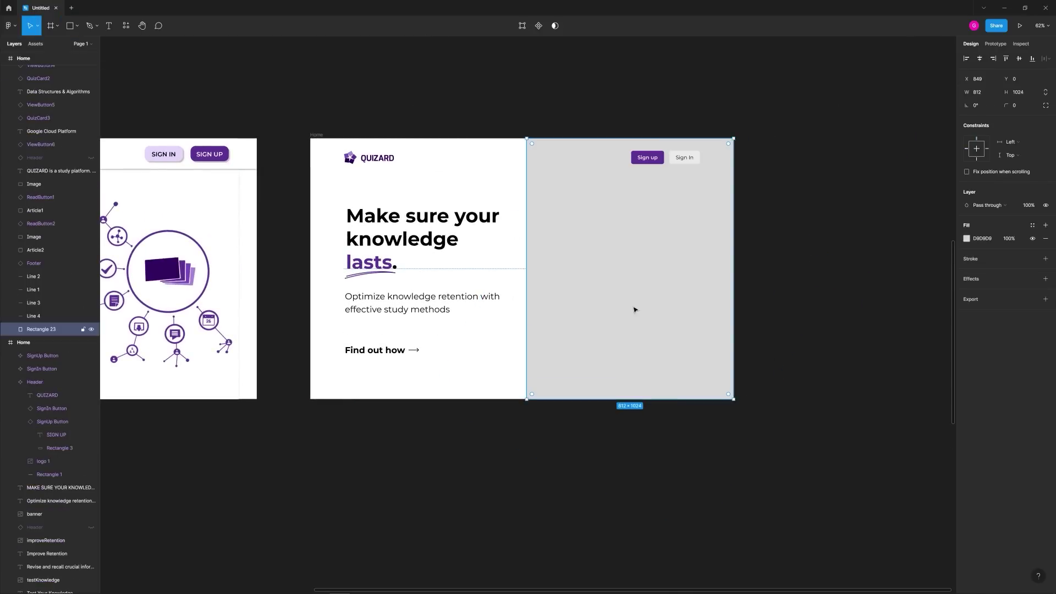
Step: Open the Unsplash plugin for the grey rectangle and search its photos for "knowledge"
{"action": "right_click", "coordinate": [771, 226]}
{"action": "mouse_move", "coordinate": [787, 297]}
{"action": "left_click", "coordinate": [878, 306]}
{"action": "left_click", "coordinate": [695, 275]}
{"action": "left_click", "coordinate": [690, 298]}
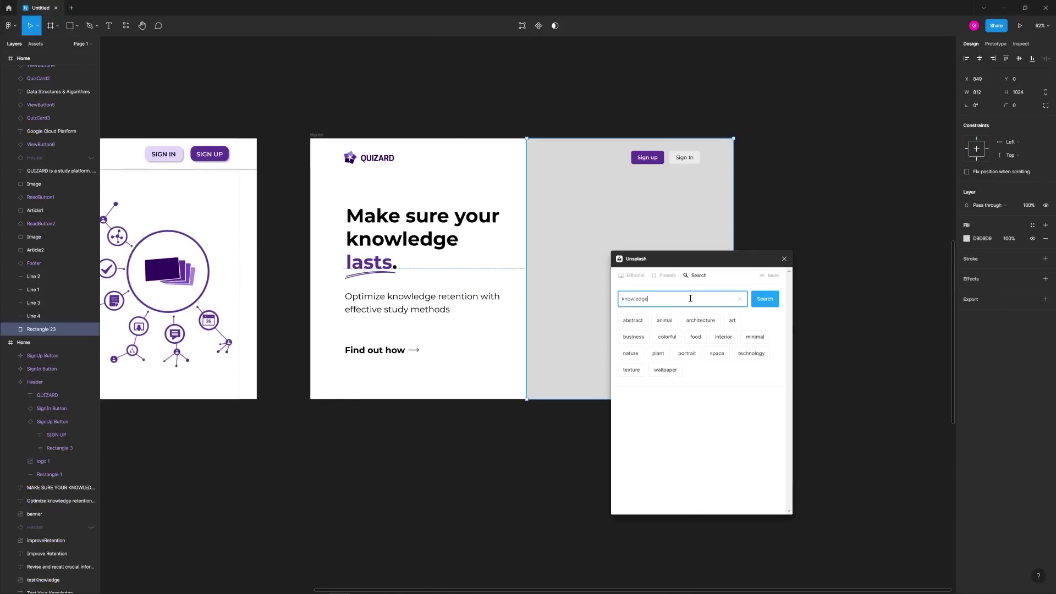
{"action": "left_click", "coordinate": [690, 298]}
{"action": "type", "text": "knowledge"}
{"action": "key", "text": "Return"}
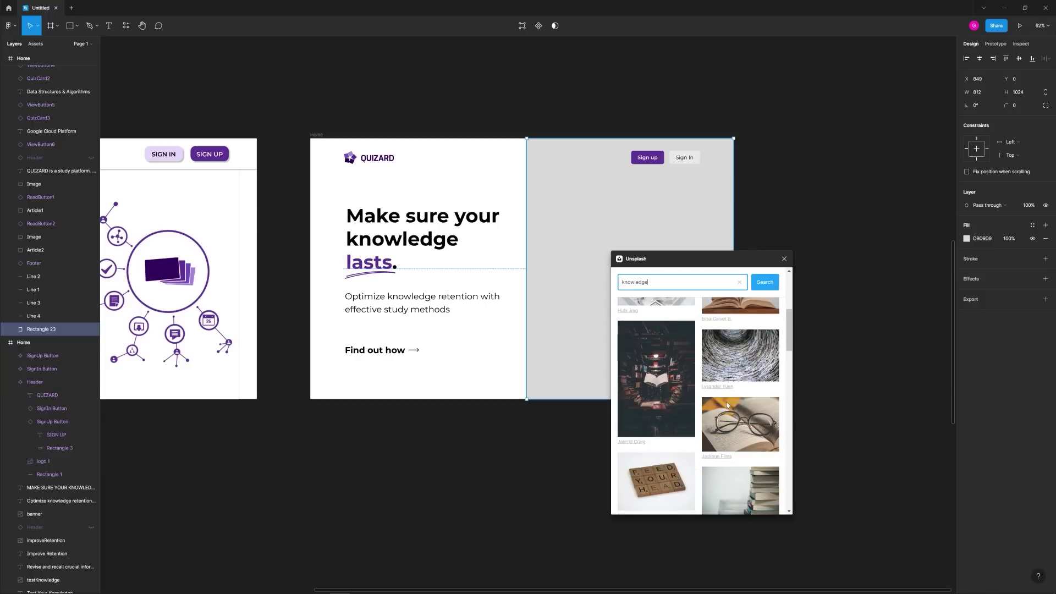
Step: Close the Unsplash plugin, fill the rectangle with F5F5F5 and widen it to about 1137 × 1024
{"action": "left_click", "coordinate": [783, 259]}
{"action": "left_click", "coordinate": [966, 238]}
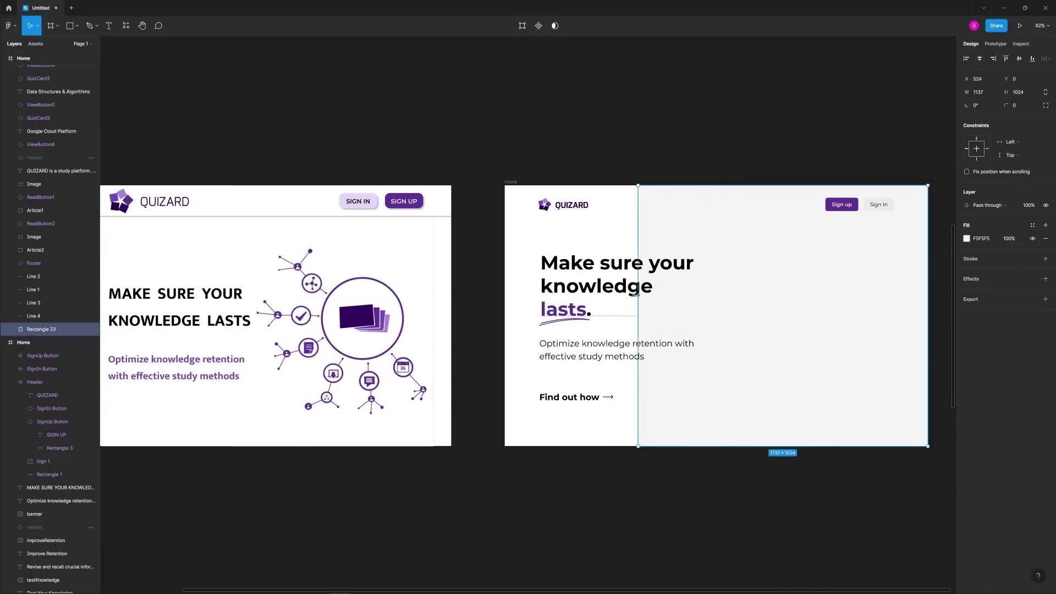
Step: Search the Figma Community for "knowledge" and browse the files and templates among the results
{"action": "left_click", "coordinate": [8, 9]}
{"action": "left_click", "coordinate": [39, 71]}
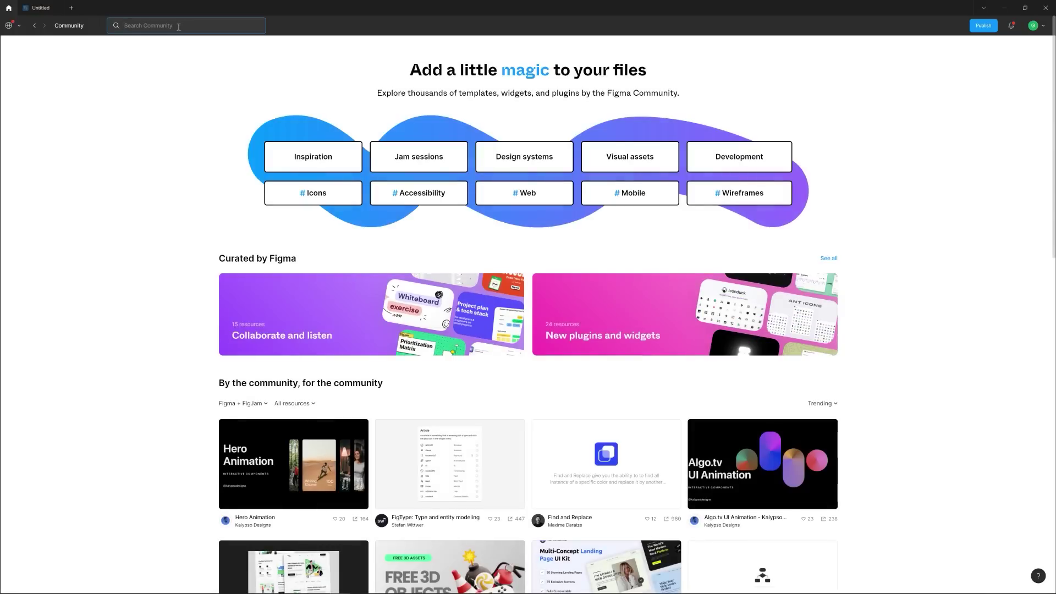
{"action": "type", "text": "knowledge"}
{"action": "key", "text": "Return"}
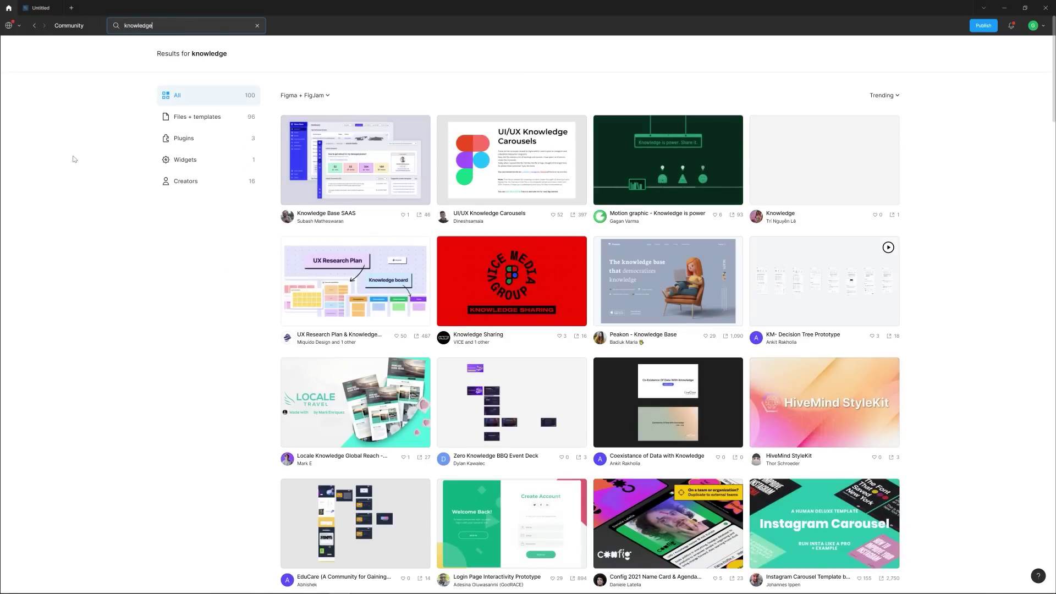
{"action": "scroll", "coordinate": [219, 302], "scroll_direction": "down", "scroll_amount": 20}
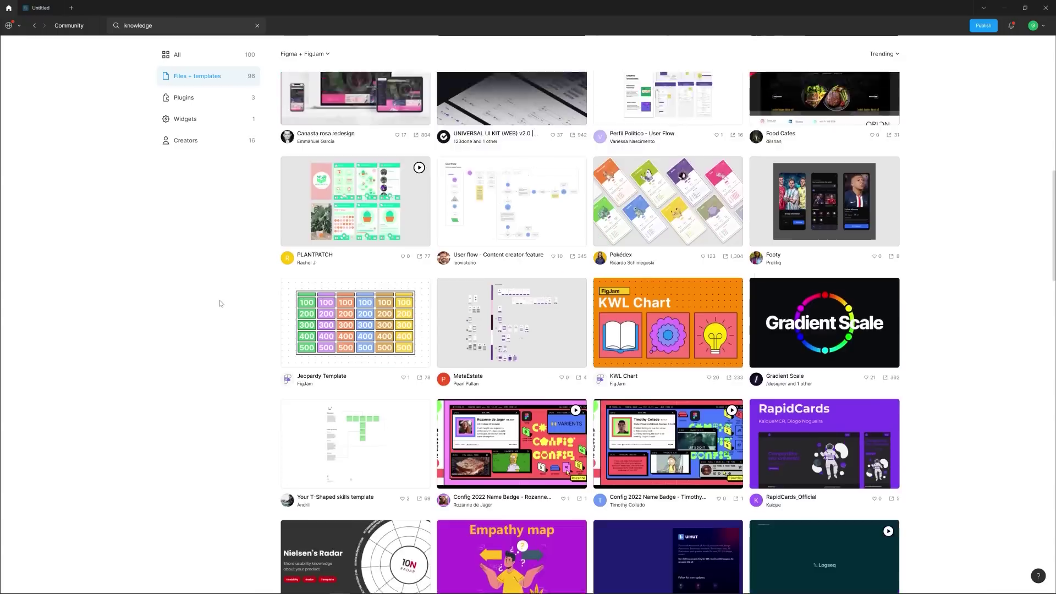
{"action": "scroll", "coordinate": [219, 304], "scroll_direction": "up", "scroll_amount": 20}
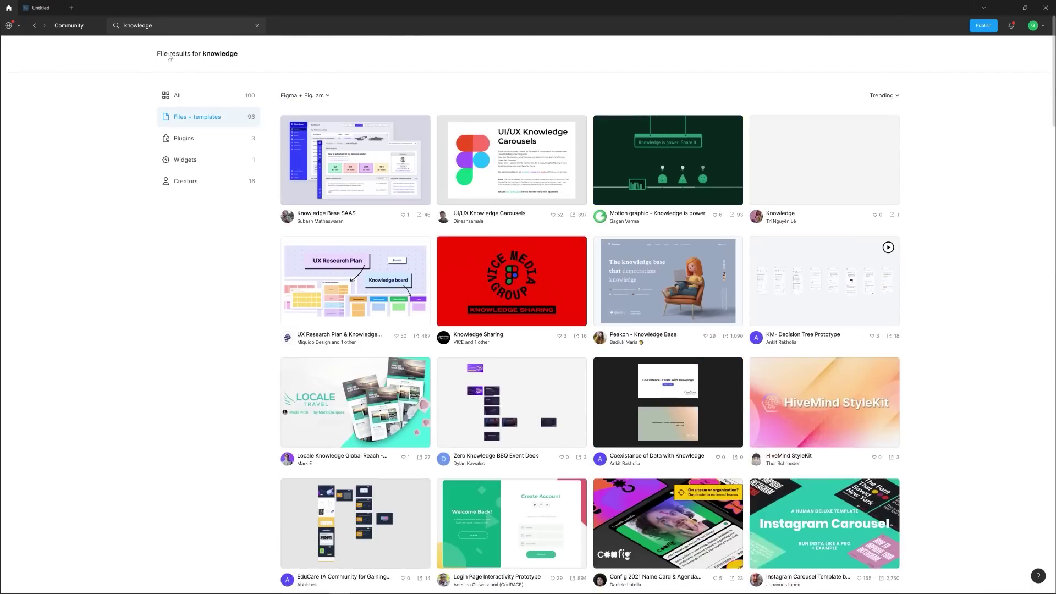
Step: Search the Community for "education illustrations" and open the Education & E-Learning Illustrations file by DrawKit
{"action": "type", "text": "illustrations"}
{"action": "scroll", "coordinate": [182, 285], "scroll_direction": "down", "scroll_amount": 2}
{"action": "scroll", "coordinate": [182, 286], "scroll_direction": "up", "scroll_amount": 2}
{"action": "double_click", "coordinate": [115, 32]}
{"action": "type", "text": "education illustrations"}
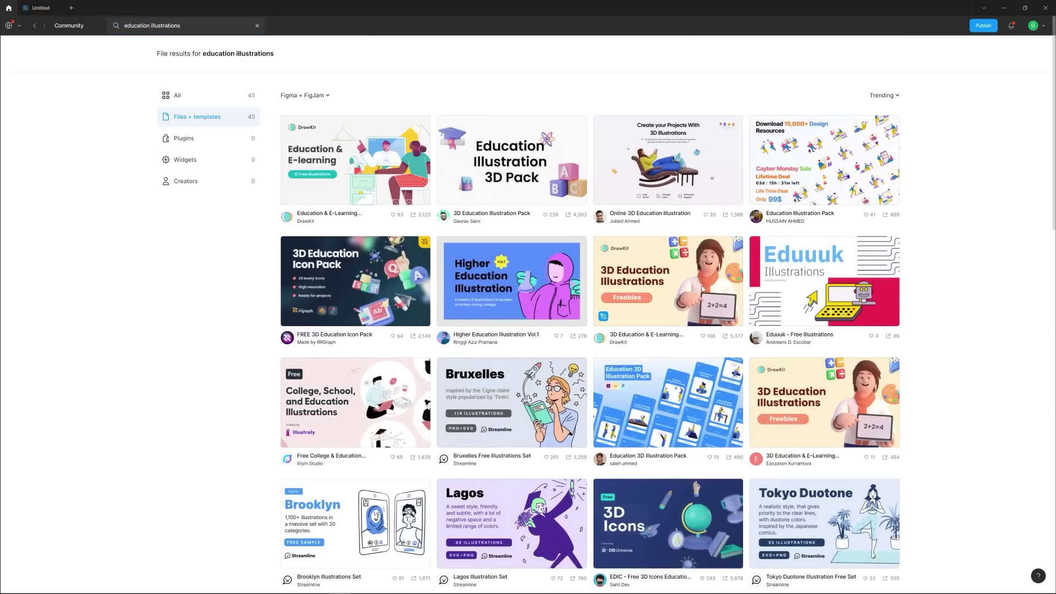
{"action": "scroll", "coordinate": [702, 289], "scroll_direction": "down", "scroll_amount": 1}
{"action": "left_click", "coordinate": [393, 133]}
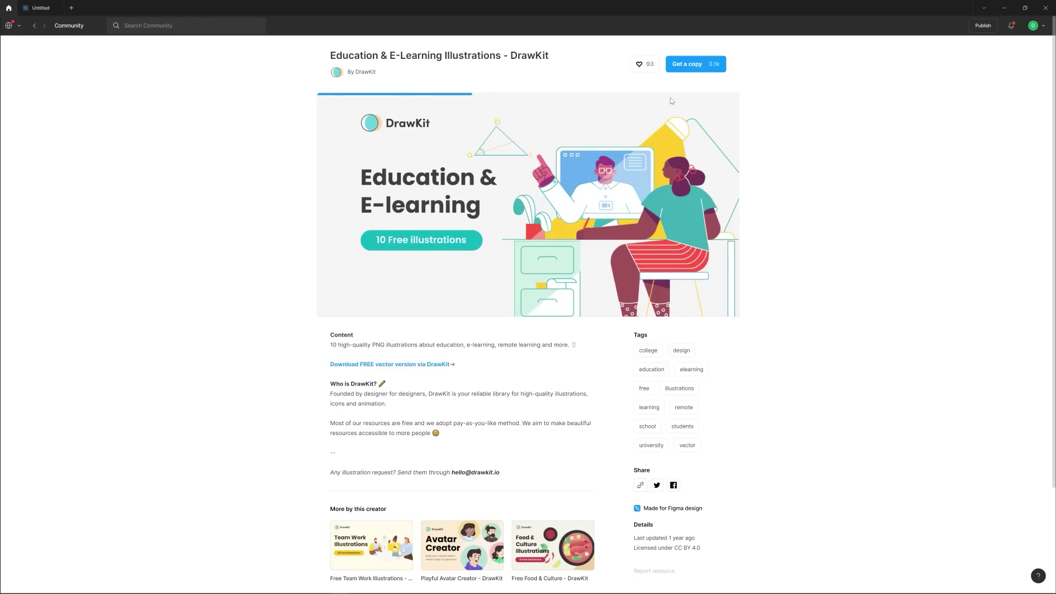
Step: Get a copy of the DrawKit illustrations file and copy its illustration of the student beside the bookshelf
{"action": "left_click_drag", "start_coordinate": [531, 277], "coordinate": [531, 275]}
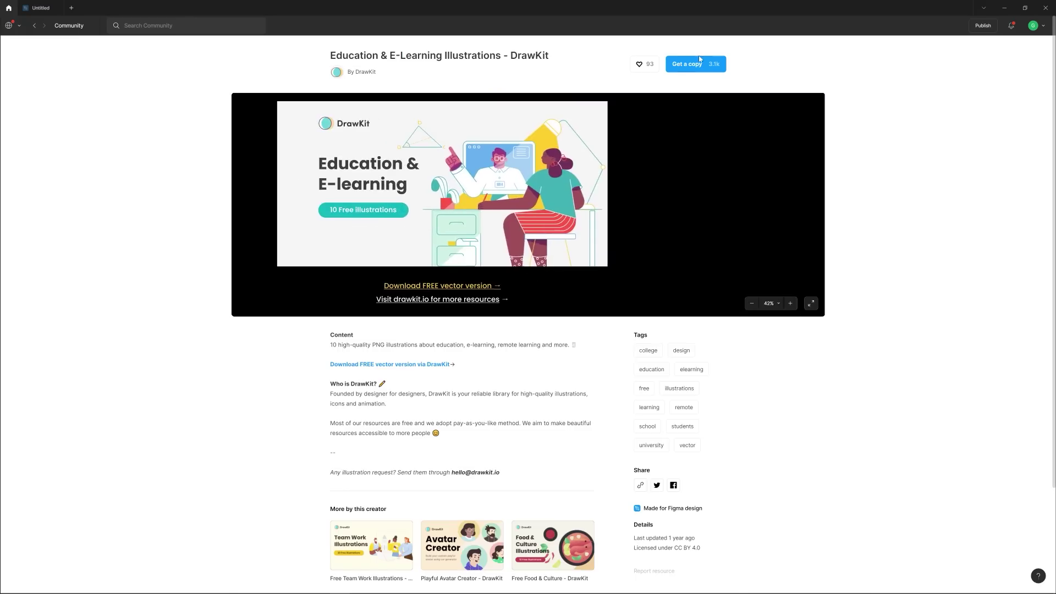
{"action": "left_click", "coordinate": [699, 58]}
{"action": "left_click", "coordinate": [29, 86]}
{"action": "scroll", "coordinate": [700, 365], "scroll_direction": "up", "scroll_amount": 2}
{"action": "left_click", "coordinate": [319, 300]}
{"action": "left_click_drag", "start_coordinate": [735, 413], "coordinate": [730, 444]}
Step: Paste the student illustration into the redesign frame of the Untitled file and delete the grey rectangle
{"action": "left_click", "coordinate": [41, 7]}
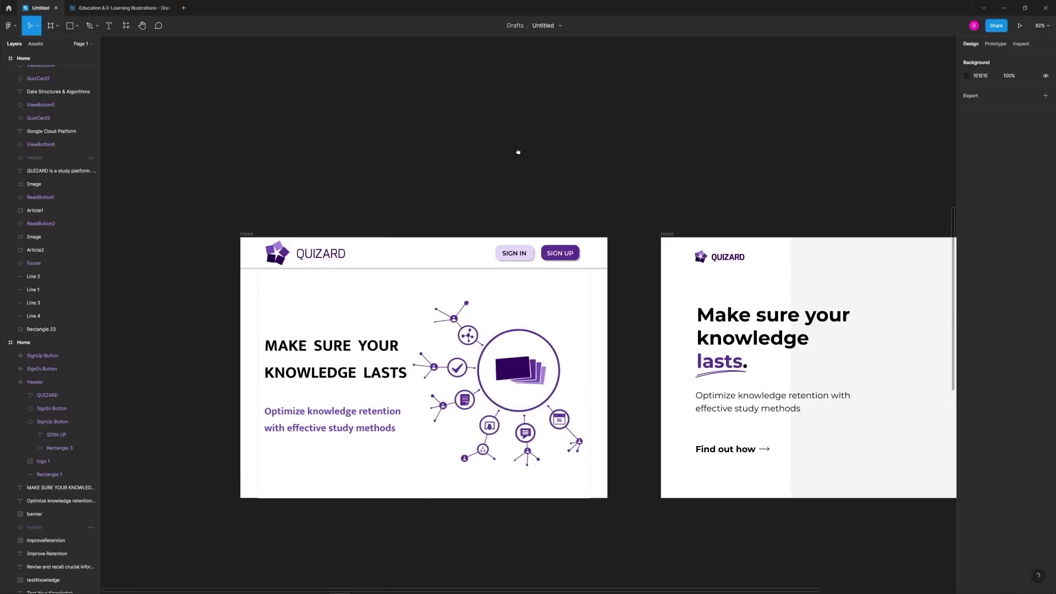
{"action": "left_click_drag", "start_coordinate": [770, 330], "coordinate": [401, 259]}
{"action": "key", "text": "ctrl+v"}
{"action": "left_click_drag", "start_coordinate": [610, 257], "coordinate": [745, 177]}
{"action": "left_click", "coordinate": [556, 203]}
{"action": "key", "text": "Delete"}
Step: Align the illustration with the redesign frame's bottom edge and scale it down from its upper-left corner
{"action": "left_click_drag", "start_coordinate": [575, 300], "coordinate": [590, 364]}
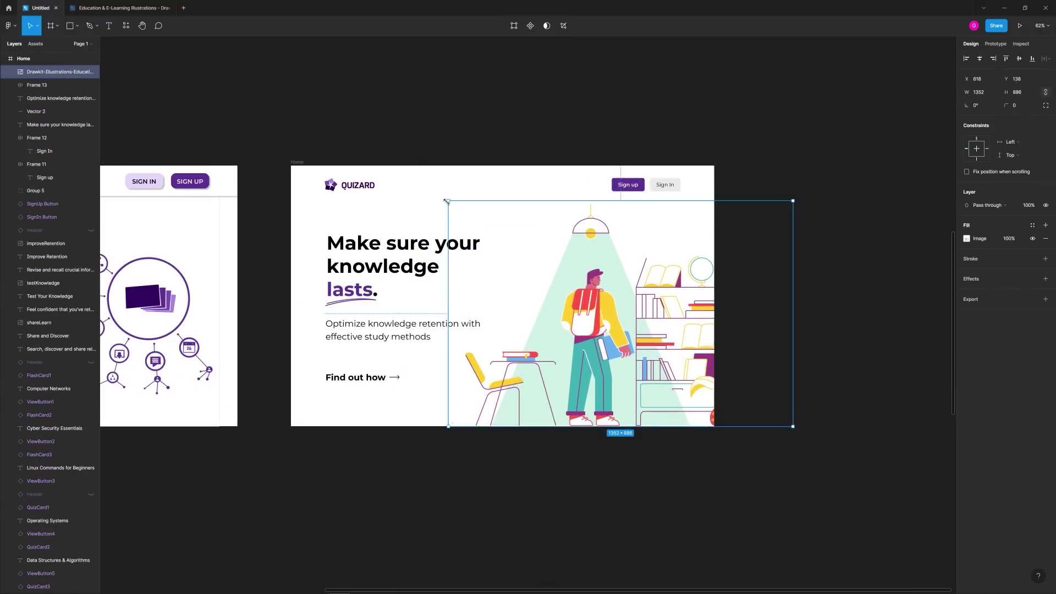
{"action": "left_click_drag", "start_coordinate": [446, 202], "coordinate": [466, 214]}
{"action": "scroll", "coordinate": [438, 290], "scroll_direction": "down", "scroll_amount": 2}
Step: Widen the headline's text box to about 691 so the headline wraps onto two lines
{"action": "left_click_drag", "start_coordinate": [438, 289], "coordinate": [662, 278]}
{"action": "left_click", "coordinate": [672, 309]}
{"action": "left_click_drag", "start_coordinate": [696, 308], "coordinate": [686, 308]}
{"action": "left_click", "coordinate": [676, 245]}
{"action": "left_click_drag", "start_coordinate": [699, 247], "coordinate": [713, 247]}
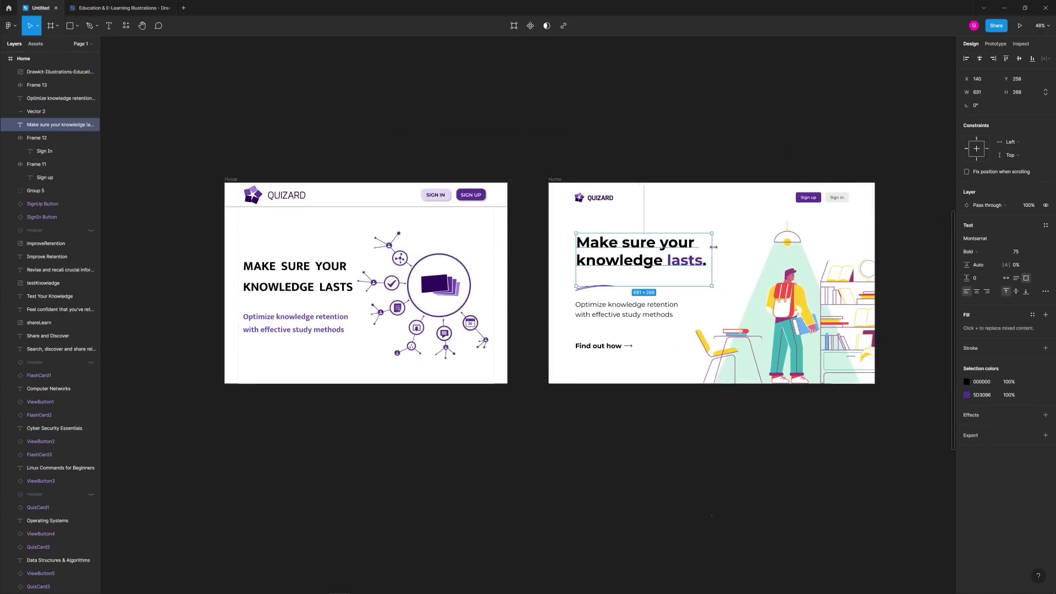
Step: Move the purple underline beneath "lasts." and raise the tagline and the Find out how link closer to the headline
{"action": "left_click_drag", "start_coordinate": [606, 287], "coordinate": [698, 273]}
{"action": "left_click_drag", "start_coordinate": [629, 310], "coordinate": [628, 293]}
{"action": "left_click_drag", "start_coordinate": [717, 291], "coordinate": [731, 292]}
{"action": "left_click", "coordinate": [673, 349]}
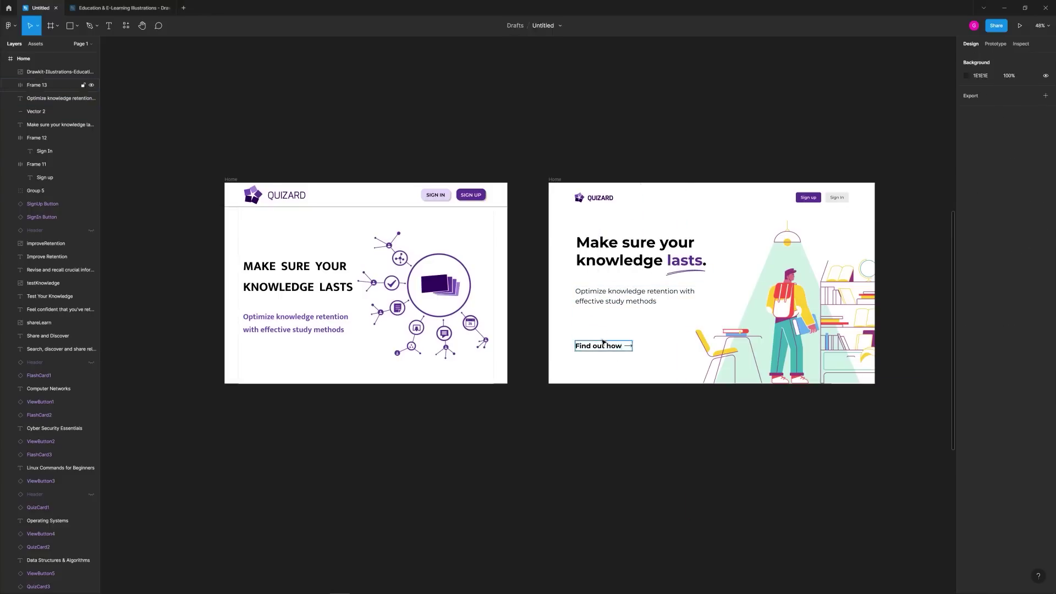
{"action": "left_click_drag", "start_coordinate": [603, 346], "coordinate": [603, 324]}
{"action": "left_click", "coordinate": [619, 301]}
{"action": "left_click", "coordinate": [651, 340]}
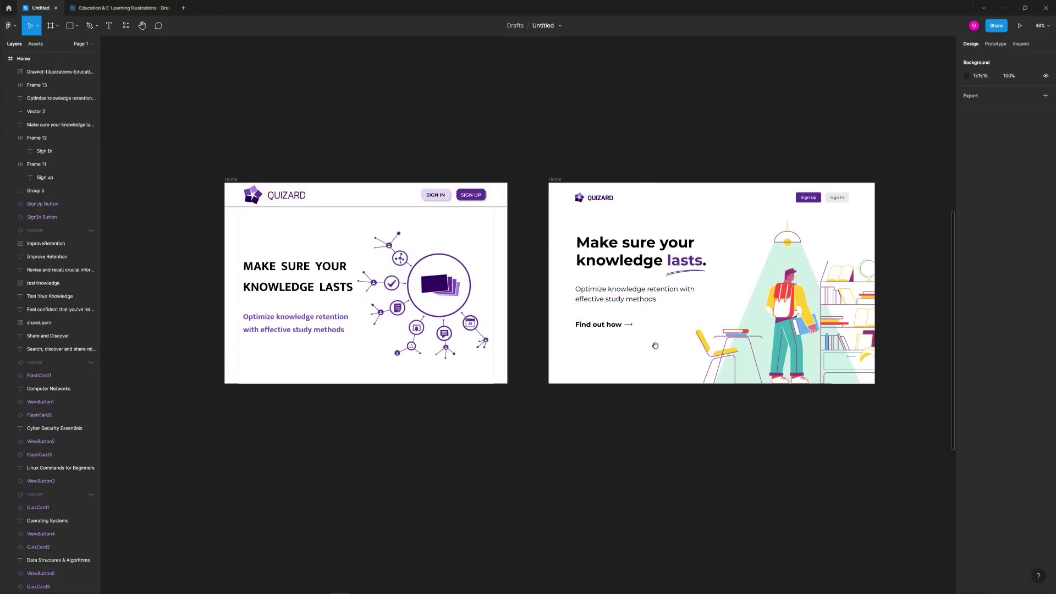
Step: Move the headline, underline, tagline and Find out how link down together within the redesign frame
{"action": "scroll", "coordinate": [655, 347], "scroll_direction": "up", "scroll_amount": 3}
{"action": "left_click_drag", "start_coordinate": [655, 346], "coordinate": [465, 398]}
{"action": "left_click_drag", "start_coordinate": [313, 392], "coordinate": [509, 220]}
{"action": "left_click_drag", "start_coordinate": [454, 248], "coordinate": [454, 267]}
{"action": "left_click", "coordinate": [464, 438]}
{"action": "scroll", "coordinate": [463, 439], "scroll_direction": "down", "scroll_amount": 4}
{"action": "left_click_drag", "start_coordinate": [461, 438], "coordinate": [548, 378]}
{"action": "scroll", "coordinate": [547, 377], "scroll_direction": "up", "scroll_amount": 3}
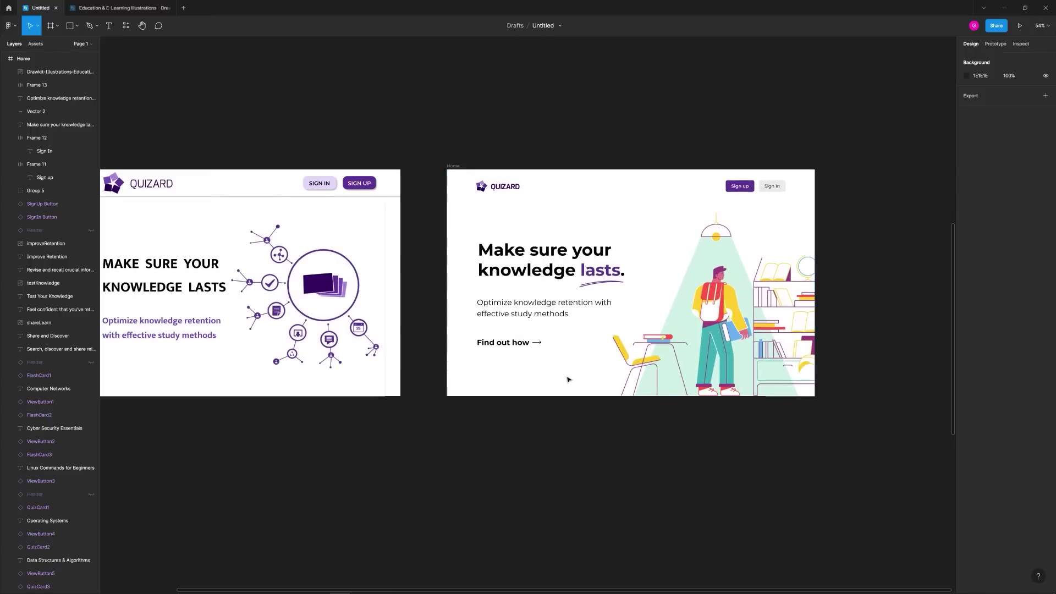
Step: Extend the redesign frame downward and delete the leftover old page elements from the added area
{"action": "scroll", "coordinate": [568, 377], "scroll_direction": "down", "scroll_amount": 1}
{"action": "left_click", "coordinate": [435, 164]}
{"action": "left_click_drag", "start_coordinate": [635, 389], "coordinate": [636, 521]}
{"action": "left_click_drag", "start_coordinate": [753, 509], "coordinate": [448, 423]}
{"action": "key", "text": "Delete"}
{"action": "double_click", "coordinate": [463, 193]}
{"action": "left_click_drag", "start_coordinate": [462, 201], "coordinate": [481, 182]}
{"action": "left_click", "coordinate": [484, 215]}
{"action": "left_click", "coordinate": [508, 217]}
{"action": "left_click_drag", "start_coordinate": [567, 390], "coordinate": [528, 367]}
{"action": "left_click", "coordinate": [528, 366]}
{"action": "key", "text": "Delete"}
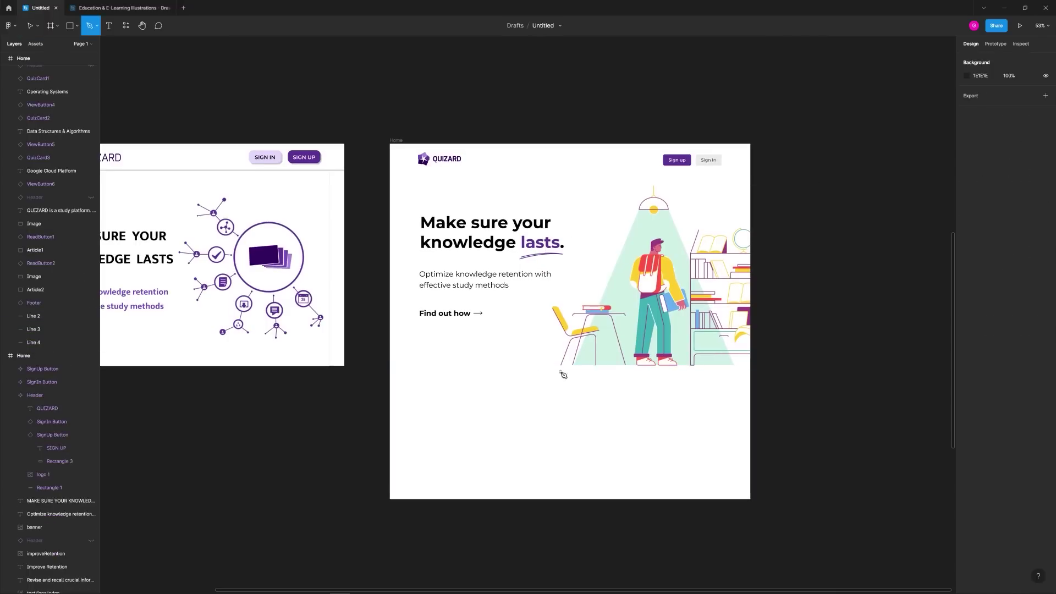
Step: Draw a Pen shape continuing the lamp's light beam below the illustration and fill it with the beam's mint green
{"action": "left_click", "coordinate": [574, 364]}
{"action": "left_click", "coordinate": [506, 524]}
{"action": "left_click", "coordinate": [788, 515]}
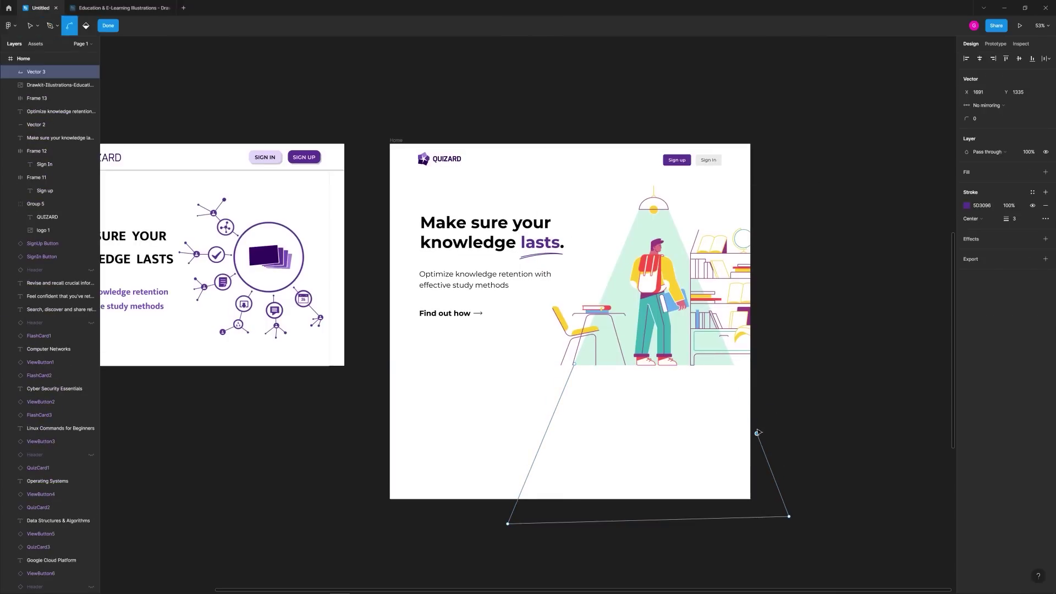
{"action": "left_click", "coordinate": [1045, 173]}
{"action": "left_click", "coordinate": [967, 185]}
{"action": "left_click", "coordinate": [867, 309]}
{"action": "left_click", "coordinate": [682, 341]}
{"action": "key", "text": "Escape"}
{"action": "left_click", "coordinate": [841, 446]}
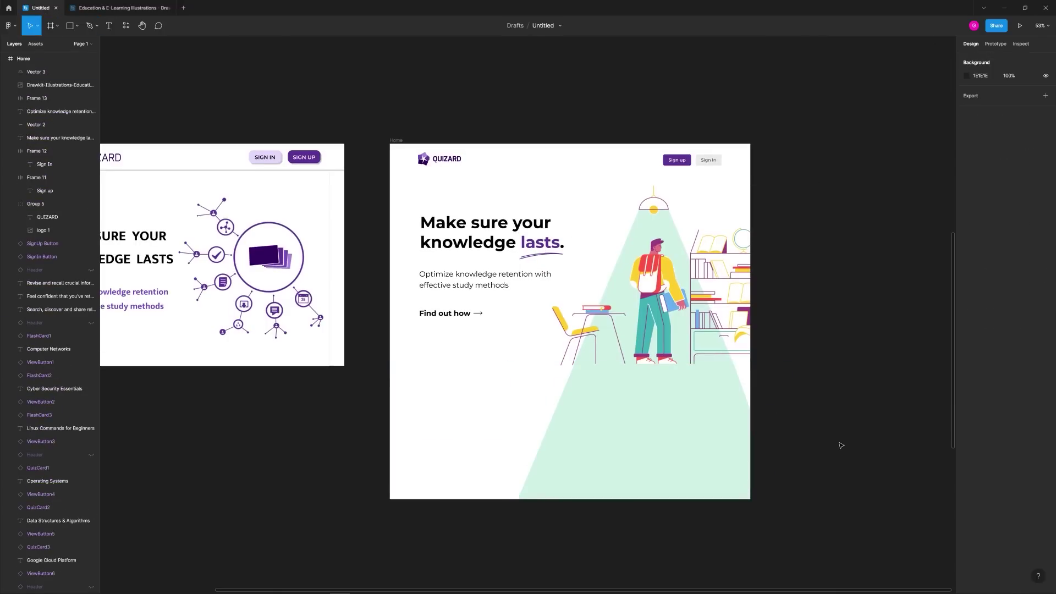
Step: Shorten the redesign frame by raising its bottom edge
{"action": "left_click", "coordinate": [423, 159]}
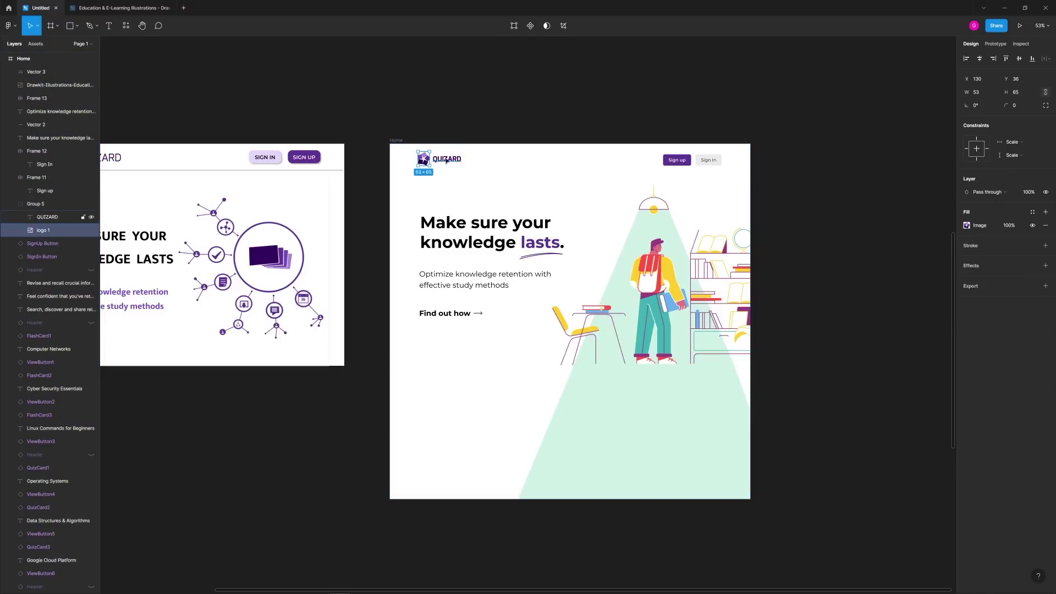
{"action": "left_click", "coordinate": [396, 140]}
{"action": "left_click_drag", "start_coordinate": [622, 498], "coordinate": [622, 398]}
{"action": "double_click", "coordinate": [424, 157]}
{"action": "left_click", "coordinate": [469, 116]}
Step: Nudge the hero text block slightly down within the redesign frame
{"action": "scroll", "coordinate": [542, 177], "scroll_direction": "down", "scroll_amount": 2}
{"action": "left_click_drag", "start_coordinate": [542, 177], "coordinate": [679, 192]}
{"action": "scroll", "coordinate": [668, 186], "scroll_direction": "up", "scroll_amount": 3}
{"action": "scroll", "coordinate": [668, 185], "scroll_direction": "down", "scroll_amount": 2}
{"action": "left_click_drag", "start_coordinate": [685, 201], "coordinate": [584, 309]}
{"action": "left_click_drag", "start_coordinate": [654, 228], "coordinate": [654, 236]}
{"action": "left_click", "coordinate": [665, 186]}
{"action": "left_click_drag", "start_coordinate": [666, 185], "coordinate": [668, 193]}
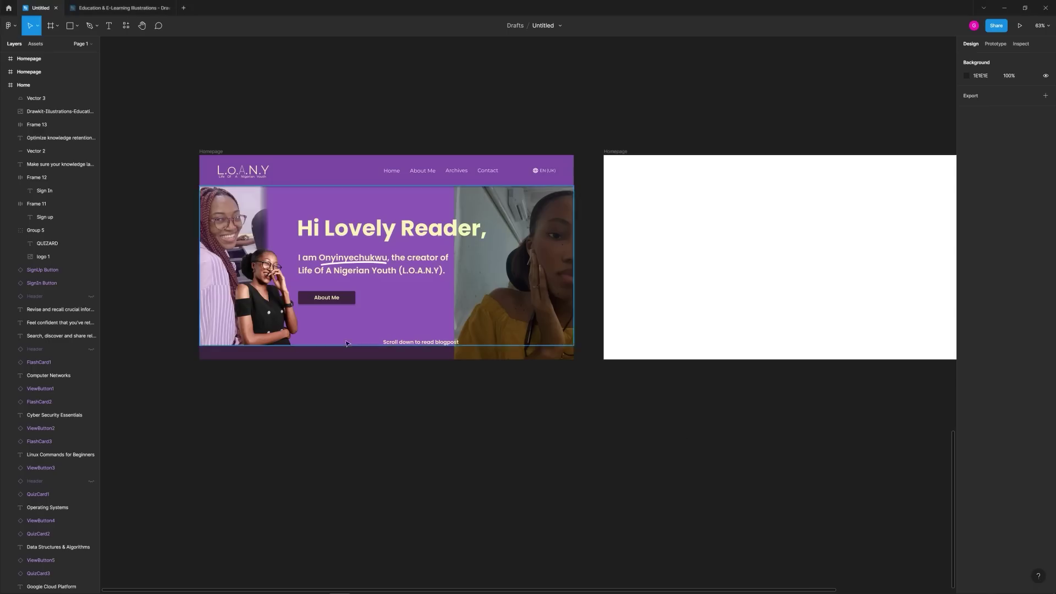
Step: Try a copy of the purple L.O.A.N.Y header in the empty Homepage frame and delete it
{"action": "scroll", "coordinate": [379, 253], "scroll_direction": "up", "scroll_amount": 2}
{"action": "left_click_drag", "start_coordinate": [388, 249], "coordinate": [323, 244]}
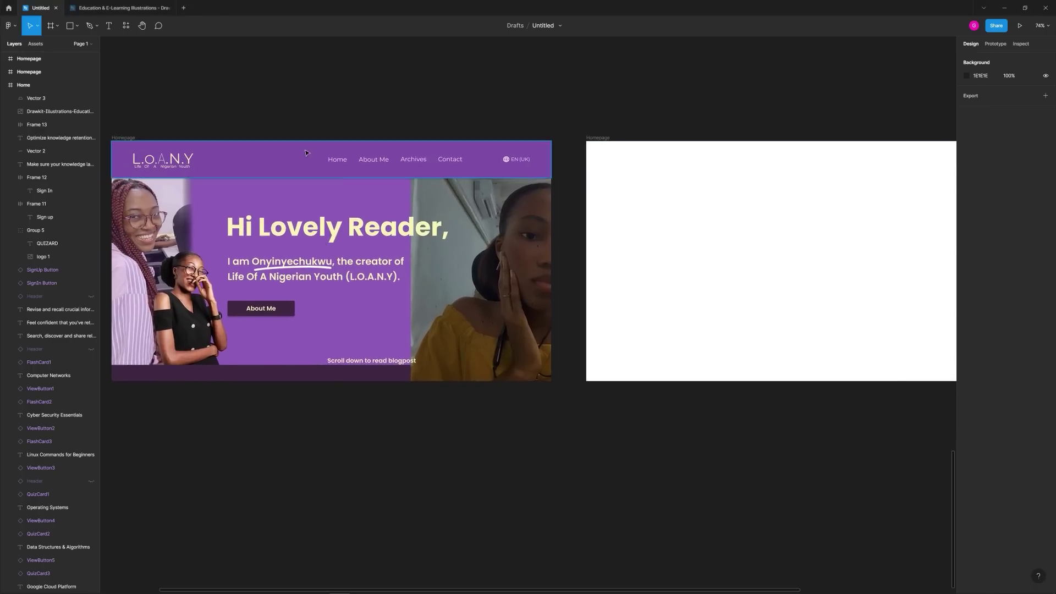
{"action": "left_click_drag", "start_coordinate": [273, 164], "coordinate": [748, 173]}
{"action": "left_click_drag", "start_coordinate": [747, 181], "coordinate": [470, 179]}
{"action": "scroll", "coordinate": [470, 179], "scroll_direction": "up", "scroll_amount": 3}
{"action": "left_click", "coordinate": [379, 165]}
{"action": "left_click", "coordinate": [371, 203]}
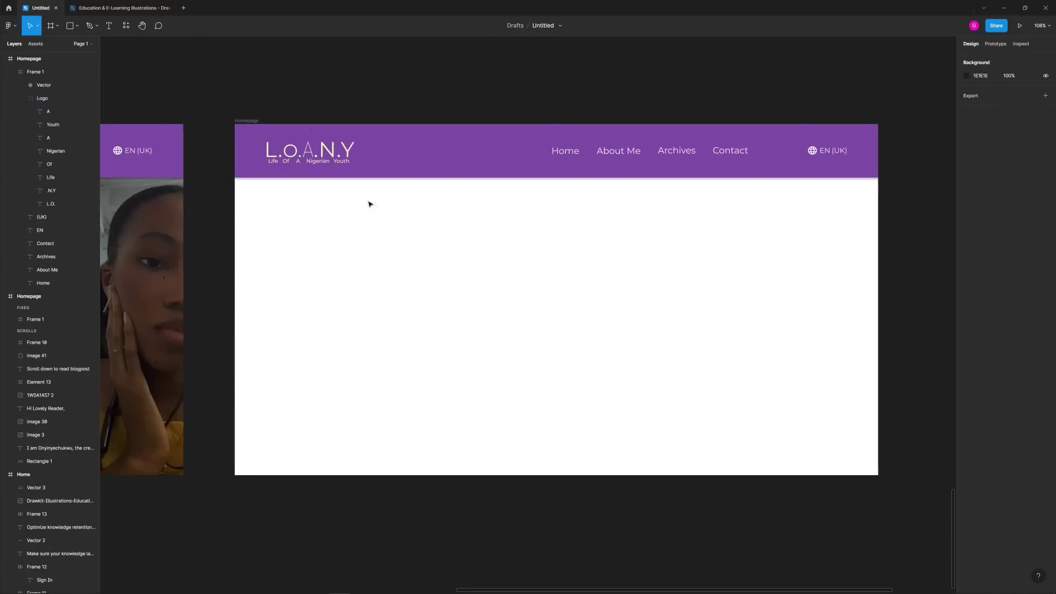
{"action": "right_click", "coordinate": [304, 172]}
{"action": "left_click", "coordinate": [379, 289]}
{"action": "key", "text": "Delete"}
Step: Draw a rectangle in the header's purple across the empty Homepage frame's upper part, its bottom edge slanting up to the right
{"action": "key", "text": "r"}
{"action": "mouse_move", "coordinate": [235, 124]}
{"action": "left_mouse_down"}
{"action": "mouse_move", "coordinate": [848, 351]}
{"action": "mouse_move", "coordinate": [878, 343]}
{"action": "mouse_move", "coordinate": [878, 304]}
{"action": "left_mouse_up"}
{"action": "left_click", "coordinate": [966, 239]}
{"action": "left_click", "coordinate": [868, 362]}
{"action": "left_click", "coordinate": [169, 137]}
{"action": "double_click", "coordinate": [772, 311]}
{"action": "double_click", "coordinate": [412, 104]}
Step: Copy the L.O.A.N.Y logo onto the purple shape, flatten it and scale it to about 143 wide
{"action": "left_click_drag", "start_coordinate": [223, 93], "coordinate": [344, 107]}
{"action": "double_click", "coordinate": [144, 147]}
{"action": "key", "text": "ctrl+c"}
{"action": "left_click", "coordinate": [715, 82]}
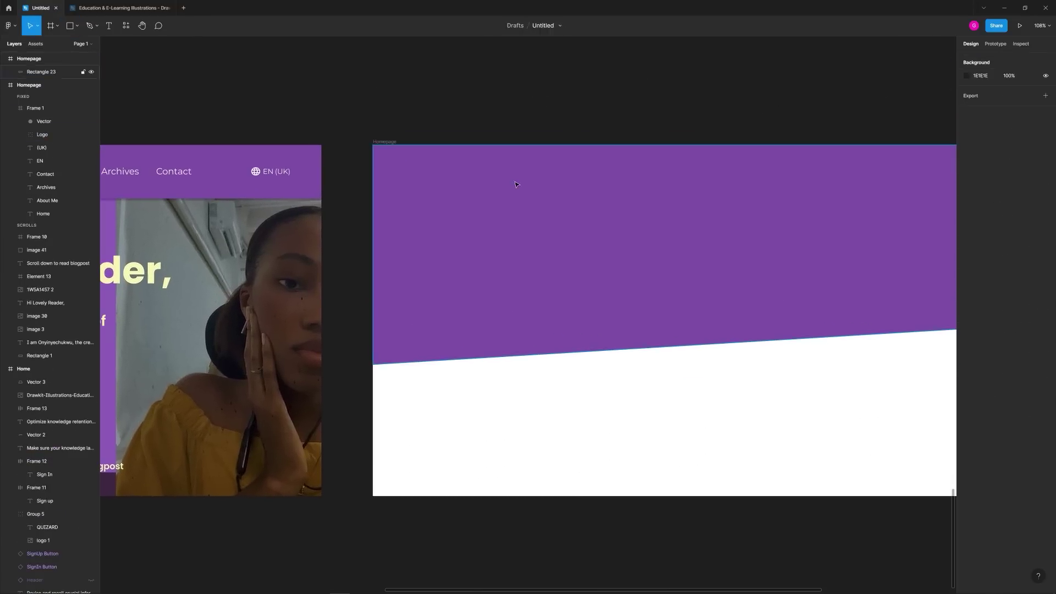
{"action": "left_click", "coordinate": [384, 142]}
{"action": "key", "text": "ctrl+v"}
{"action": "right_click", "coordinate": [481, 168]}
{"action": "left_click", "coordinate": [515, 286]}
{"action": "left_click_drag", "start_coordinate": [500, 187], "coordinate": [476, 181]}
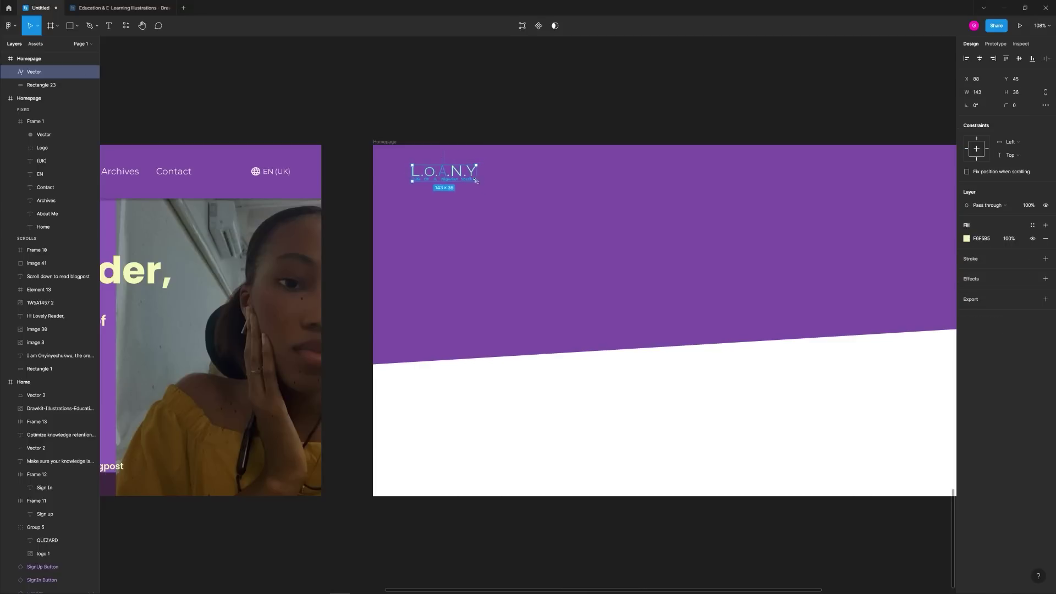
Step: Copy the Home, About Me, Archives and Contact links and the EN (UK) selector into the new Homepage frame
{"action": "left_click", "coordinate": [415, 108]}
{"action": "left_click_drag", "start_coordinate": [415, 108], "coordinate": [783, 86]}
{"action": "double_click", "coordinate": [376, 151]}
{"action": "left_click", "coordinate": [428, 151], "text": "shift"}
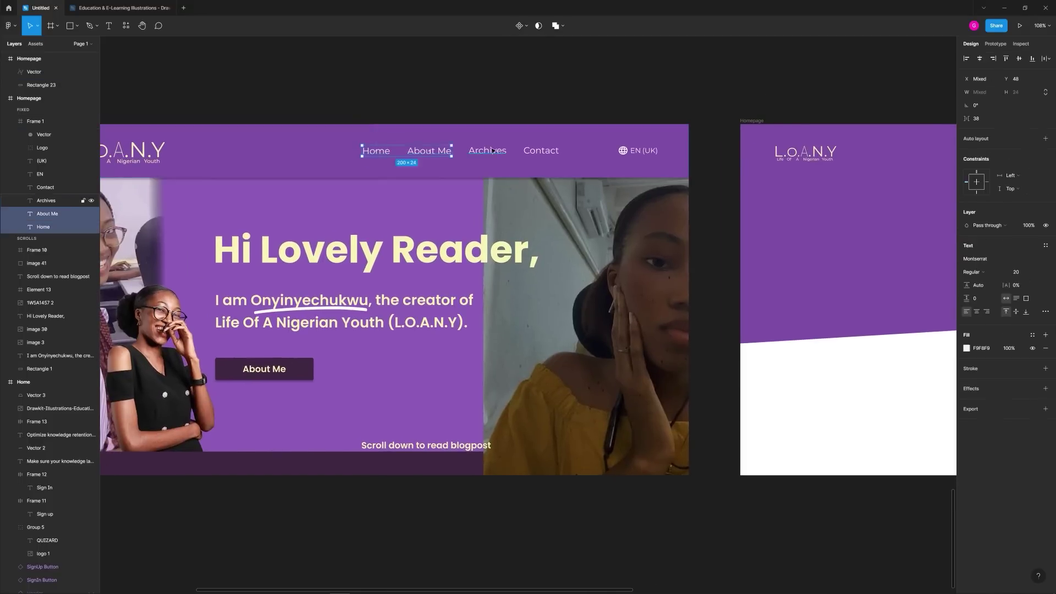
{"action": "left_click", "coordinate": [487, 152], "text": "shift"}
{"action": "left_click", "coordinate": [541, 151], "text": "shift"}
{"action": "left_click", "coordinate": [624, 150], "text": "shift"}
{"action": "left_click", "coordinate": [634, 151], "text": "shift"}
{"action": "left_click", "coordinate": [650, 151], "text": "shift"}
{"action": "key", "text": "ctrl+c"}
{"action": "left_click", "coordinate": [719, 97]}
{"action": "left_click_drag", "start_coordinate": [718, 97], "coordinate": [213, 96]}
{"action": "key", "text": "ctrl+v"}
Step: Place the pasted navigation level with the logo and move the EN (UK) selector toward the frame's right edge
{"action": "left_click_drag", "start_coordinate": [676, 148], "coordinate": [571, 151]}
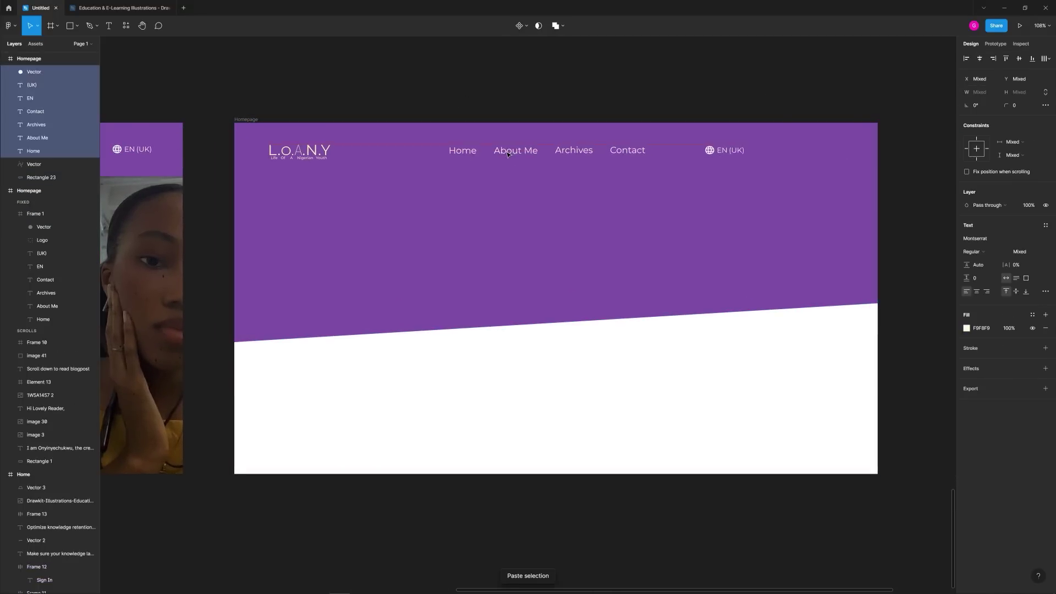
{"action": "left_click", "coordinate": [720, 160]}
{"action": "left_click_drag", "start_coordinate": [721, 160], "coordinate": [811, 159]}
Step: Make the Home link bold and shift the four navigation links to the right
{"action": "left_click", "coordinate": [459, 152]}
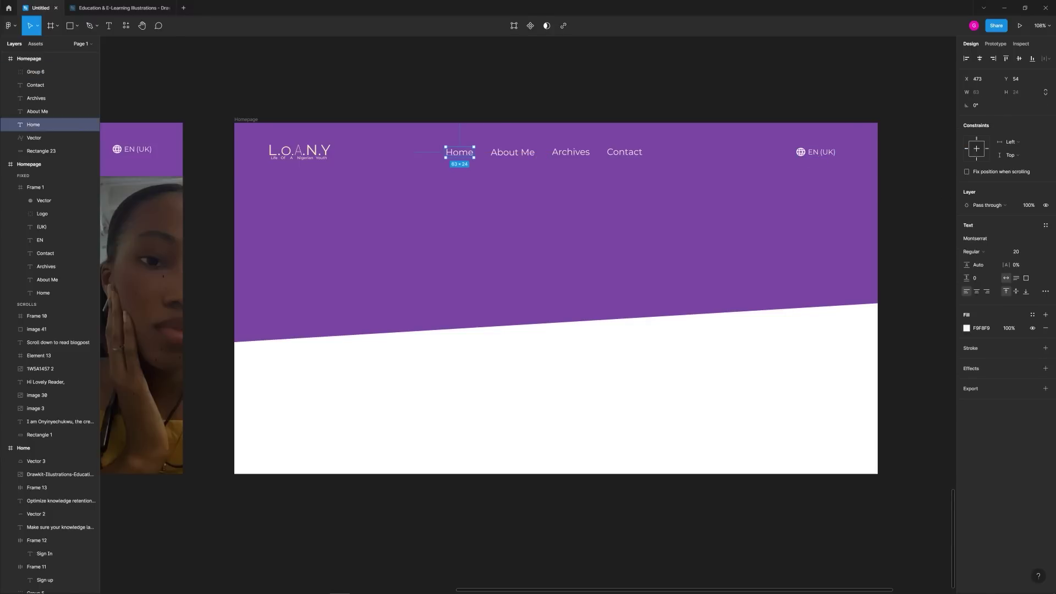
{"action": "left_click", "coordinate": [984, 251]}
{"action": "left_click", "coordinate": [976, 283]}
{"action": "left_click", "coordinate": [913, 220]}
{"action": "left_click", "coordinate": [460, 153]}
{"action": "left_click", "coordinate": [512, 153], "text": "shift"}
{"action": "left_click", "coordinate": [584, 155], "text": "shift"}
Step: Delete the Archives and Contact links and nudge About Me further away from Home
{"action": "left_click", "coordinate": [611, 150]}
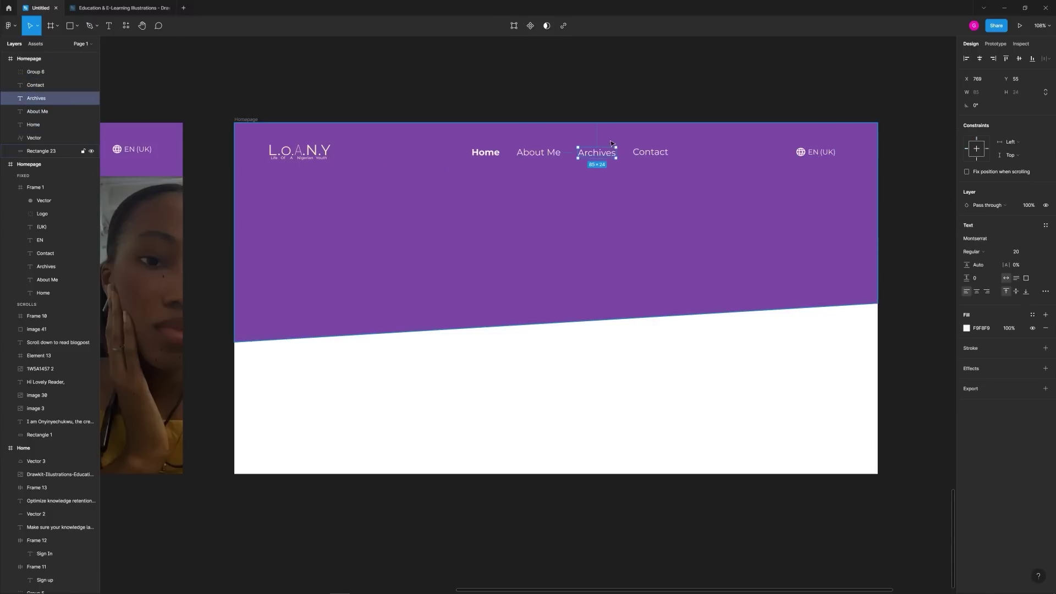
{"action": "left_click", "coordinate": [654, 154], "text": "shift"}
{"action": "key", "text": "Delete"}
{"action": "left_click", "coordinate": [544, 150]}
{"action": "key", "text": "shift+Right"}
{"action": "key", "text": "shift+Right"}
Step: Duplicate the About Me link into two evenly spaced copies reading Archives and Contact
{"action": "left_click_drag", "start_coordinate": [553, 157], "coordinate": [617, 158]}
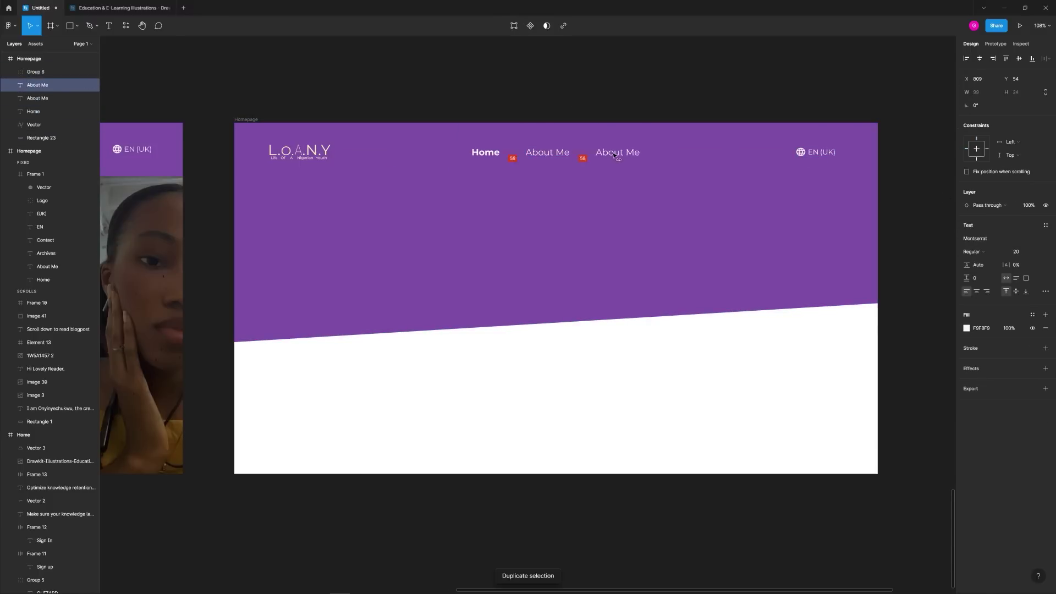
{"action": "scroll", "coordinate": [799, 172], "scroll_direction": "left", "scroll_amount": 5}
{"action": "scroll", "coordinate": [799, 173], "scroll_direction": "up", "scroll_amount": 1}
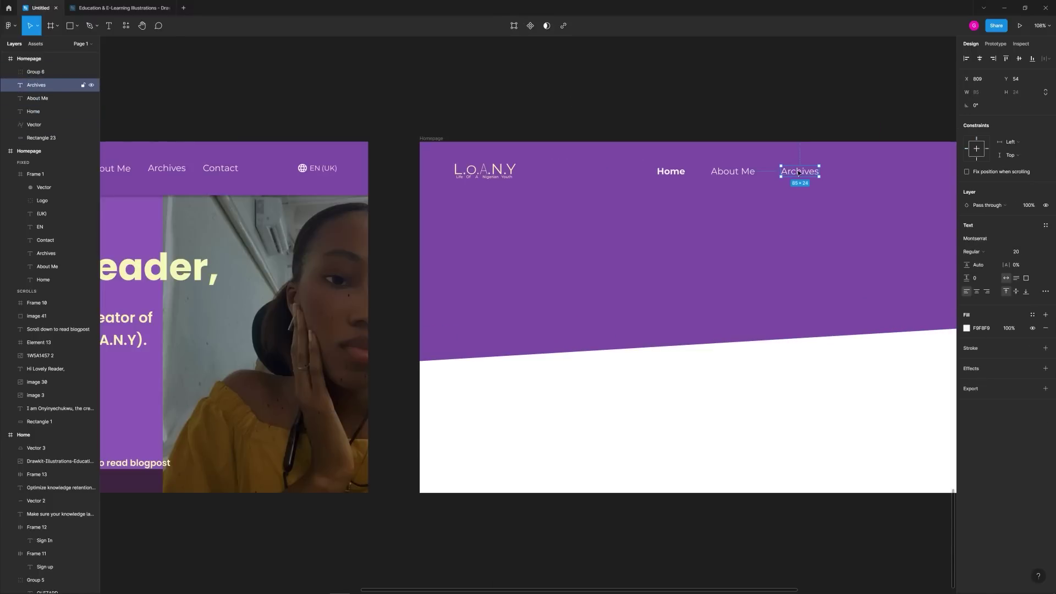
{"action": "left_click_drag", "start_coordinate": [799, 173], "coordinate": [863, 174]}
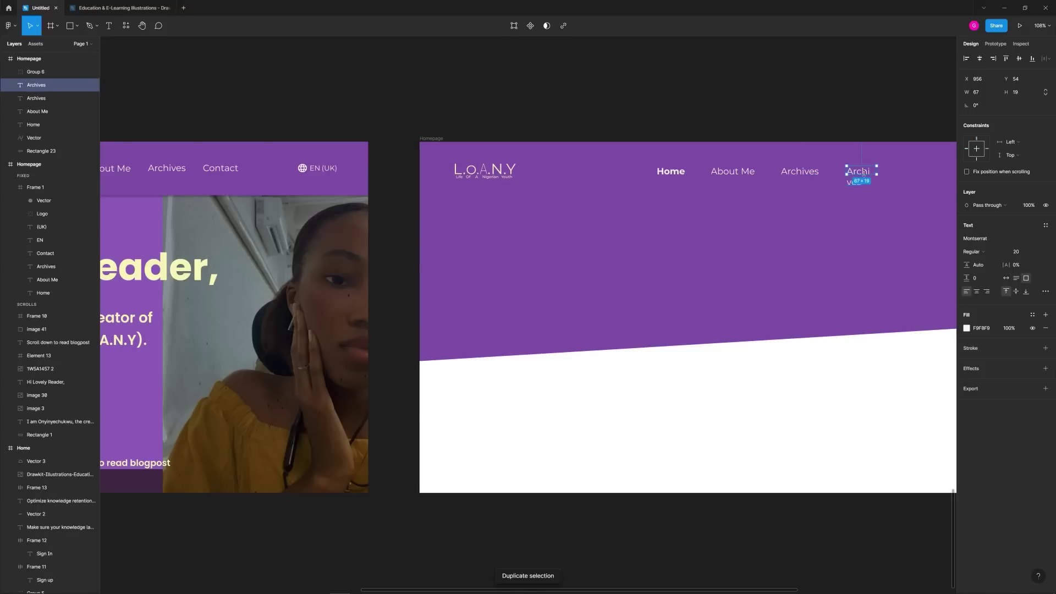
{"action": "left_click", "coordinate": [831, 87]}
Step: Set the font size of the Home, About Me, Archives and Contact links to 18
{"action": "scroll", "coordinate": [831, 87], "scroll_direction": "right", "scroll_amount": 5}
{"action": "left_click", "coordinate": [429, 173]}
{"action": "left_click", "coordinate": [491, 174], "text": "shift"}
{"action": "left_click", "coordinate": [557, 173], "text": "shift"}
{"action": "left_click", "coordinate": [621, 173], "text": "shift"}
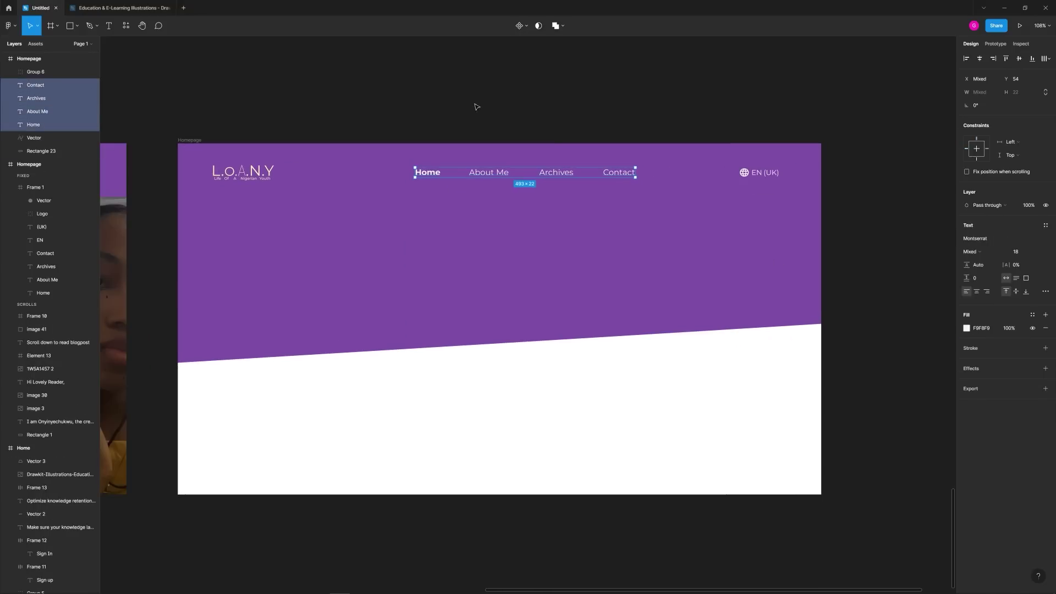
Step: Group the four navigation links of the new header
{"action": "left_click", "coordinate": [428, 173]}
{"action": "left_click", "coordinate": [489, 173], "text": "shift"}
{"action": "left_click", "coordinate": [557, 173], "text": "shift"}
{"action": "left_click", "coordinate": [619, 173], "text": "shift"}
{"action": "key", "text": "ctrl+g"}
{"action": "left_click", "coordinate": [874, 110]}
Step: Copy the cut-out photo of the woman in black from the original hero into the new Homepage frame
{"action": "scroll", "coordinate": [791, 114], "scroll_direction": "left", "scroll_amount": 5}
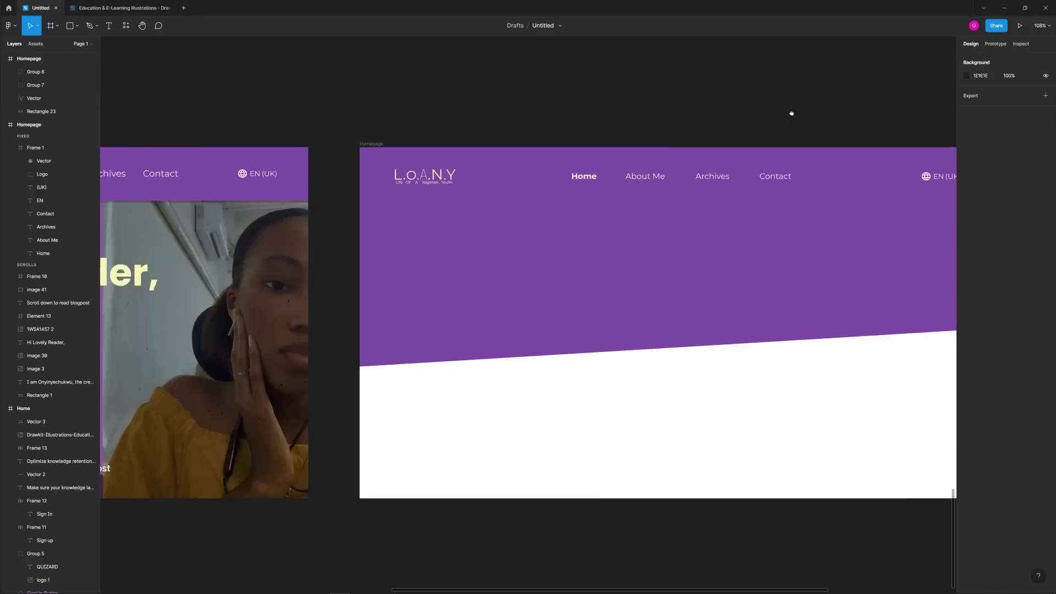
{"action": "scroll", "coordinate": [585, 106], "scroll_direction": "down", "scroll_amount": 5}
{"action": "scroll", "coordinate": [584, 106], "scroll_direction": "up", "scroll_amount": 2}
{"action": "key", "text": "ctrl+v"}
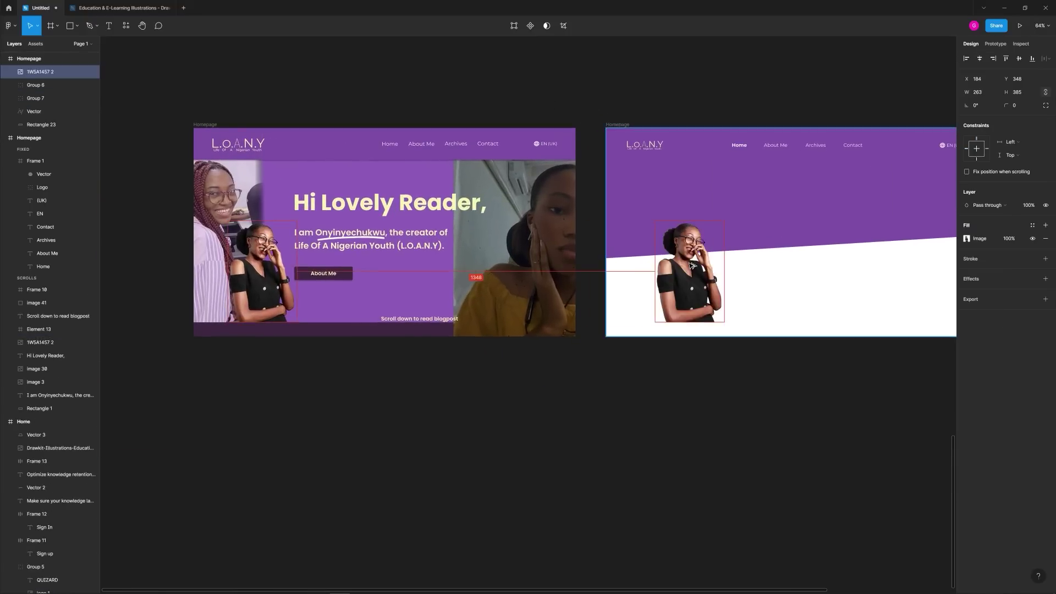
Step: Enlarge the cut-out photo to about 477 × 698 and place it beside the hero text area, its lower part cropped by the frame edge
{"action": "left_click_drag", "start_coordinate": [691, 241], "coordinate": [663, 275]}
{"action": "left_click_drag", "start_coordinate": [757, 328], "coordinate": [593, 341]}
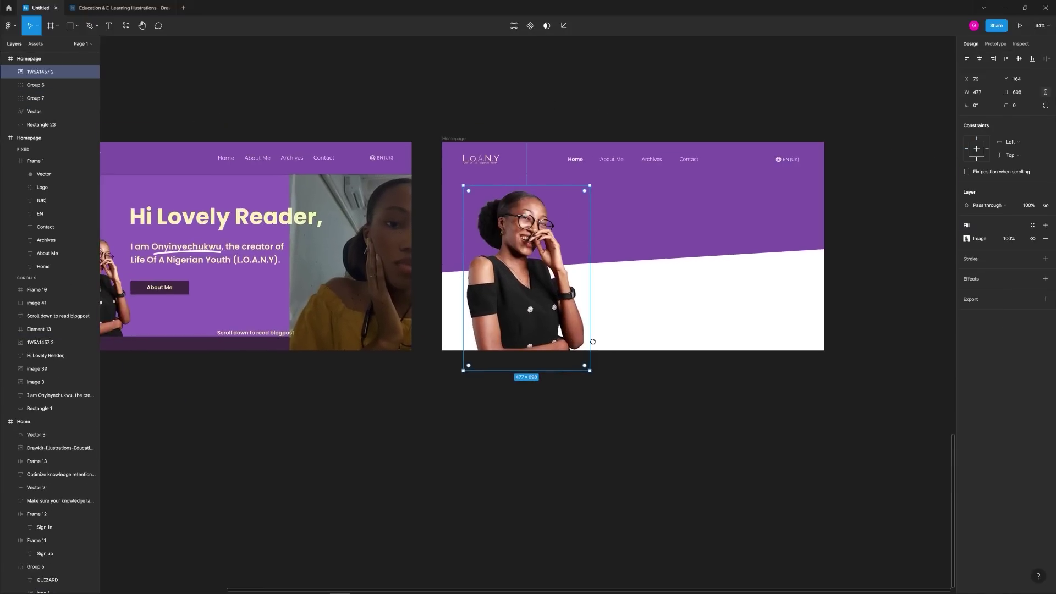
{"action": "mouse_move", "coordinate": [589, 186]}
{"action": "left_mouse_down"}
{"action": "mouse_move", "coordinate": [582, 196]}
{"action": "mouse_move", "coordinate": [594, 180]}
{"action": "mouse_move", "coordinate": [587, 188]}
{"action": "left_mouse_up"}
{"action": "left_click", "coordinate": [426, 295]}
{"action": "left_click_drag", "start_coordinate": [424, 297], "coordinate": [554, 300]}
Step: Copy the "Hi Lovely Reader," heading from the original hero into the new frame, aligned with the Home link
{"action": "scroll", "coordinate": [500, 256], "scroll_direction": "up", "scroll_amount": 2}
{"action": "scroll", "coordinate": [499, 256], "scroll_direction": "up", "scroll_amount": 2}
{"action": "left_click_drag", "start_coordinate": [353, 290], "coordinate": [237, 285]}
{"action": "left_click_drag", "start_coordinate": [209, 213], "coordinate": [834, 217]}
{"action": "left_click_drag", "start_coordinate": [835, 220], "coordinate": [544, 220]}
{"action": "left_click", "coordinate": [559, 306]}
{"action": "left_click", "coordinate": [358, 275]}
{"action": "left_click_drag", "start_coordinate": [401, 155], "coordinate": [393, 166]}
{"action": "left_click_drag", "start_coordinate": [335, 253], "coordinate": [326, 231]}
{"action": "left_click", "coordinate": [455, 197]}
{"action": "left_click", "coordinate": [489, 431]}
{"action": "scroll", "coordinate": [419, 458], "scroll_direction": "down", "scroll_amount": 3}
{"action": "left_click_drag", "start_coordinate": [419, 458], "coordinate": [652, 434]}
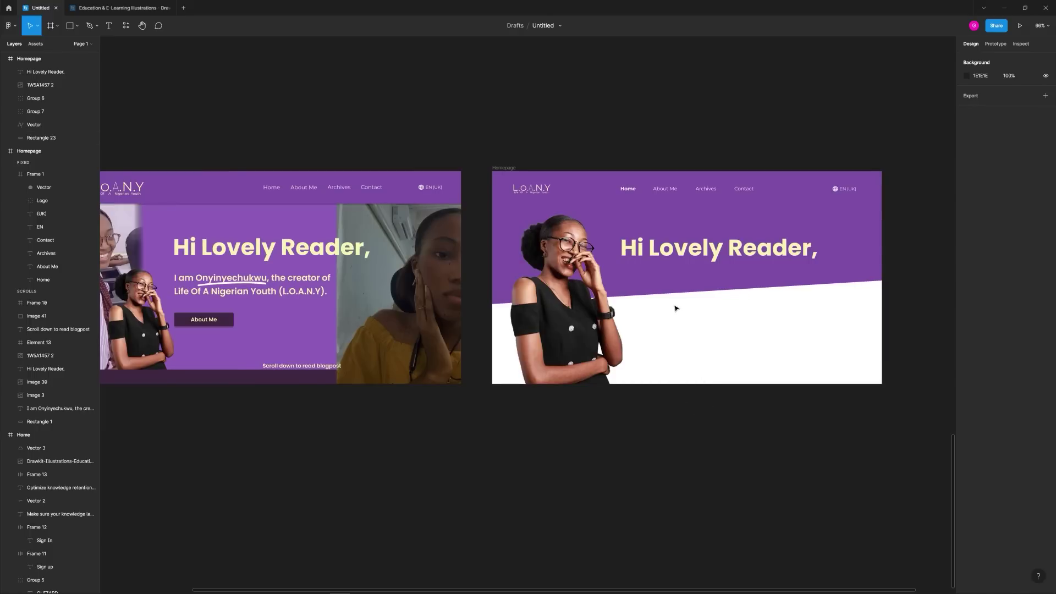
Step: Extend the purple background's slanted edge downward and copy the original intro paragraph beneath the new heading
{"action": "left_click", "coordinate": [676, 287]}
{"action": "left_click_drag", "start_coordinate": [678, 304], "coordinate": [680, 325]}
{"action": "left_click", "coordinate": [299, 279]}
{"action": "left_click_drag", "start_coordinate": [299, 280], "coordinate": [745, 279]}
Step: Set the new intro paragraph to Regular weight with white fill FFFFFF and widen its text box to about 713
{"action": "left_click", "coordinate": [974, 252]}
{"action": "left_click", "coordinate": [977, 232]}
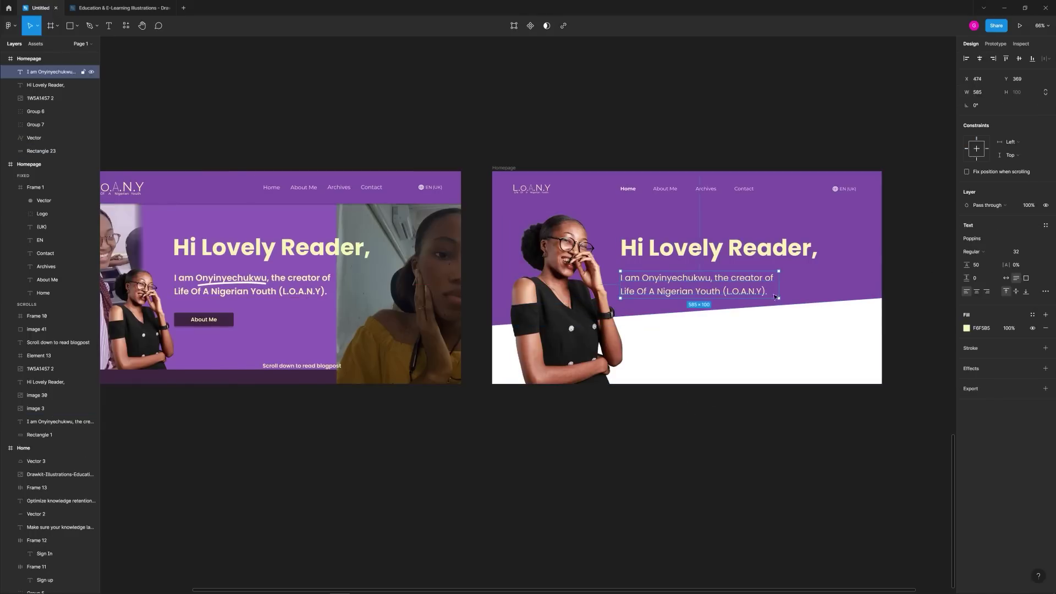
{"action": "left_click", "coordinate": [966, 329]}
{"action": "left_click_drag", "start_coordinate": [883, 344], "coordinate": [794, 308]}
{"action": "left_click", "coordinate": [766, 344]}
Step: Rewrite the intro paragraph so it ends with "the creator of LOANY and I'm here to serve you!"
{"action": "scroll", "coordinate": [611, 307], "scroll_direction": "up", "scroll_amount": 4}
{"action": "scroll", "coordinate": [612, 309], "scroll_direction": "up", "scroll_amount": 5}
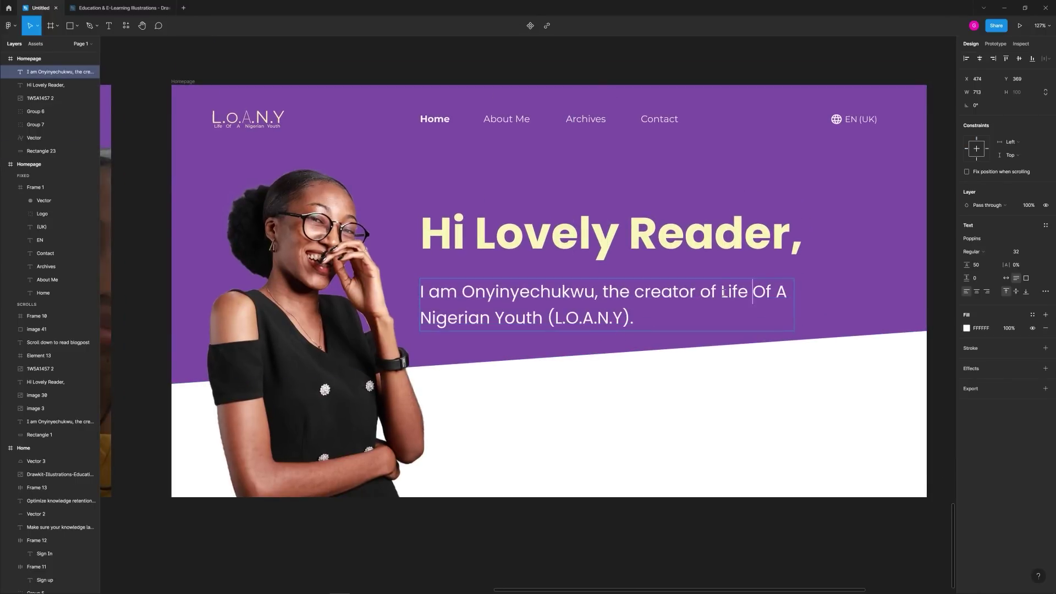
{"action": "key", "text": "BackSpace"}
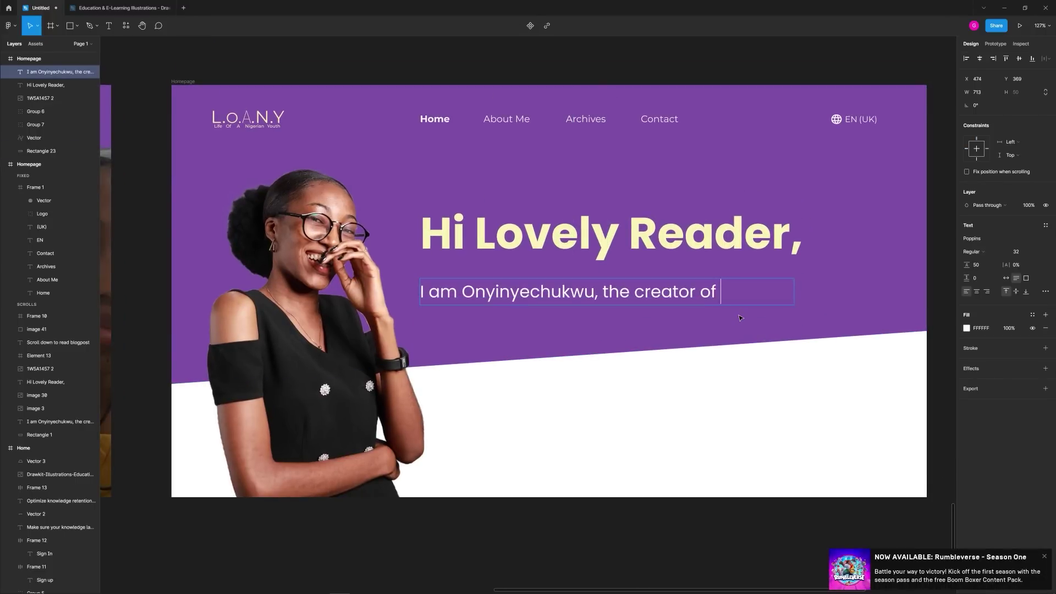
{"action": "type", "text": "rve you!"}
Step: Reduce the font size and line height of the new intro paragraph so it reads as compact two-line text
{"action": "left_click", "coordinate": [739, 379]}
{"action": "left_click", "coordinate": [737, 308]}
{"action": "left_click", "coordinate": [1016, 252]}
{"action": "key", "text": "Up"}
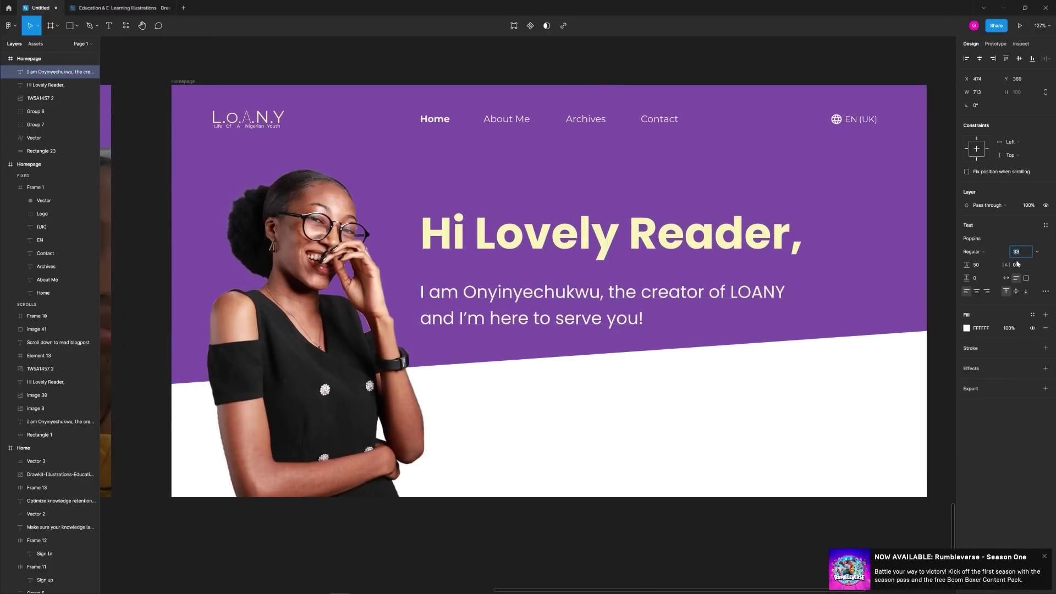
{"action": "key", "text": "Up"}
{"action": "key", "text": "Up"}
{"action": "left_click_drag", "start_coordinate": [966, 265], "coordinate": [950, 269]}
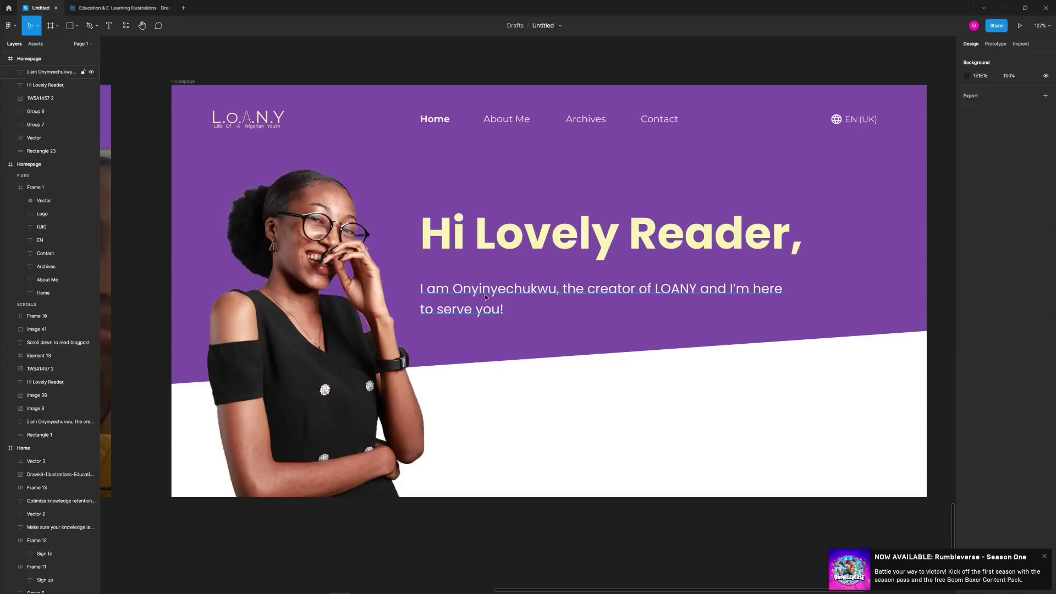
{"action": "left_click", "coordinate": [485, 298]}
{"action": "left_click", "coordinate": [683, 394]}
Step: Copy the About Me button from the original hero to below the intro paragraph in the new frame
{"action": "scroll", "coordinate": [614, 392], "scroll_direction": "down", "scroll_amount": 3, "text": "ctrl"}
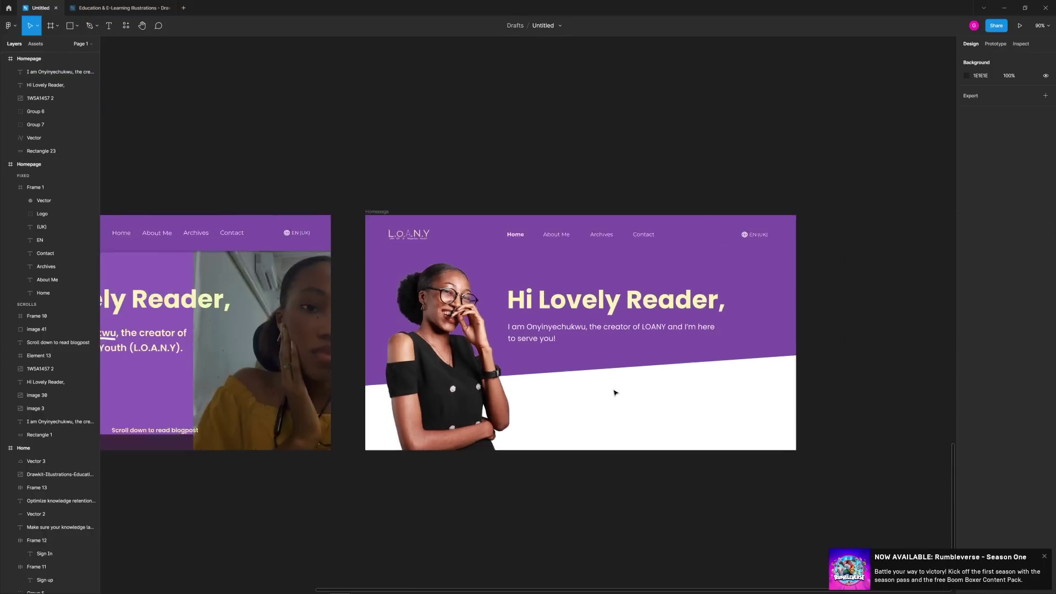
{"action": "scroll", "coordinate": [615, 393], "scroll_direction": "down", "scroll_amount": 3, "text": "ctrl"}
{"action": "scroll", "coordinate": [589, 395], "scroll_direction": "right", "scroll_amount": 2}
{"action": "scroll", "coordinate": [714, 361], "scroll_direction": "up", "scroll_amount": 2, "text": "ctrl"}
{"action": "left_click", "coordinate": [282, 335]}
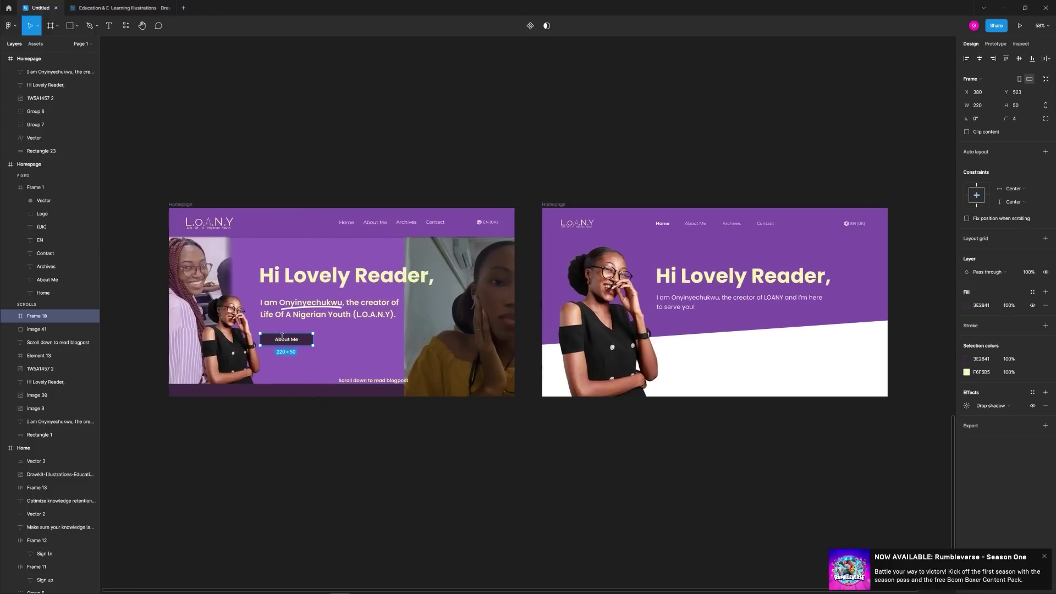
{"action": "left_click_drag", "start_coordinate": [282, 336], "coordinate": [691, 336], "text": "alt"}
Step: Move the new intro paragraph and heading slightly away from the photo, sharing one left alignment
{"action": "left_click", "coordinate": [672, 298]}
{"action": "left_click_drag", "start_coordinate": [656, 300], "coordinate": [669, 300]}
{"action": "left_click", "coordinate": [672, 277]}
{"action": "left_click_drag", "start_coordinate": [656, 276], "coordinate": [679, 276]}
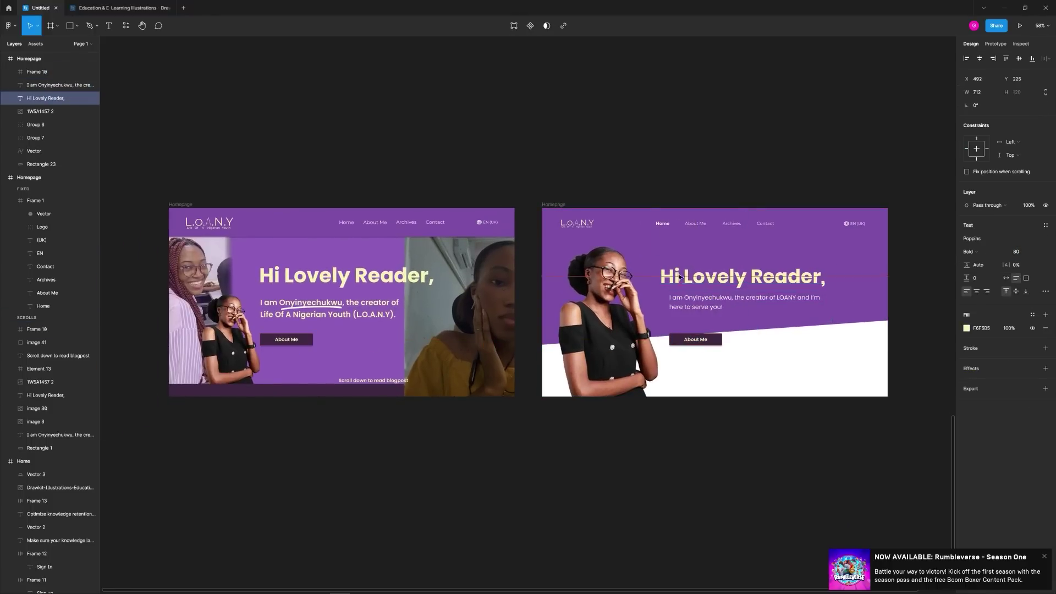
Step: Cut the About Me button, extend the purple background to a height of 682, and paste the button back beneath the paragraph
{"action": "left_click", "coordinate": [691, 342]}
{"action": "key", "text": "Delete"}
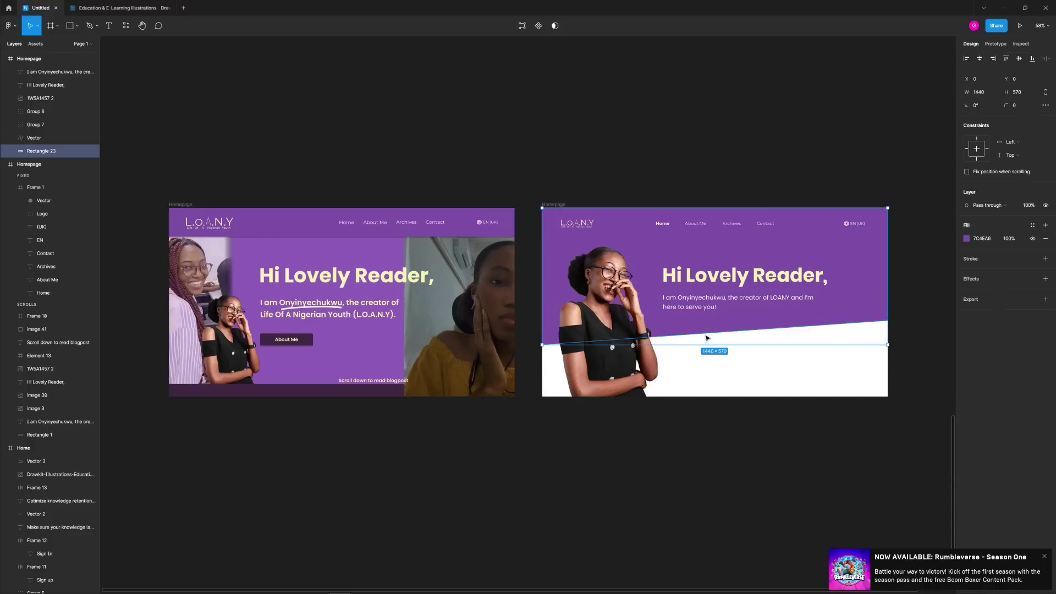
{"action": "left_click_drag", "start_coordinate": [706, 345], "coordinate": [784, 364]}
{"action": "left_click", "coordinate": [679, 392]}
{"action": "scroll", "coordinate": [683, 381], "scroll_direction": "up", "scroll_amount": 4}
{"action": "key", "text": "ctrl+v"}
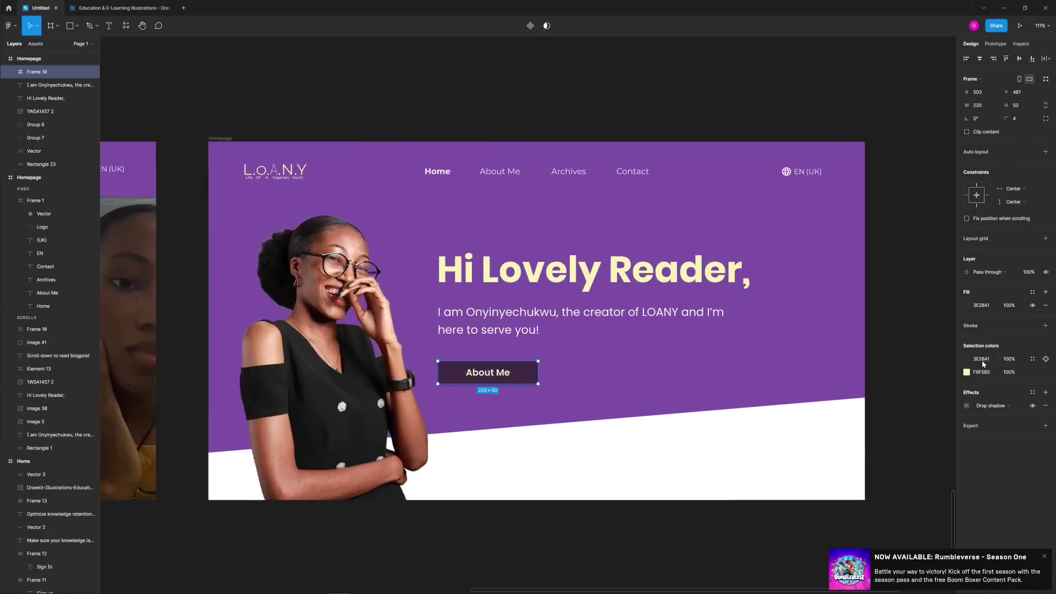
Step: Recolour the new About Me button white with black text, and shrink it with auto layout to about 173 × 59
{"action": "key", "text": "Escape"}
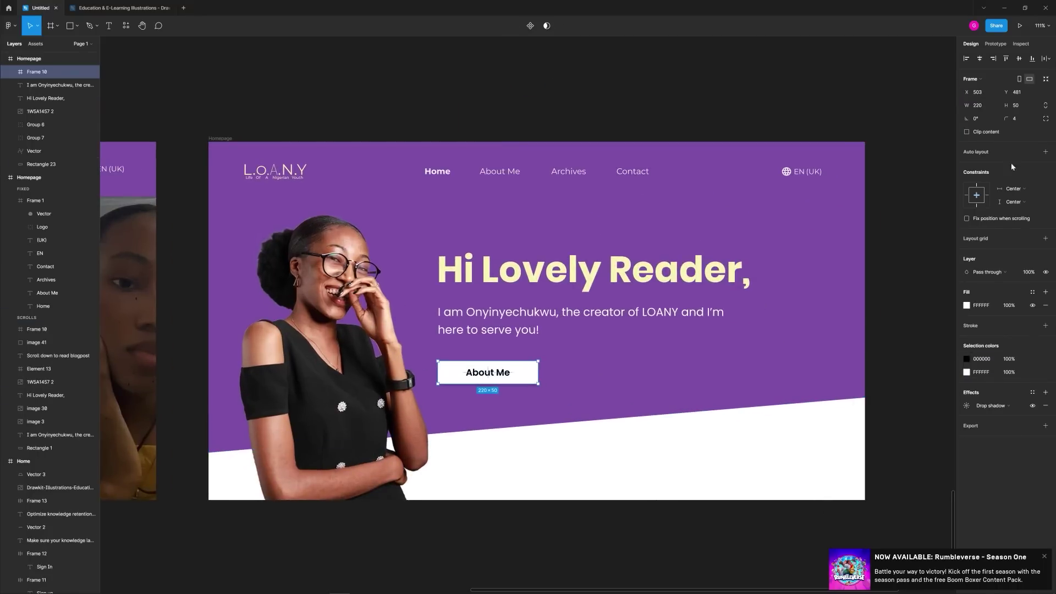
{"action": "key", "text": "shift+a"}
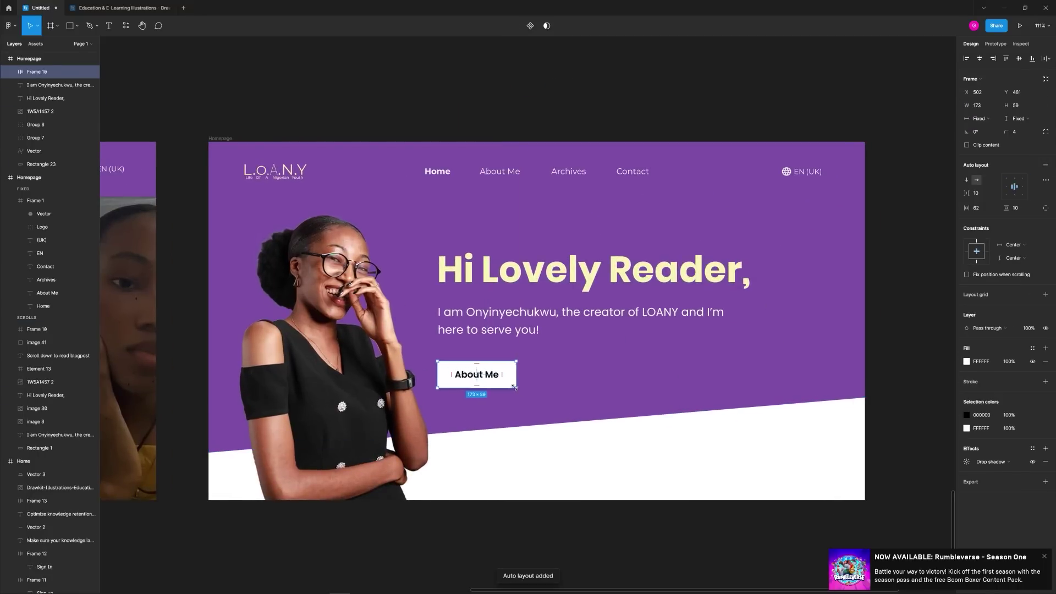
{"action": "double_click", "coordinate": [487, 378]}
{"action": "left_click", "coordinate": [531, 410]}
{"action": "scroll", "coordinate": [556, 466], "scroll_direction": "down", "scroll_amount": 3}
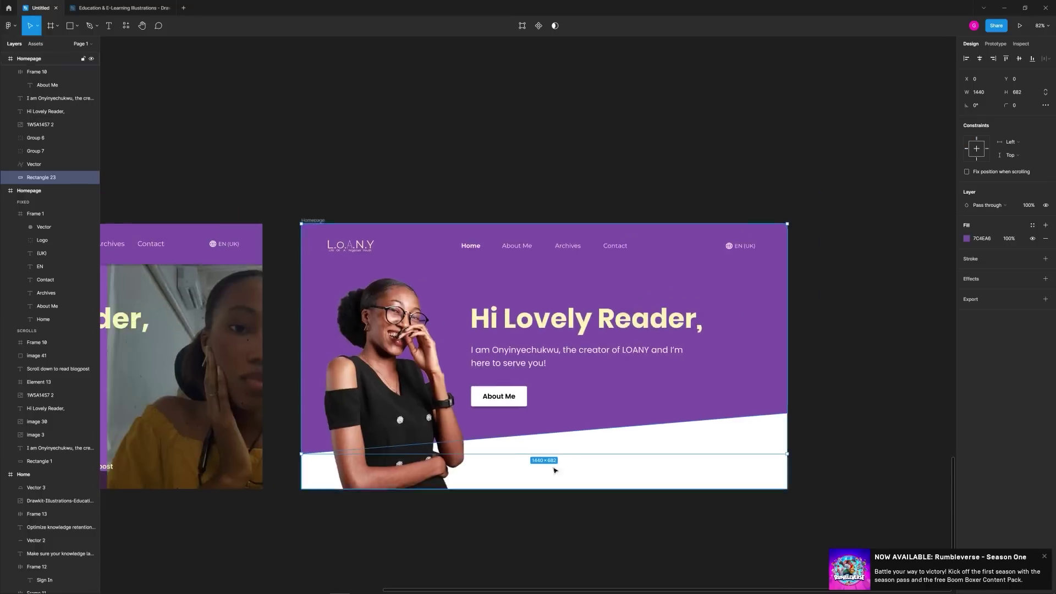
Step: Copy the photo of the woman in the striped shirt to the new hero's right side and order it behind the purple background
{"action": "left_click", "coordinate": [495, 509]}
{"action": "left_click_drag", "start_coordinate": [495, 508], "coordinate": [669, 480]}
{"action": "scroll", "coordinate": [737, 473], "scroll_direction": "up", "scroll_amount": 1}
{"action": "left_click_drag", "start_coordinate": [742, 471], "coordinate": [616, 472]}
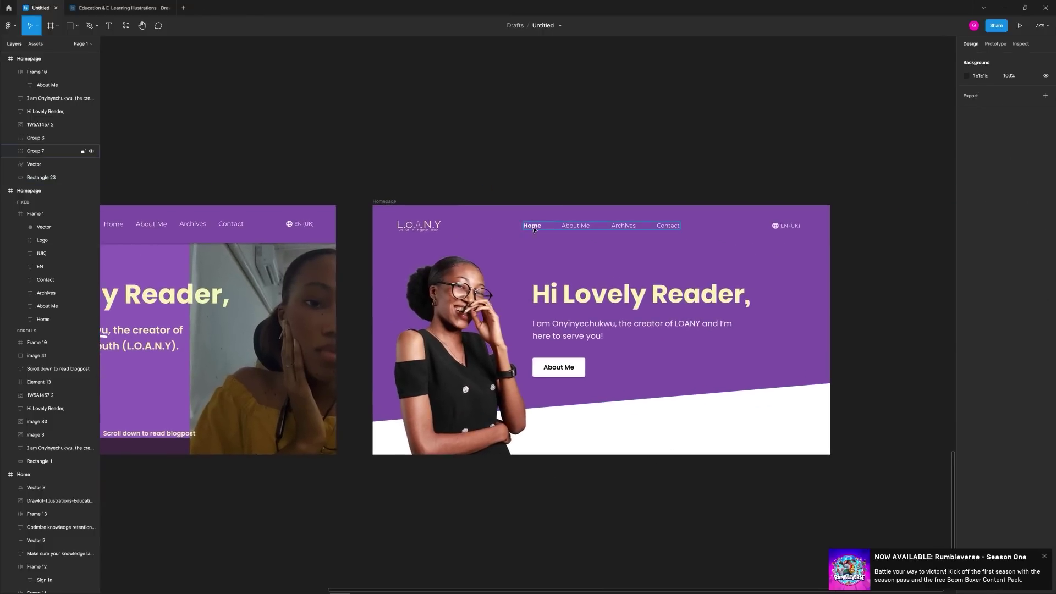
{"action": "left_click_drag", "start_coordinate": [594, 127], "coordinate": [562, 79]}
{"action": "scroll", "coordinate": [525, 146], "scroll_direction": "up", "scroll_amount": 1}
{"action": "scroll", "coordinate": [528, 145], "scroll_direction": "down", "scroll_amount": 3}
{"action": "left_click_drag", "start_coordinate": [458, 127], "coordinate": [593, 134]}
{"action": "left_click", "coordinate": [452, 249]}
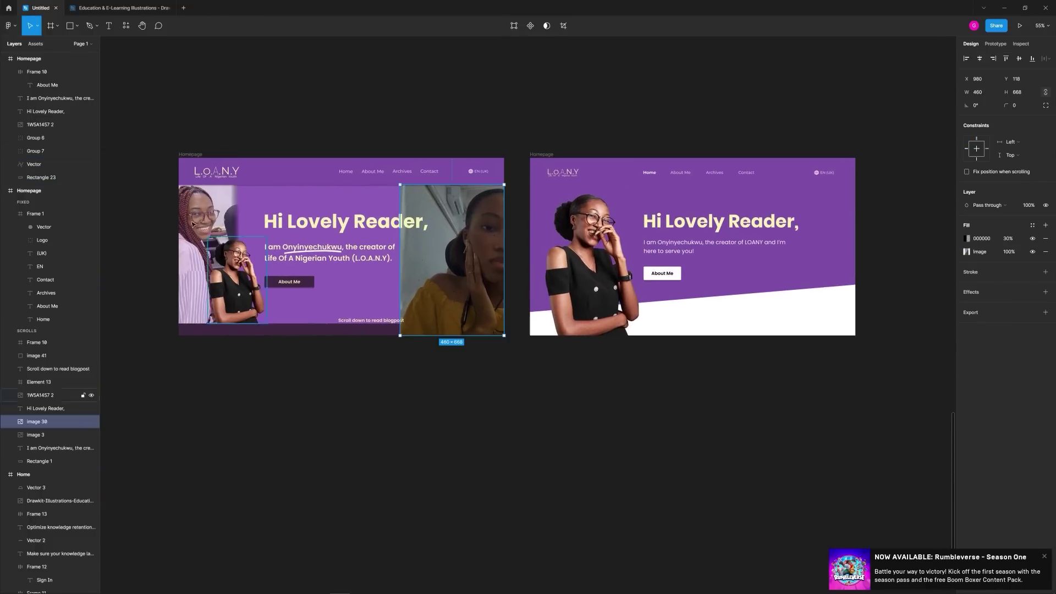
{"action": "left_click", "coordinate": [193, 224]}
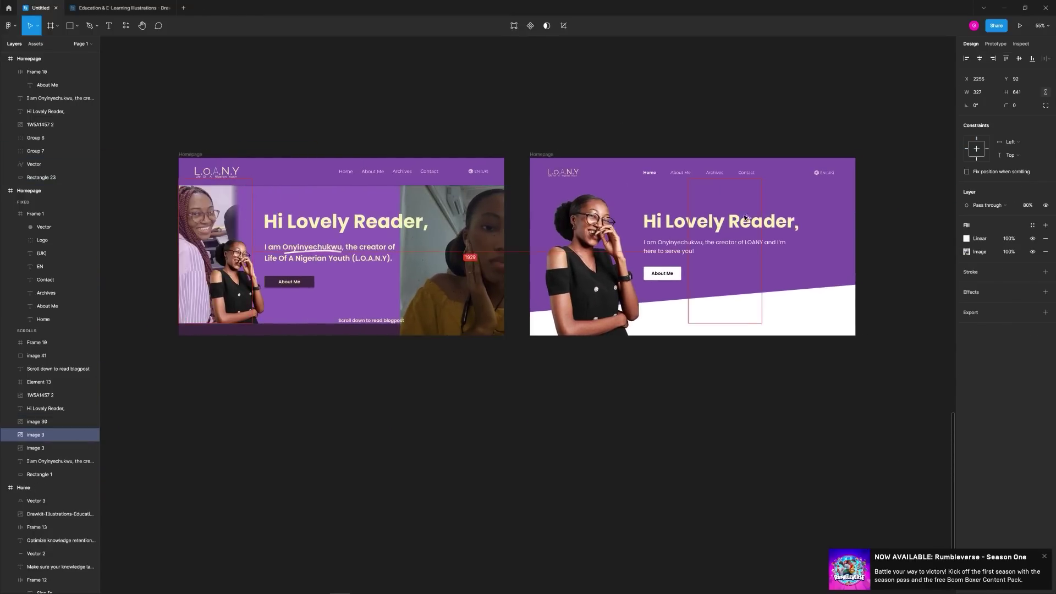
{"action": "scroll", "coordinate": [833, 208], "scroll_direction": "up", "scroll_amount": 3}
{"action": "left_click_drag", "start_coordinate": [745, 217], "coordinate": [732, 266]}
{"action": "left_click", "coordinate": [608, 422]}
{"action": "left_click", "coordinate": [611, 384]}
{"action": "left_click", "coordinate": [695, 352]}
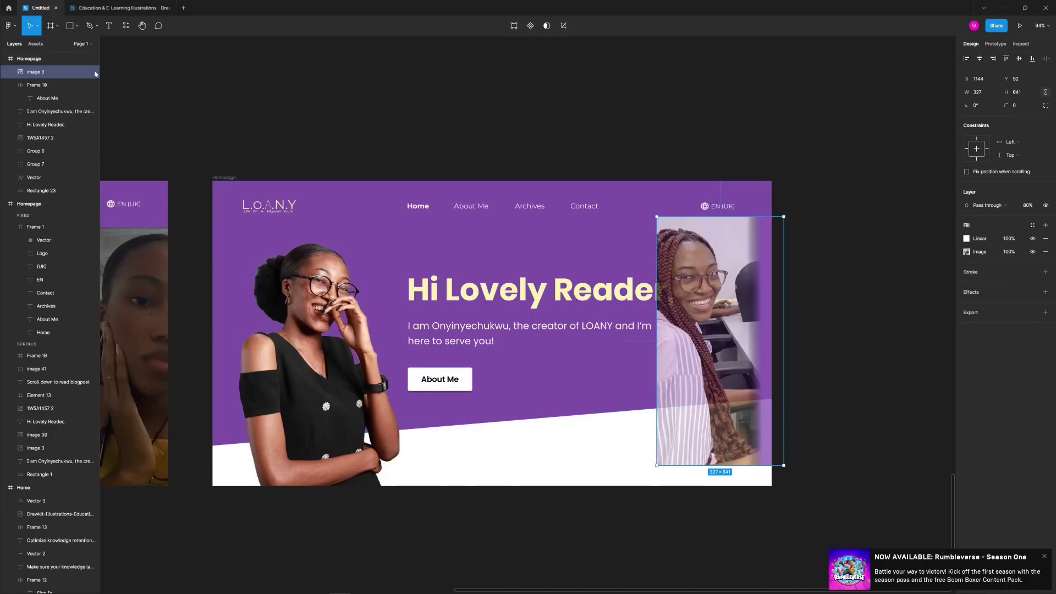
{"action": "left_click_drag", "start_coordinate": [95, 73], "coordinate": [83, 186]}
{"action": "left_click", "coordinate": [629, 433]}
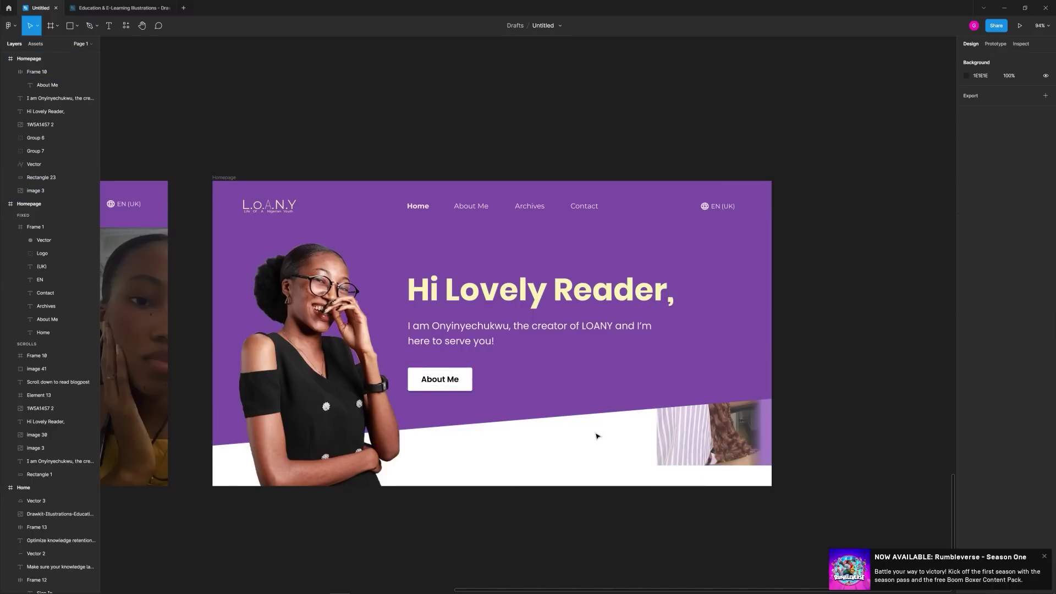
Step: Finish the vector shape over the slanted bottom area of the hero without a stroke and with a white fill
{"action": "left_click", "coordinate": [1045, 206]}
{"action": "left_click", "coordinate": [1045, 172]}
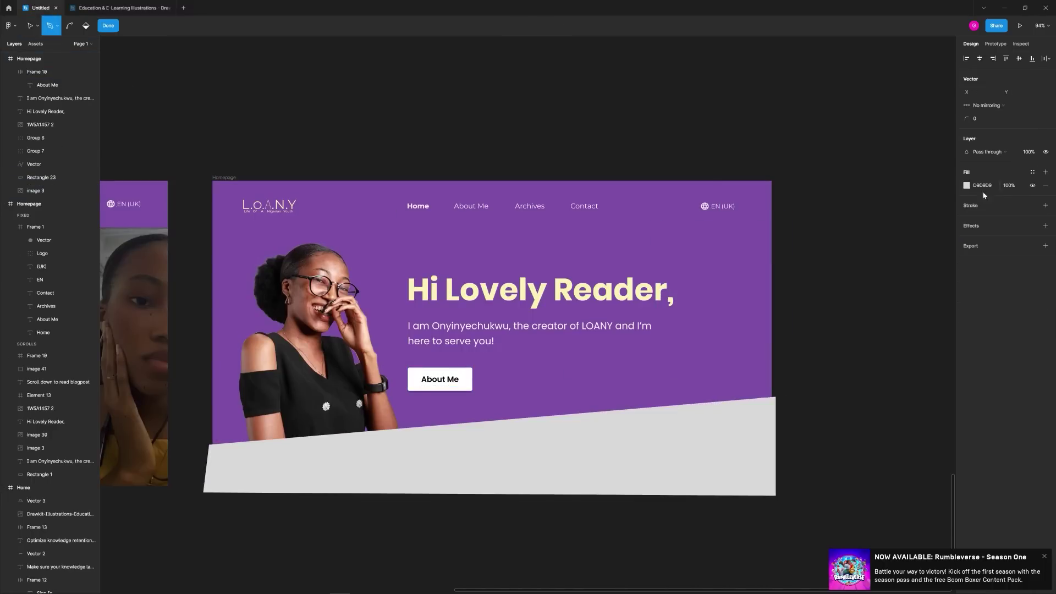
{"action": "left_click", "coordinate": [966, 186]}
{"action": "left_click_drag", "start_coordinate": [880, 215], "coordinate": [856, 192]}
{"action": "key", "text": "Escape"}
{"action": "key", "text": "Escape"}
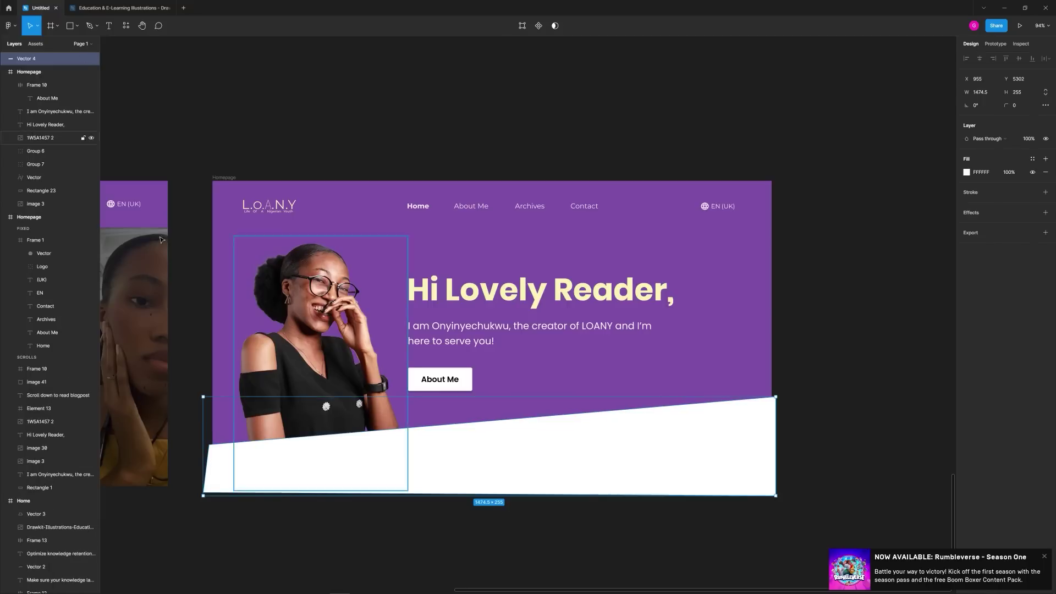
Step: Stack the white vector above the striped-shirt photo and the photo above the purple rectangle, and move the photo up to Y 20
{"action": "scroll", "coordinate": [53, 201], "scroll_direction": "down", "scroll_amount": 4}
{"action": "left_click", "coordinate": [663, 468]}
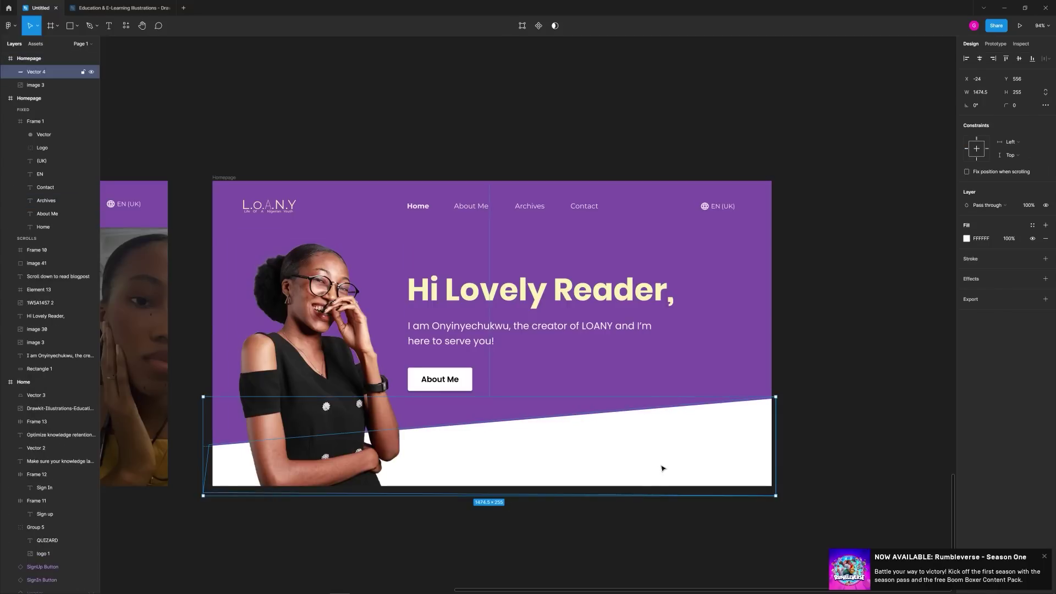
{"action": "left_click", "coordinate": [683, 437]}
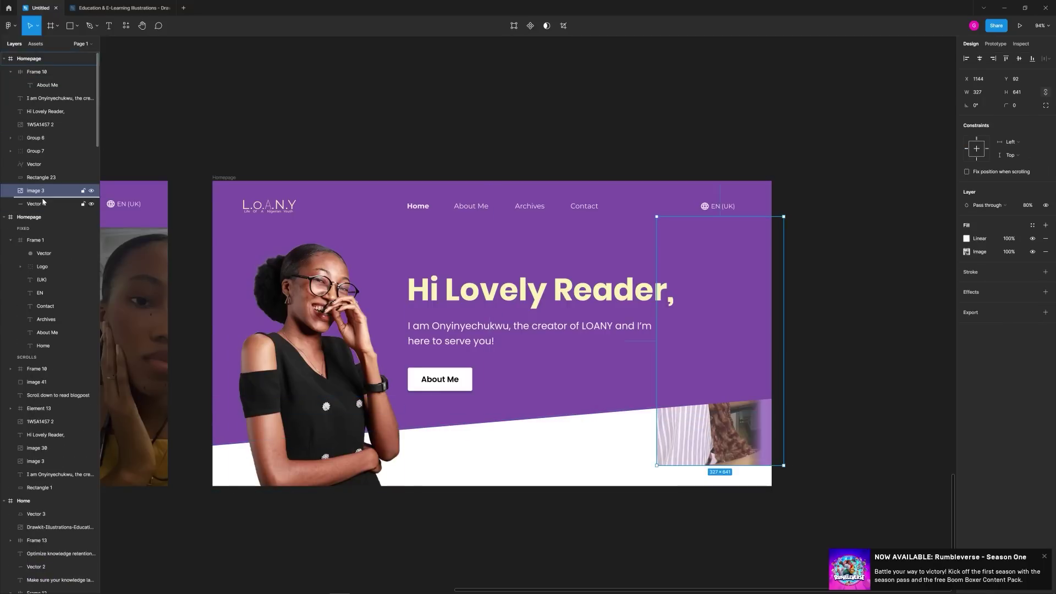
{"action": "left_click", "coordinate": [40, 177]}
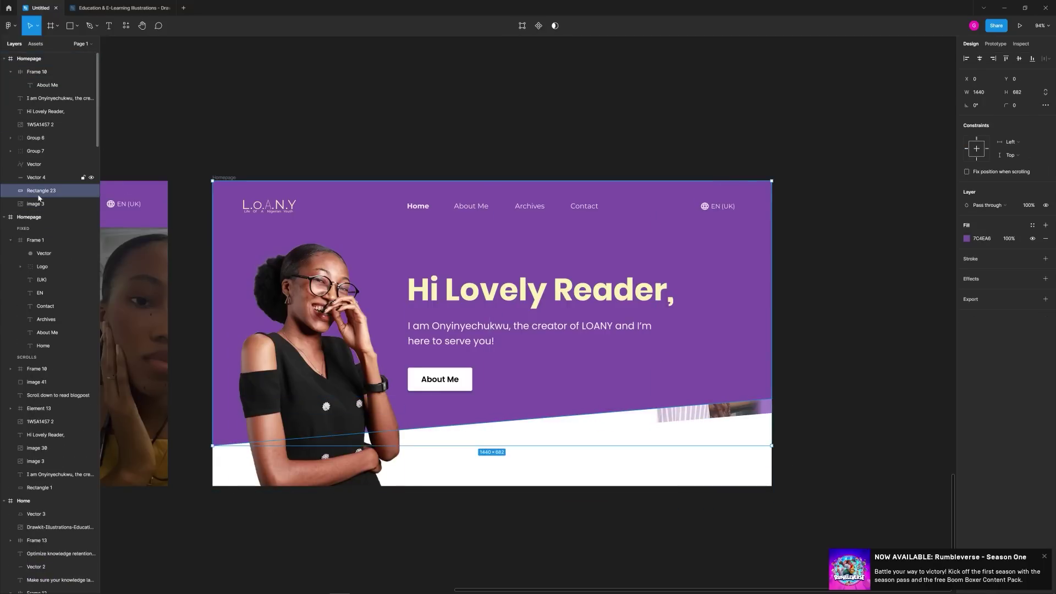
{"action": "left_click_drag", "start_coordinate": [36, 207], "coordinate": [40, 184]}
{"action": "left_click_drag", "start_coordinate": [709, 352], "coordinate": [710, 325]}
Step: Lower the white slanted vector to about Y 597 and extend the purple background to meet its edge
{"action": "left_click", "coordinate": [632, 464]}
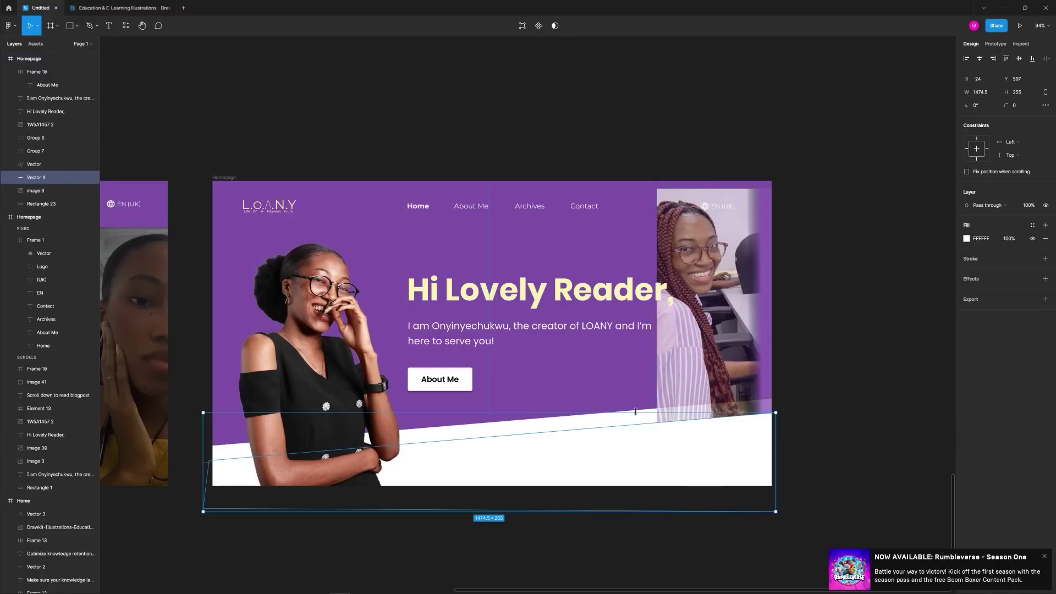
{"action": "left_click", "coordinate": [632, 406]}
{"action": "left_click_drag", "start_coordinate": [620, 448], "coordinate": [619, 462]}
Step: Remove the gradient fill from the striped-shirt photo, enlarge it to about 441 × 864 and flip it horizontally
{"action": "left_click", "coordinate": [726, 347]}
{"action": "left_click", "coordinate": [1046, 241]}
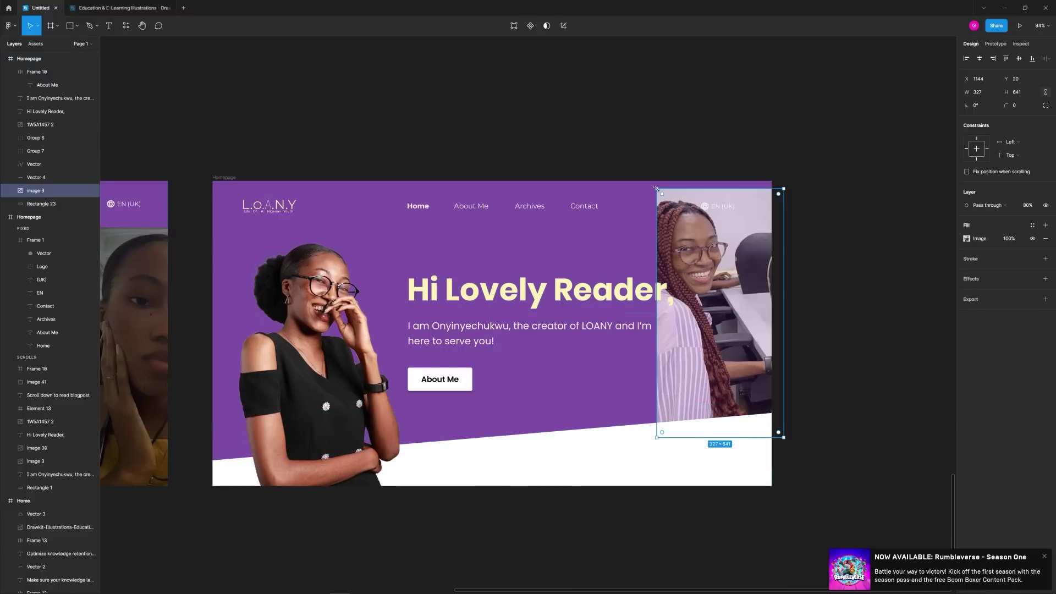
{"action": "left_click_drag", "start_coordinate": [656, 188], "coordinate": [612, 101]}
{"action": "right_click", "coordinate": [697, 273]}
{"action": "left_click", "coordinate": [755, 491]}
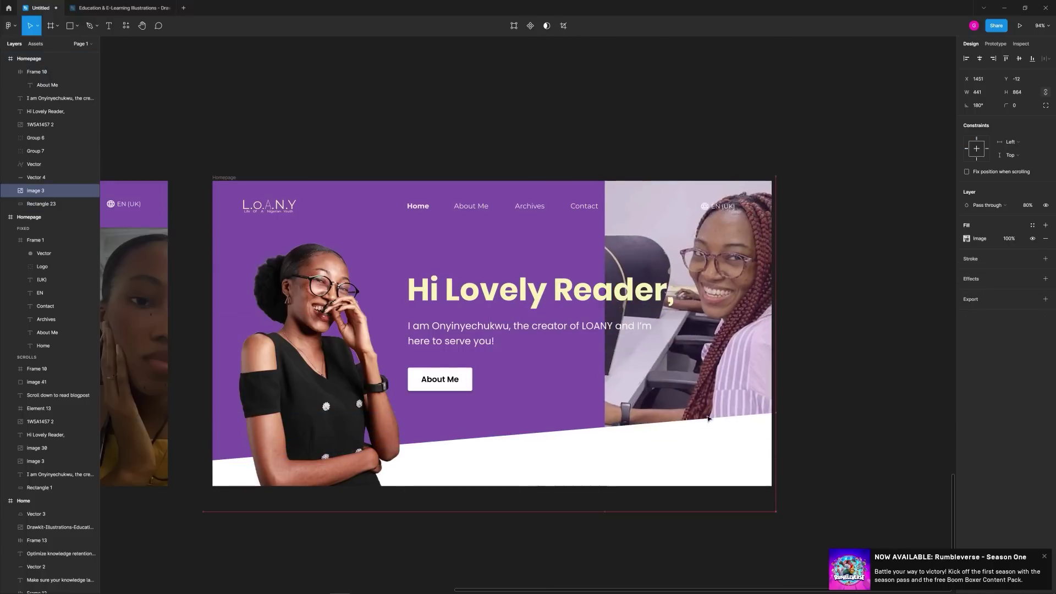
{"action": "left_click", "coordinate": [966, 239]}
{"action": "left_click", "coordinate": [937, 242]}
{"action": "left_click", "coordinate": [954, 429]}
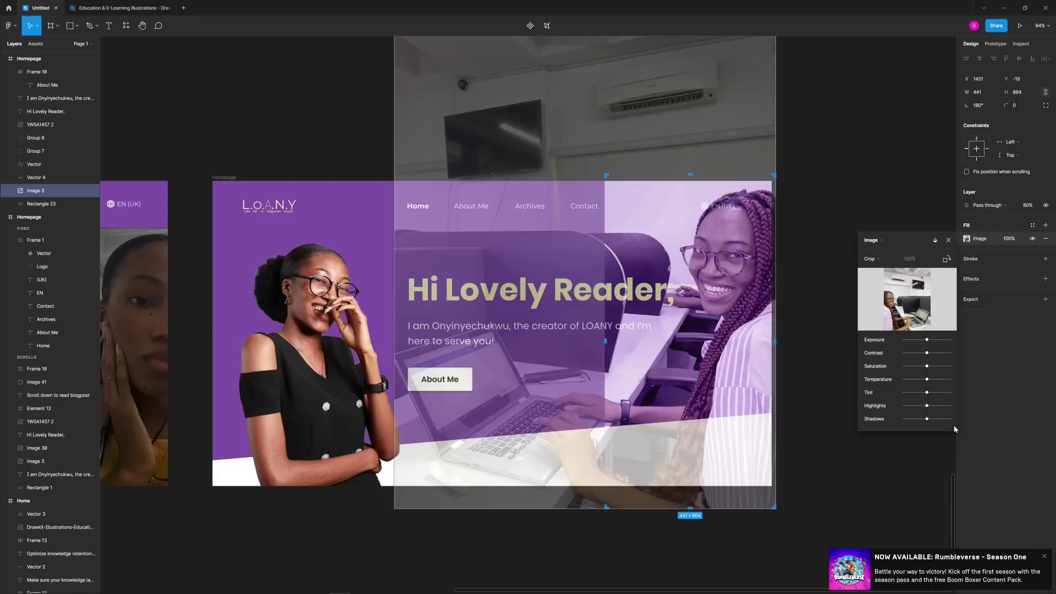
Step: Set the striped-shirt photo's layer opacity to 15% and enlarge it to about 583 × 1103 at the hero's right edge
{"action": "left_click", "coordinate": [1030, 207]}
{"action": "type", "text": "15"}
{"action": "key", "text": "Return"}
{"action": "left_click", "coordinate": [848, 270]}
{"action": "left_click", "coordinate": [715, 237]}
{"action": "left_click_drag", "start_coordinate": [606, 174], "coordinate": [543, 146]}
{"action": "left_click_drag", "start_coordinate": [713, 264], "coordinate": [713, 335]}
{"action": "left_click", "coordinate": [665, 294]}
Step: Add a linear gradient fill to the striped-shirt photo, fading from the background purple sampled from the hero
{"action": "left_click", "coordinate": [715, 275]}
{"action": "left_click", "coordinate": [1045, 225]}
{"action": "left_click", "coordinate": [966, 238]}
{"action": "left_click", "coordinate": [873, 240]}
{"action": "left_click", "coordinate": [872, 254]}
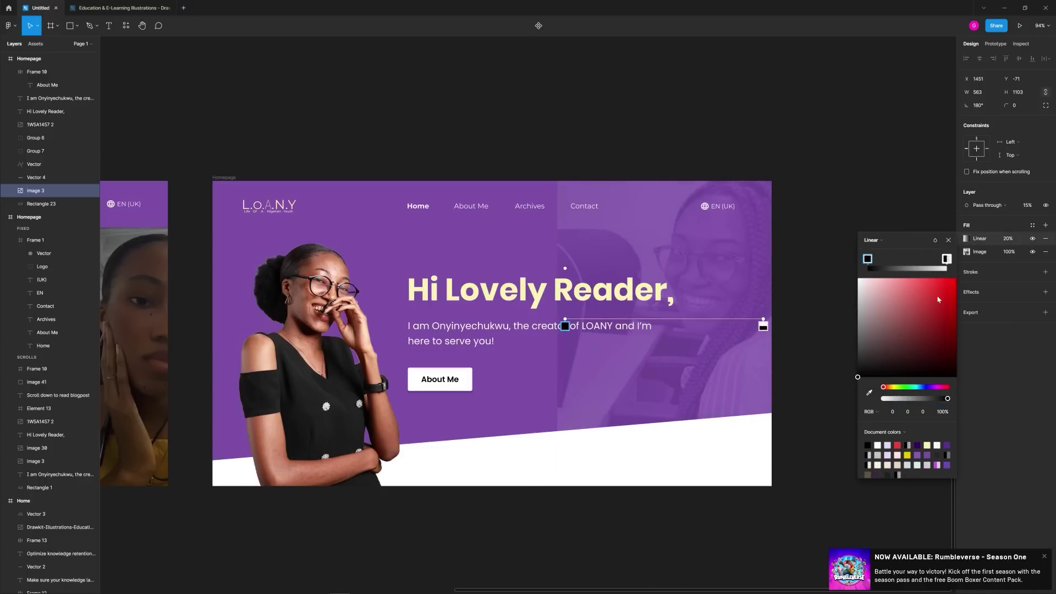
{"action": "key", "text": "i"}
{"action": "left_click", "coordinate": [625, 255]}
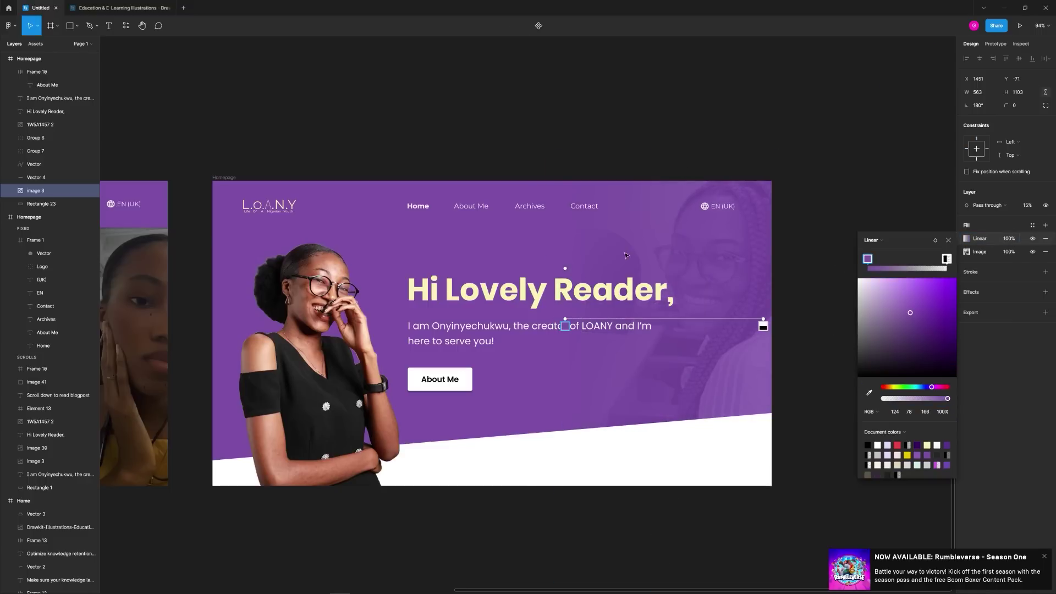
{"action": "left_click", "coordinate": [829, 238]}
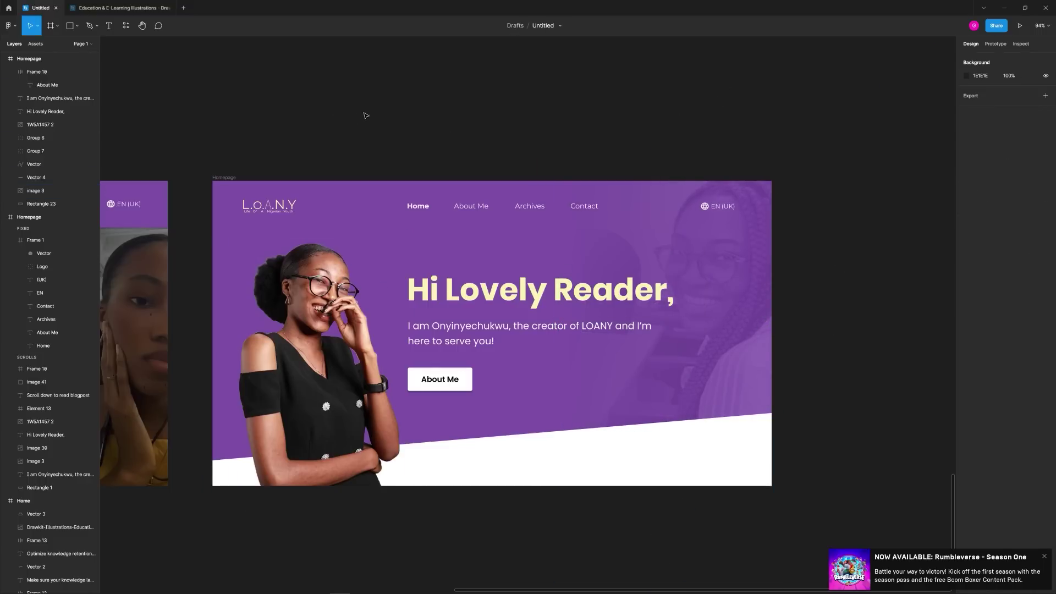
Step: Move the header navigation links closer together within their group, evening out the spacing up to Contact
{"action": "scroll", "coordinate": [471, 198], "scroll_direction": "up", "scroll_amount": 2}
{"action": "left_click", "coordinate": [481, 210]}
{"action": "double_click", "coordinate": [481, 210]}
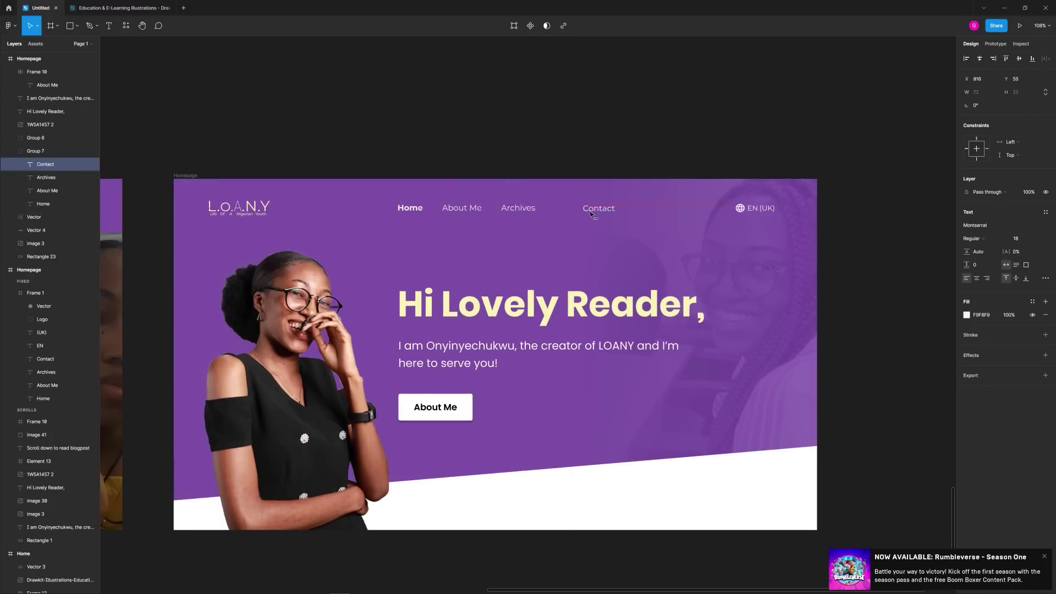
{"action": "left_click_drag", "start_coordinate": [591, 214], "coordinate": [561, 211]}
{"action": "left_click", "coordinate": [440, 112]}
{"action": "scroll", "coordinate": [418, 106], "scroll_direction": "down", "scroll_amount": 4}
{"action": "left_click_drag", "start_coordinate": [417, 106], "coordinate": [658, 142]}
{"action": "left_click_drag", "start_coordinate": [513, 427], "coordinate": [531, 445]}
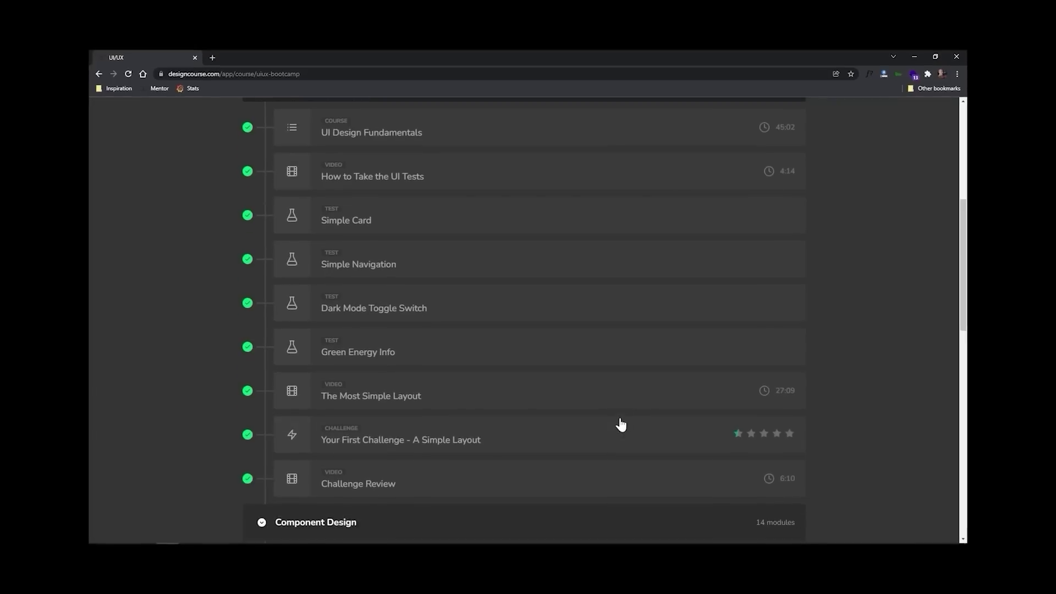
Step: In the browser's DesignCourse UI/UX bootcamp page, expand the Component Design section and look through its modules
{"action": "scroll", "coordinate": [620, 425], "scroll_direction": "down", "scroll_amount": 4}
{"action": "left_click", "coordinate": [517, 294]}
{"action": "scroll", "coordinate": [550, 330], "scroll_direction": "down", "scroll_amount": 6}
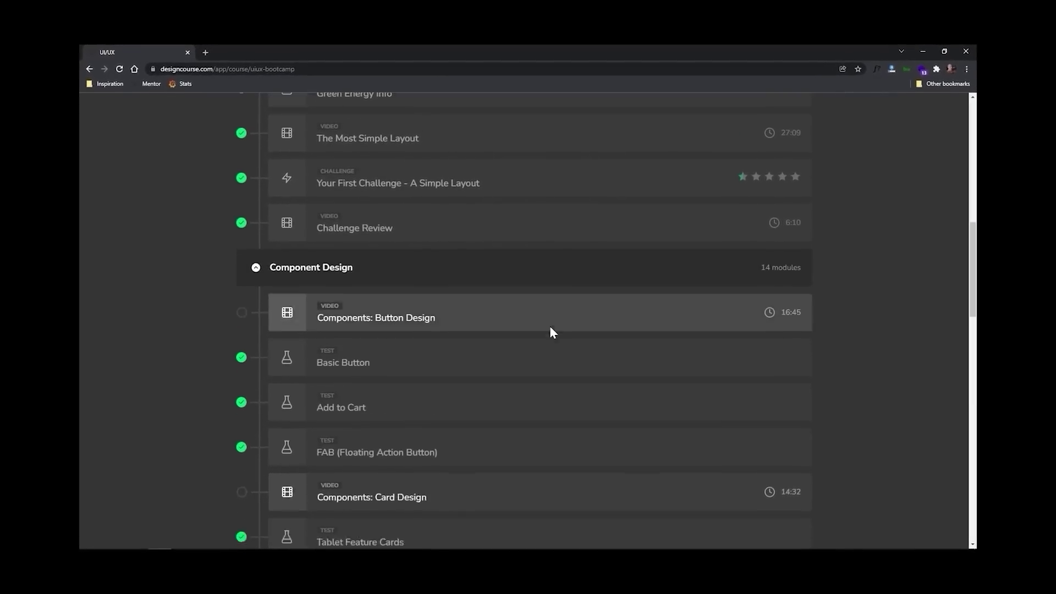